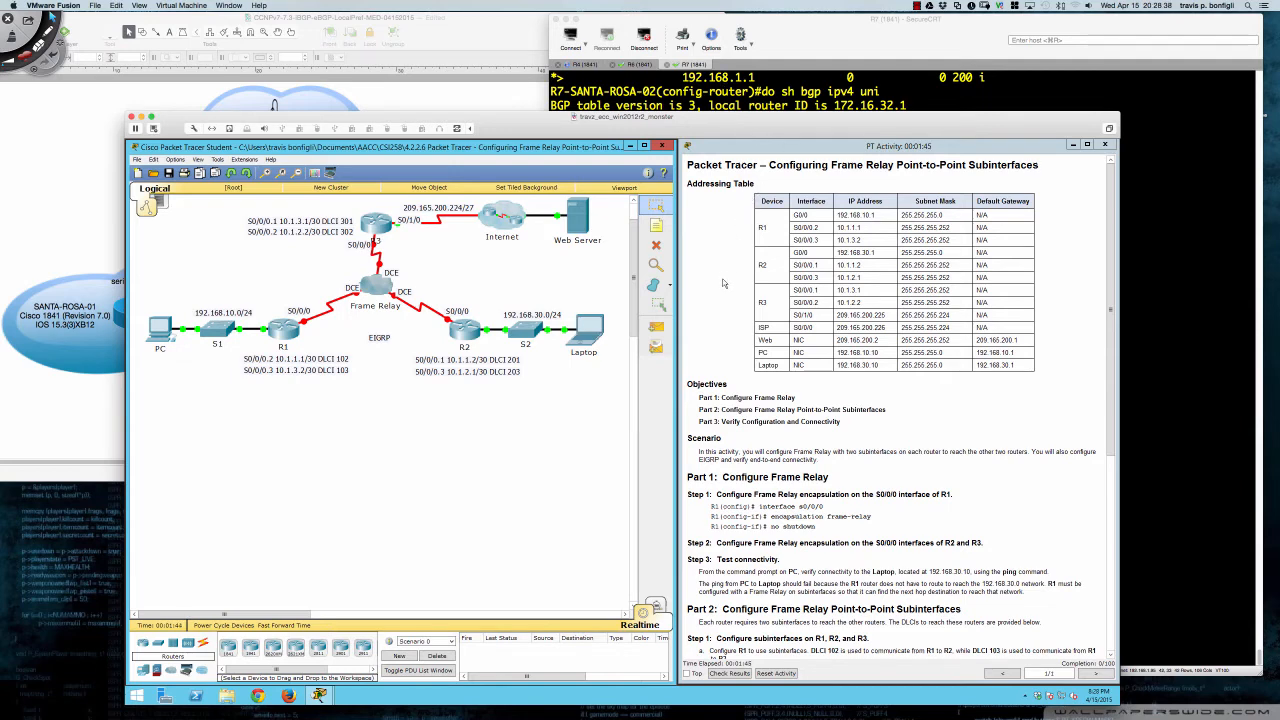
Switch to Deskscribble and circle the subinterface address and DLCI labels of R1, R2 and R3 on the topology.
{"action": "scroll", "coordinate": [724, 283], "scroll_direction": "down", "scroll_amount": 5}
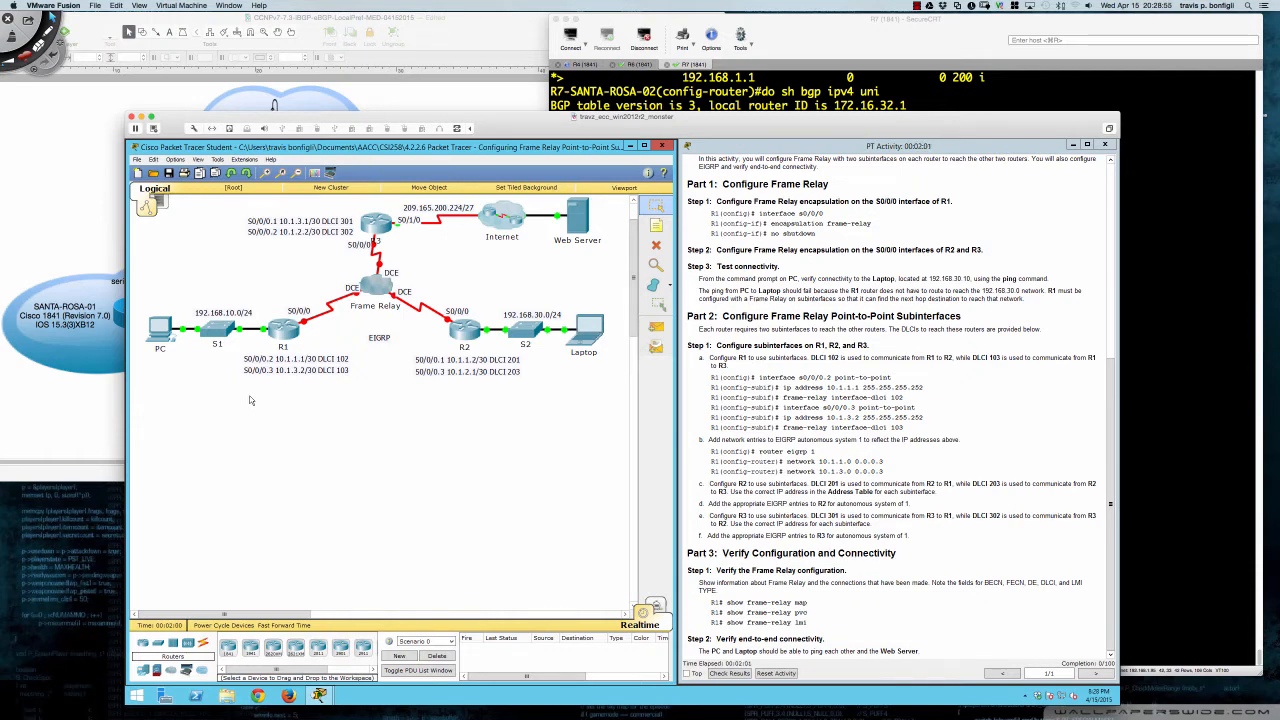
{"action": "key", "text": "shift+super+d"}
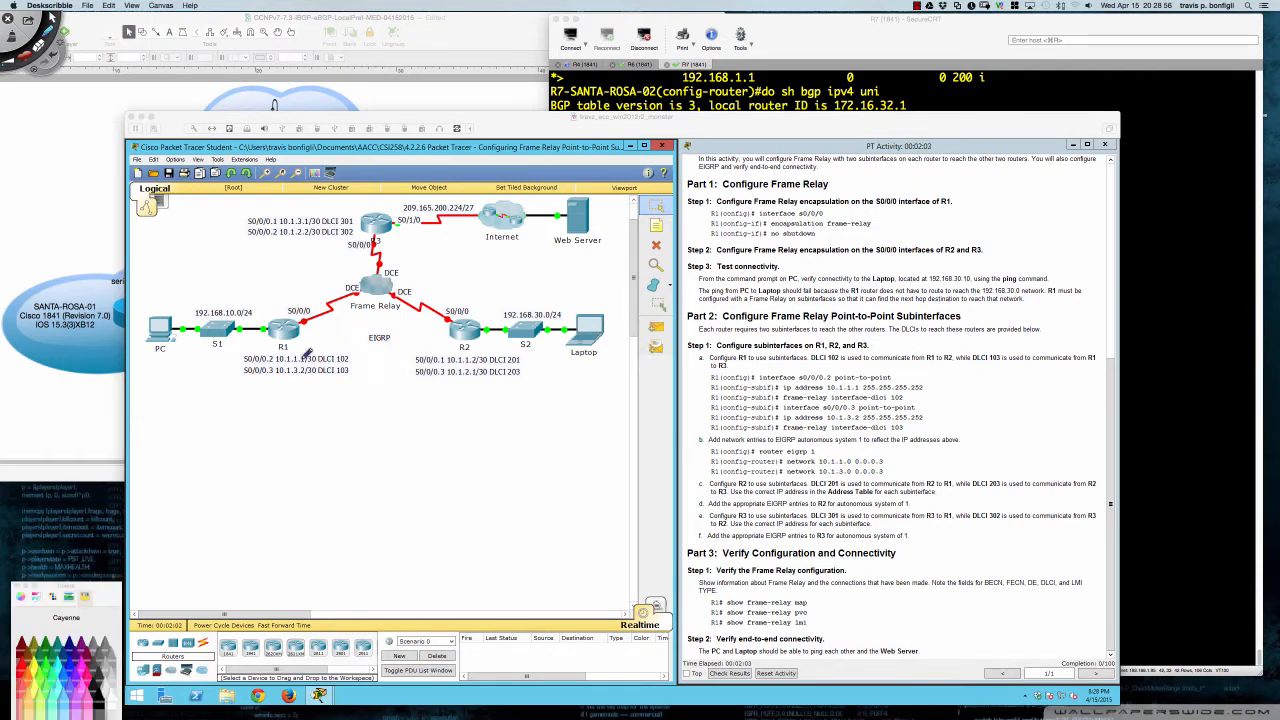
{"action": "mouse_move", "coordinate": [273, 345]}
{"action": "left_mouse_down"}
{"action": "mouse_move", "coordinate": [236, 362]}
{"action": "mouse_move", "coordinate": [295, 378]}
{"action": "mouse_move", "coordinate": [352, 370]}
{"action": "mouse_move", "coordinate": [357, 347]}
{"action": "left_mouse_up"}
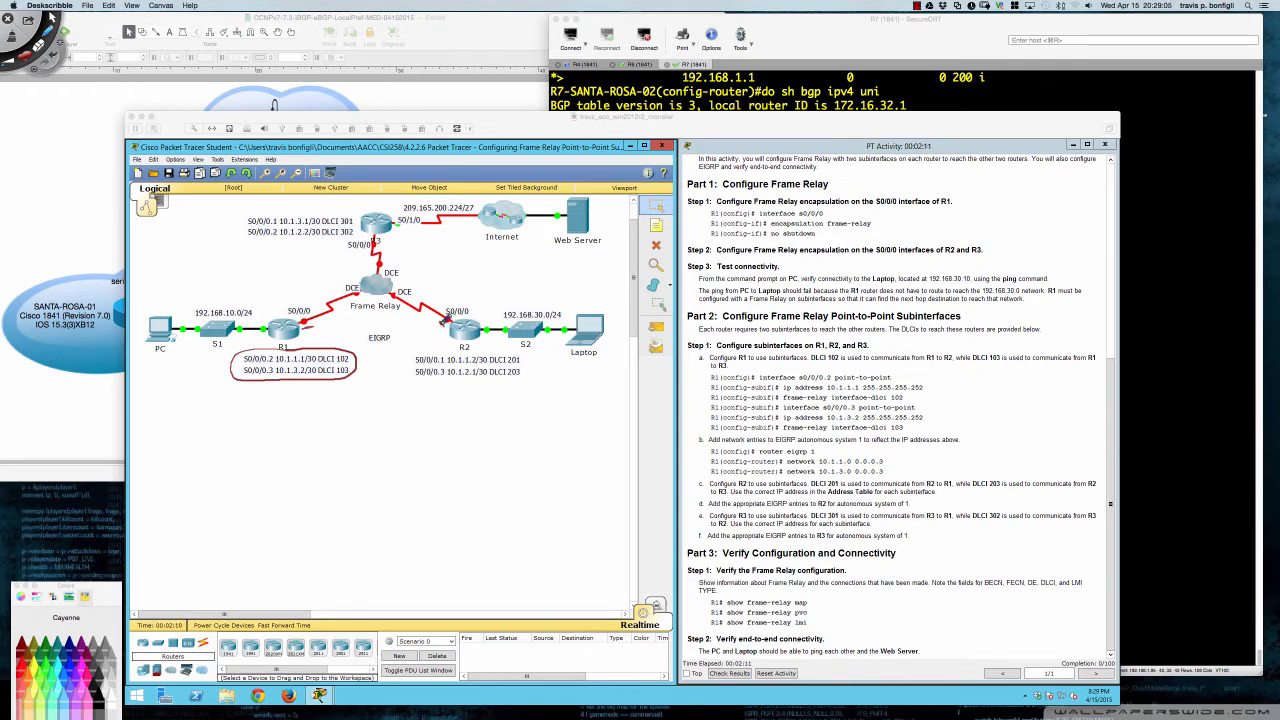
{"action": "mouse_move", "coordinate": [440, 350]}
{"action": "left_mouse_down"}
{"action": "mouse_move", "coordinate": [418, 350]}
{"action": "mouse_move", "coordinate": [426, 374]}
{"action": "mouse_move", "coordinate": [512, 380]}
{"action": "mouse_move", "coordinate": [522, 343]}
{"action": "mouse_move", "coordinate": [428, 348]}
{"action": "left_mouse_up"}
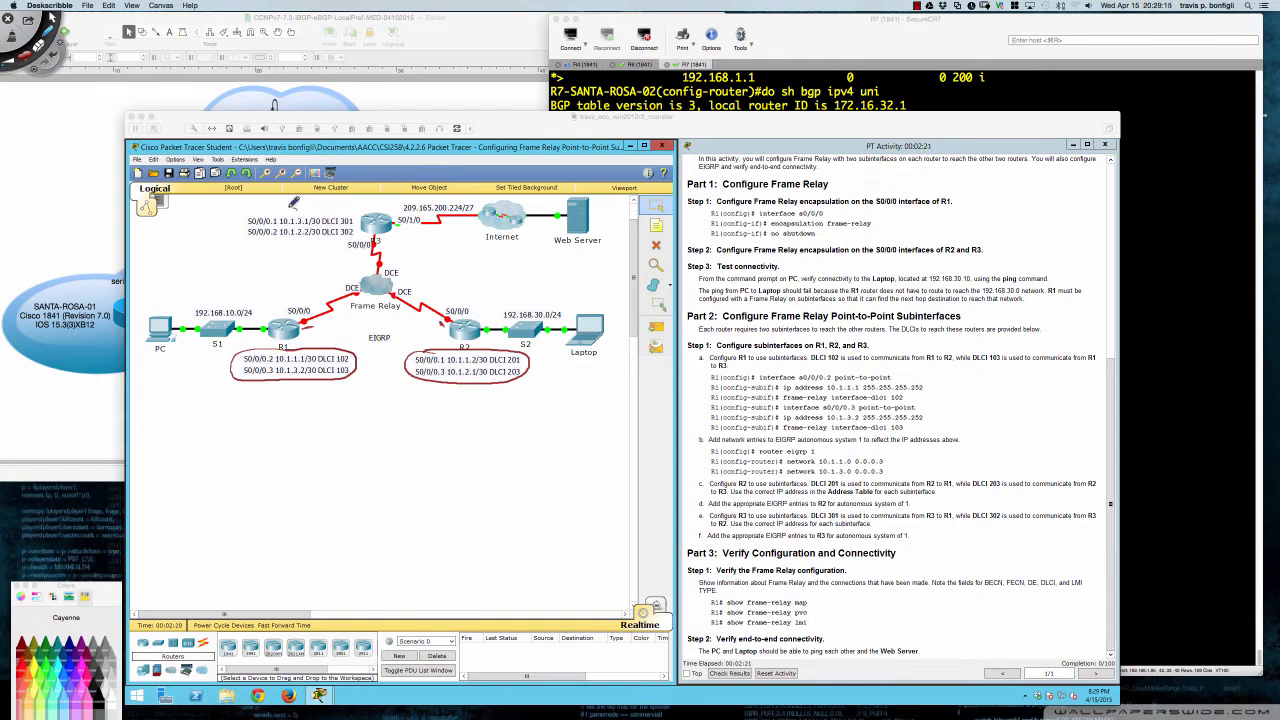
{"action": "mouse_move", "coordinate": [298, 208]}
{"action": "left_mouse_down"}
{"action": "mouse_move", "coordinate": [236, 222]}
{"action": "mouse_move", "coordinate": [354, 233]}
{"action": "mouse_move", "coordinate": [358, 212]}
{"action": "mouse_move", "coordinate": [290, 203]}
{"action": "left_mouse_up"}
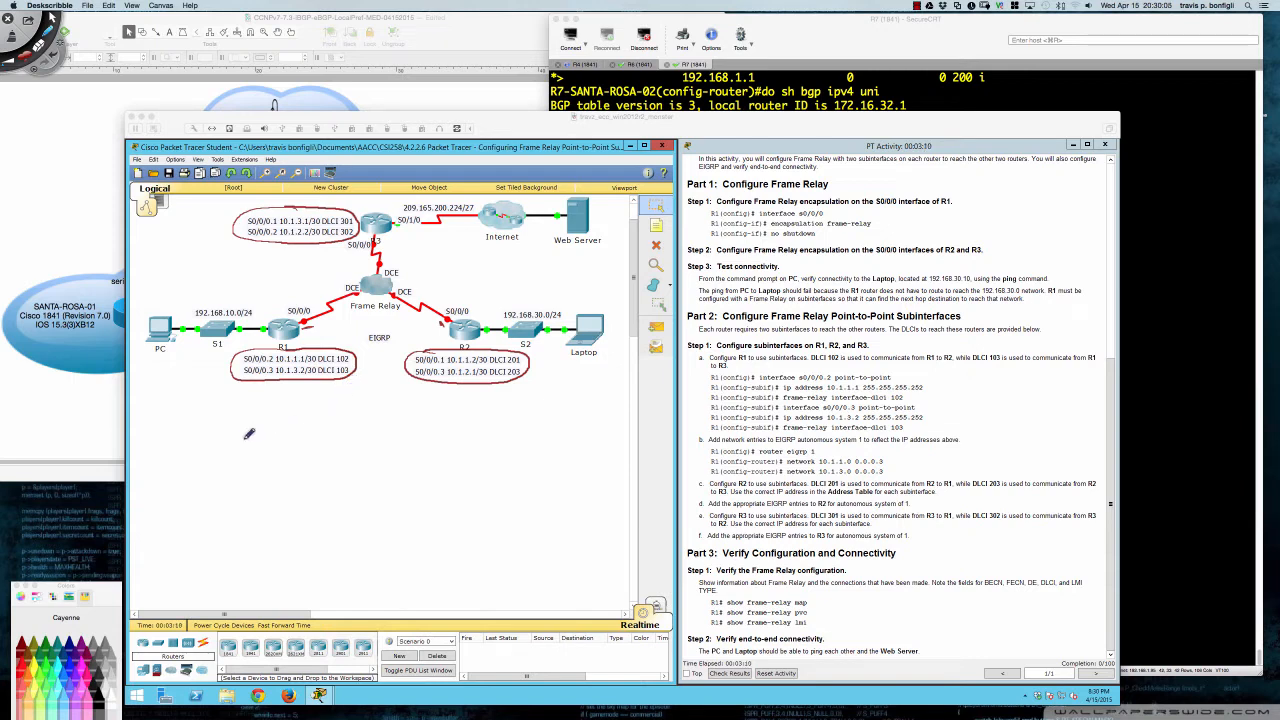
Handwrite "broadcast = multicast + broadcast" below the topology, with EIGRP over OSPF beneath it, separated by a line and circled.
{"action": "mouse_move", "coordinate": [202, 410]}
{"action": "left_mouse_down"}
{"action": "mouse_move", "coordinate": [204, 438]}
{"action": "mouse_move", "coordinate": [259, 409]}
{"action": "mouse_move", "coordinate": [262, 432]}
{"action": "mouse_move", "coordinate": [308, 420]}
{"action": "mouse_move", "coordinate": [304, 456]}
{"action": "mouse_move", "coordinate": [338, 442]}
{"action": "mouse_move", "coordinate": [330, 424]}
{"action": "mouse_move", "coordinate": [430, 425]}
{"action": "mouse_move", "coordinate": [478, 405]}
{"action": "mouse_move", "coordinate": [502, 430]}
{"action": "mouse_move", "coordinate": [582, 422]}
{"action": "mouse_move", "coordinate": [596, 400]}
{"action": "mouse_move", "coordinate": [616, 408]}
{"action": "left_mouse_up"}
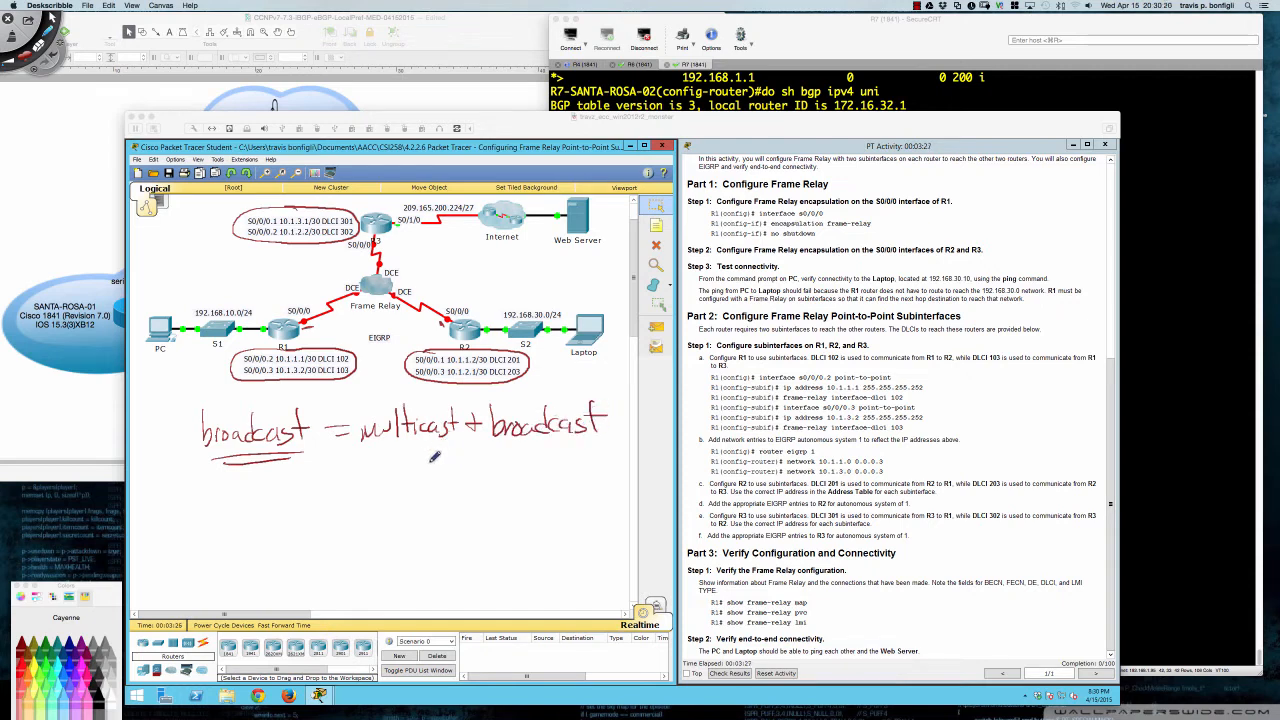
{"action": "mouse_move", "coordinate": [337, 460]}
{"action": "left_mouse_down"}
{"action": "mouse_move", "coordinate": [350, 482]}
{"action": "mouse_move", "coordinate": [420, 462]}
{"action": "mouse_move", "coordinate": [422, 482]}
{"action": "left_mouse_up"}
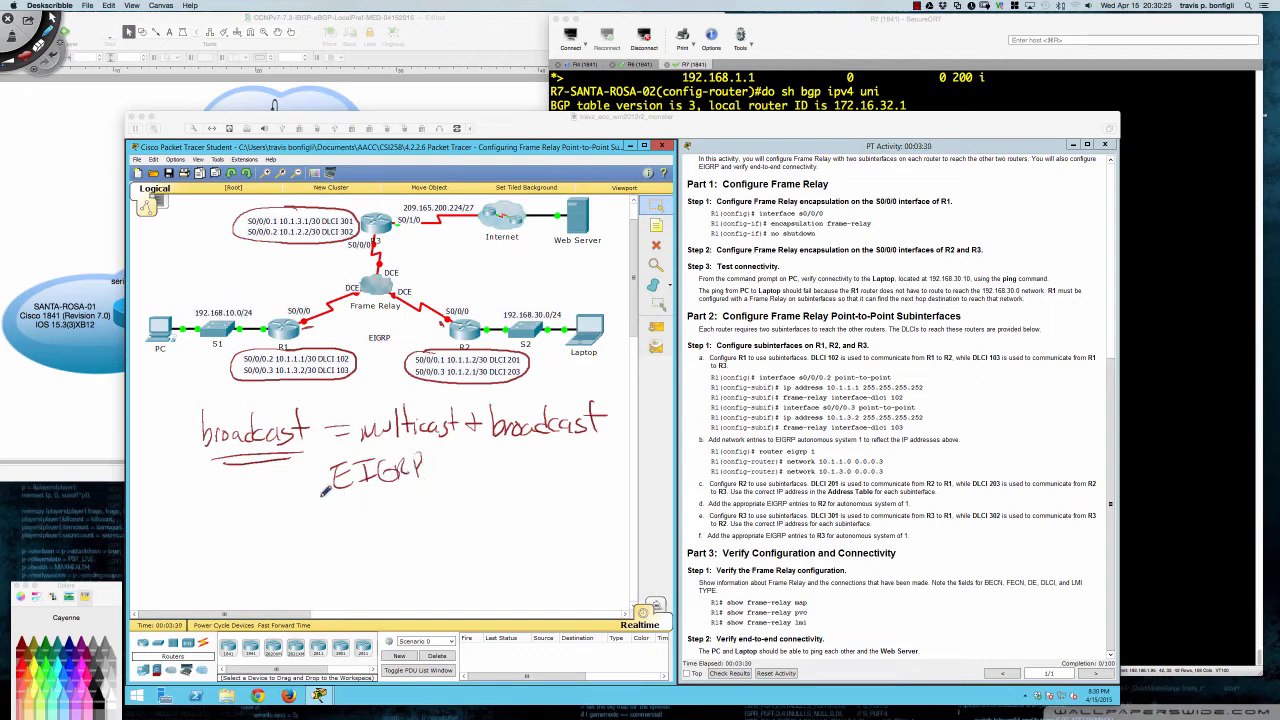
{"action": "left_click_drag", "start_coordinate": [318, 497], "coordinate": [457, 482]}
{"action": "mouse_move", "coordinate": [366, 500]}
{"action": "left_mouse_down"}
{"action": "mouse_move", "coordinate": [350, 515]}
{"action": "mouse_move", "coordinate": [362, 501]}
{"action": "mouse_move", "coordinate": [372, 522]}
{"action": "mouse_move", "coordinate": [434, 497]}
{"action": "left_mouse_up"}
{"action": "left_click_drag", "start_coordinate": [416, 510], "coordinate": [430, 509]}
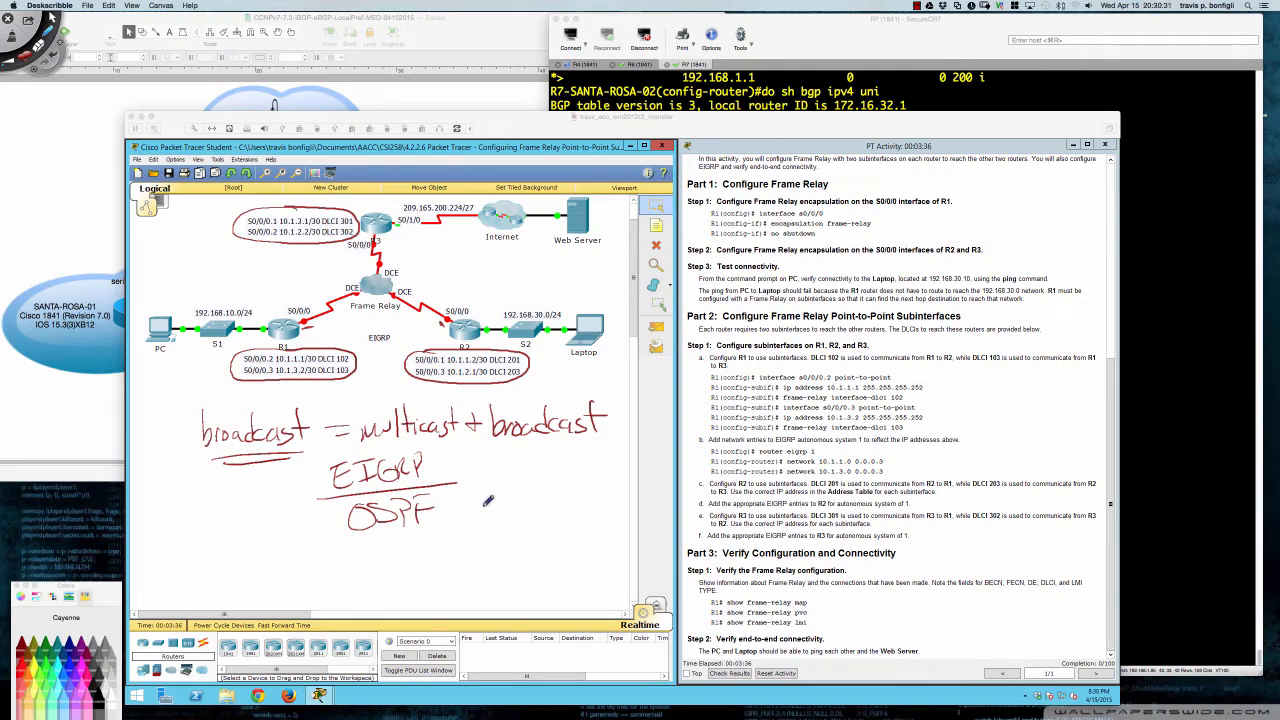
{"action": "mouse_move", "coordinate": [342, 447]}
{"action": "left_mouse_down"}
{"action": "mouse_move", "coordinate": [300, 476]}
{"action": "mouse_move", "coordinate": [374, 536]}
{"action": "mouse_move", "coordinate": [462, 506]}
{"action": "mouse_move", "coordinate": [450, 447]}
{"action": "mouse_move", "coordinate": [352, 441]}
{"action": "left_mouse_up"}
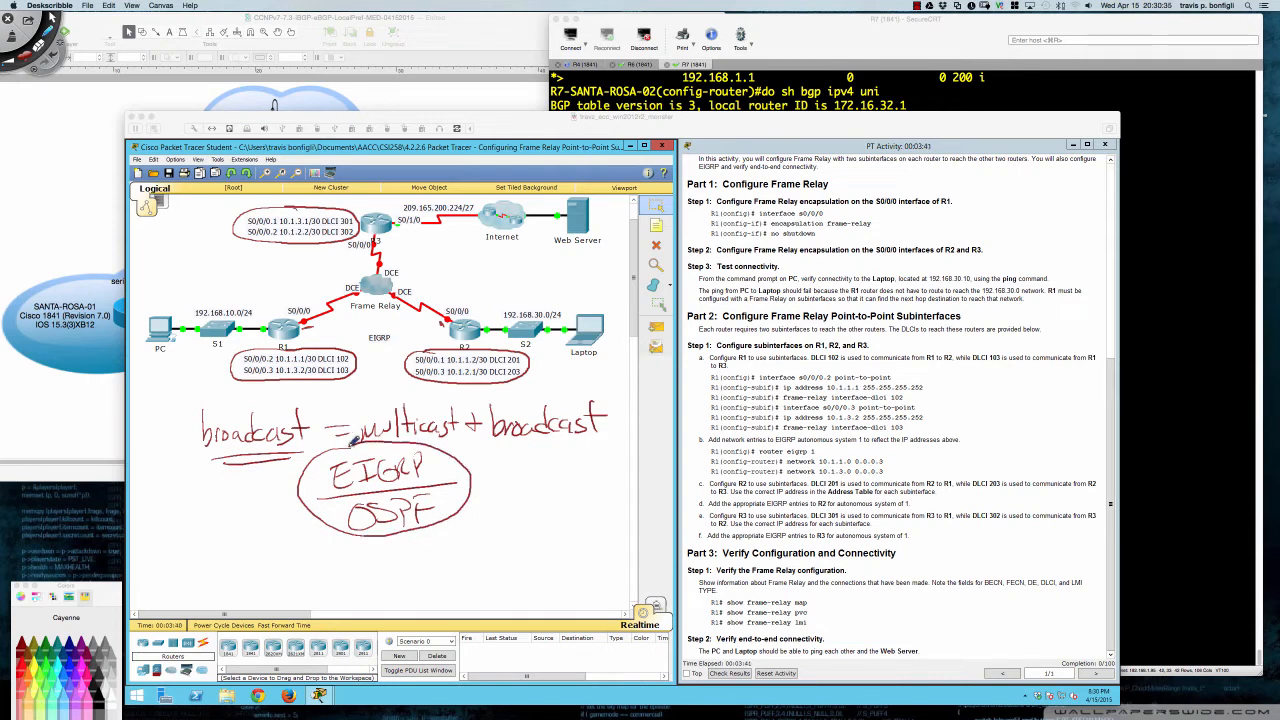
Handwrite the multicast addresses "224.0.0.10 - EIGRP" and "224.0.0.5/.6" below the circled protocols and underline them.
{"action": "mouse_move", "coordinate": [341, 549]}
{"action": "left_mouse_down"}
{"action": "mouse_move", "coordinate": [352, 560]}
{"action": "mouse_move", "coordinate": [380, 545]}
{"action": "mouse_move", "coordinate": [460, 548]}
{"action": "mouse_move", "coordinate": [537, 527]}
{"action": "mouse_move", "coordinate": [540, 538]}
{"action": "mouse_move", "coordinate": [560, 520]}
{"action": "left_mouse_up"}
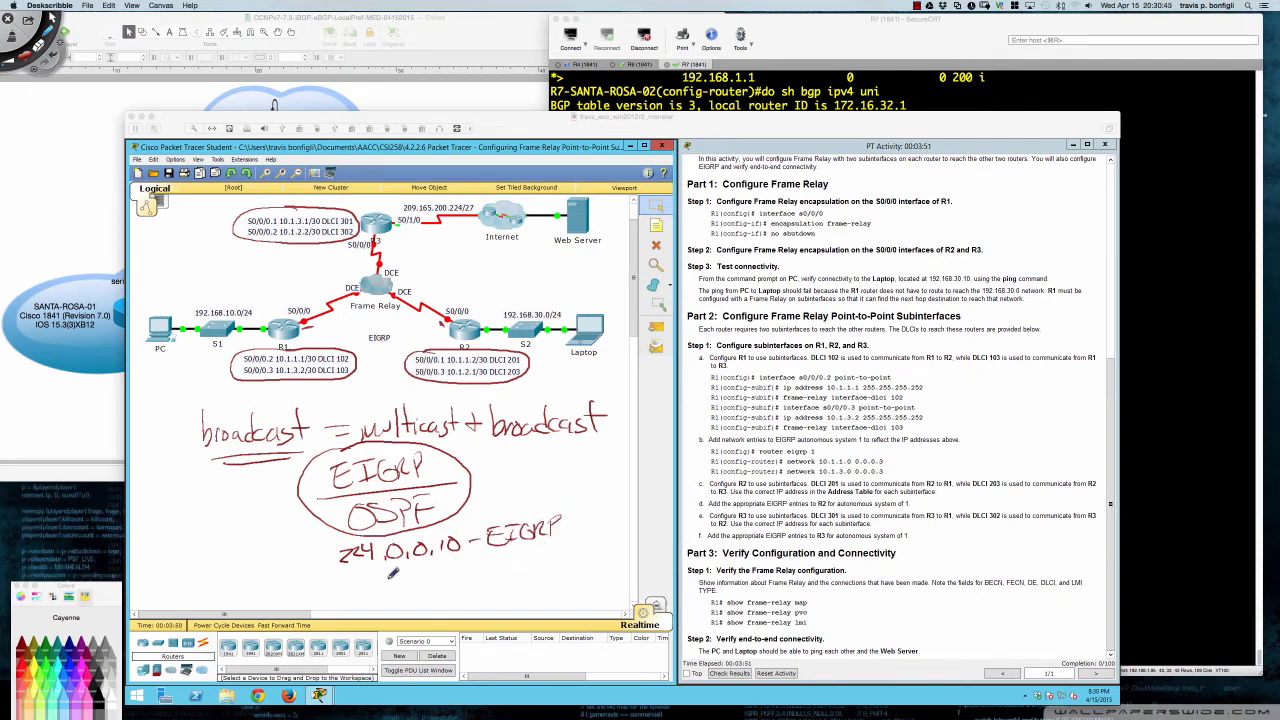
{"action": "mouse_move", "coordinate": [357, 570]}
{"action": "left_mouse_down"}
{"action": "mouse_move", "coordinate": [410, 578]}
{"action": "mouse_move", "coordinate": [505, 556]}
{"action": "mouse_move", "coordinate": [524, 568]}
{"action": "left_mouse_up"}
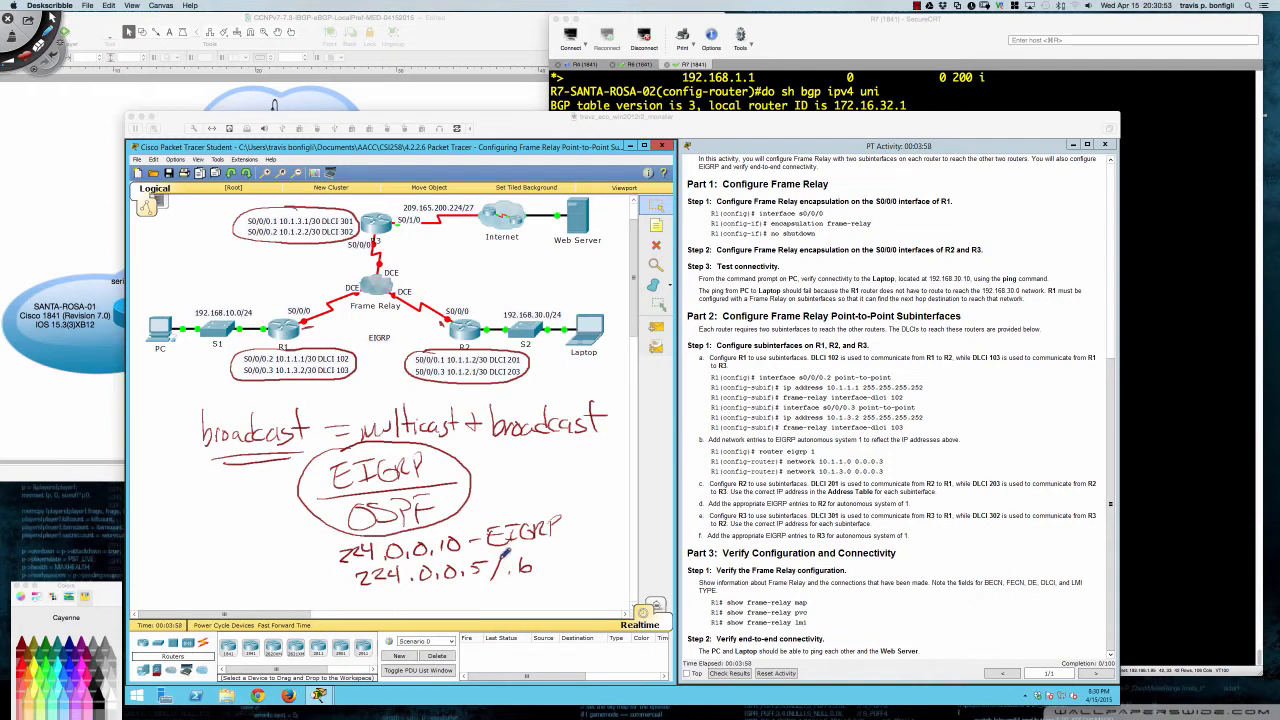
{"action": "left_click_drag", "start_coordinate": [350, 592], "coordinate": [526, 594]}
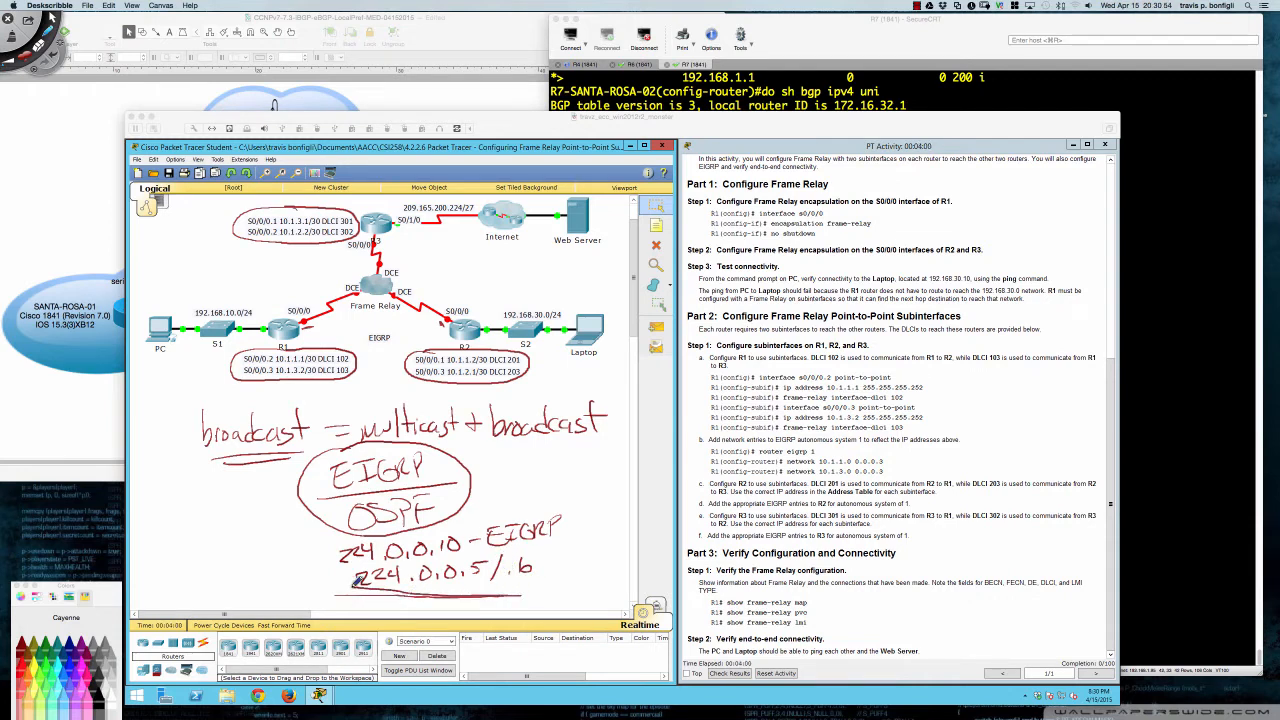
{"action": "left_click_drag", "start_coordinate": [356, 578], "coordinate": [503, 587]}
Write "NBMA" beside the Frame Relay cloud with an arrow pointing to it, and circle the underlined word "broadcast".
{"action": "mouse_move", "coordinate": [421, 280]}
{"action": "left_mouse_down"}
{"action": "mouse_move", "coordinate": [437, 262]}
{"action": "mouse_move", "coordinate": [444, 281]}
{"action": "mouse_move", "coordinate": [476, 268]}
{"action": "mouse_move", "coordinate": [487, 290]}
{"action": "left_mouse_up"}
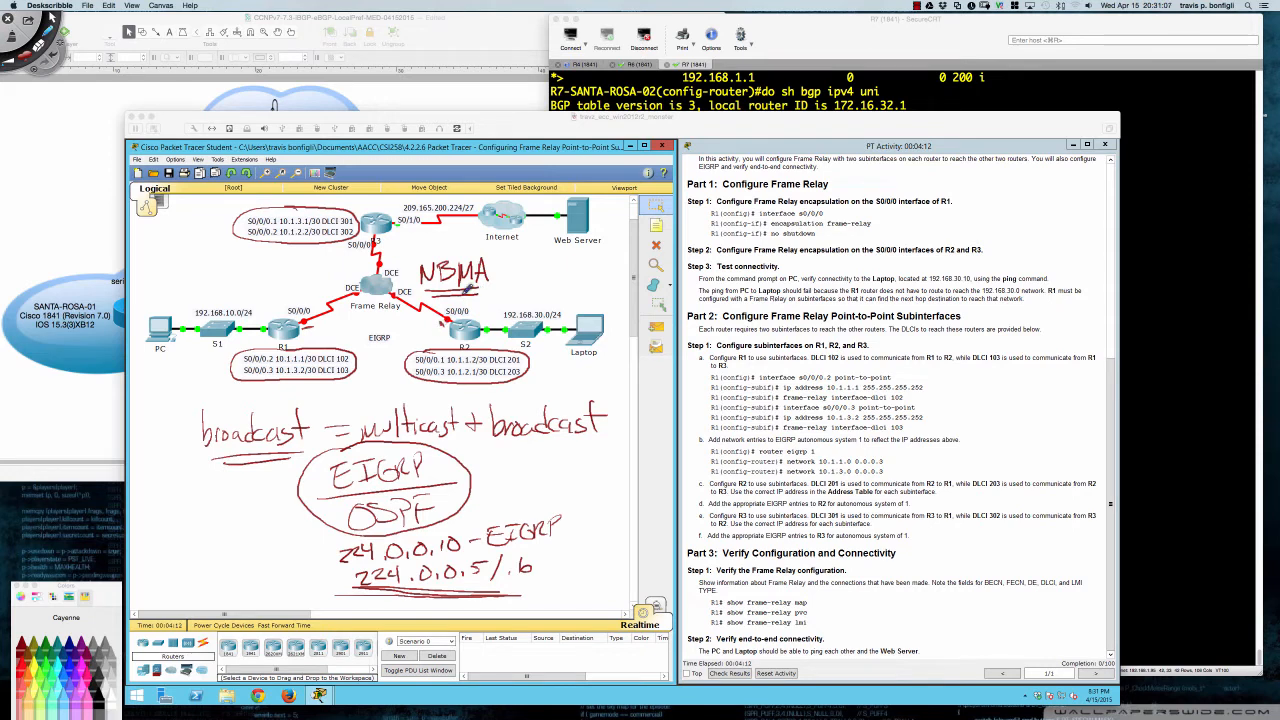
{"action": "mouse_move", "coordinate": [432, 235]}
{"action": "left_mouse_down"}
{"action": "mouse_move", "coordinate": [432, 260]}
{"action": "mouse_move", "coordinate": [440, 251]}
{"action": "left_mouse_up"}
{"action": "mouse_move", "coordinate": [228, 396]}
{"action": "left_mouse_down"}
{"action": "mouse_move", "coordinate": [186, 402]}
{"action": "mouse_move", "coordinate": [206, 470]}
{"action": "mouse_move", "coordinate": [290, 458]}
{"action": "mouse_move", "coordinate": [312, 410]}
{"action": "mouse_move", "coordinate": [241, 388]}
{"action": "left_mouse_up"}
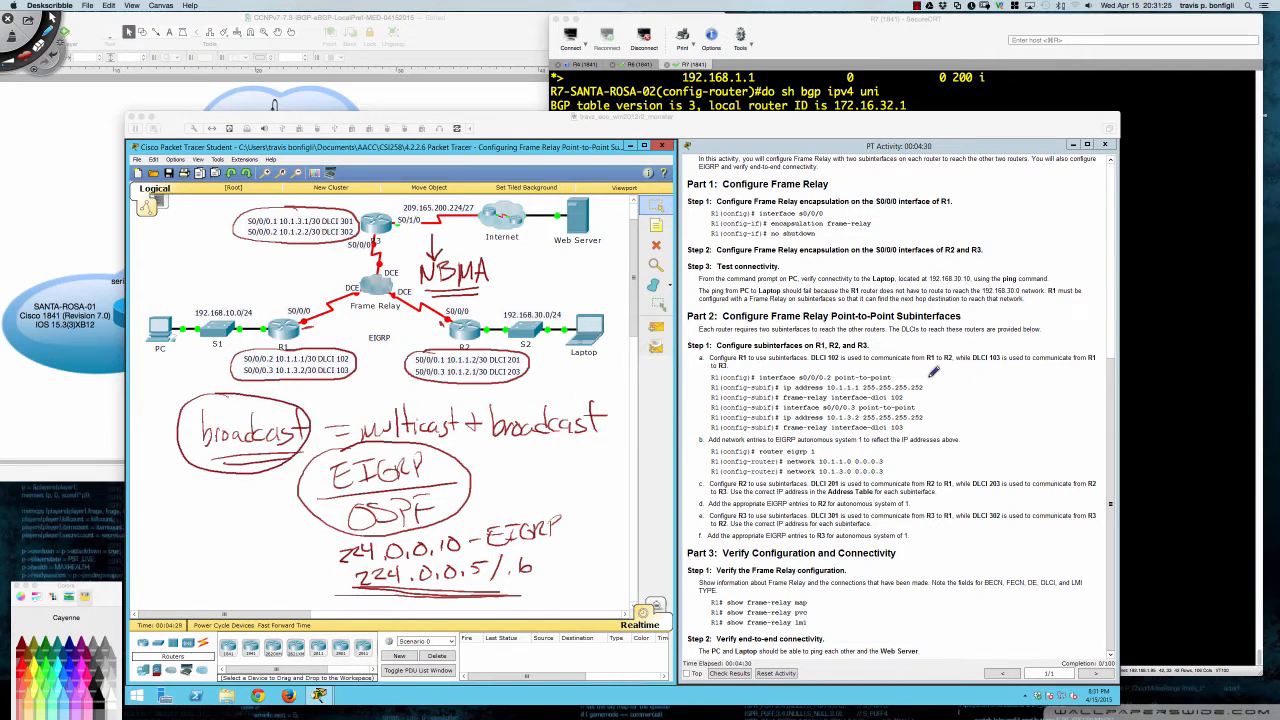
Bracket the R1 subinterface commands in the activity instructions and mark them with two question marks.
{"action": "mouse_move", "coordinate": [926, 379]}
{"action": "left_mouse_down"}
{"action": "mouse_move", "coordinate": [945, 420]}
{"action": "mouse_move", "coordinate": [965, 430]}
{"action": "mouse_move", "coordinate": [973, 400]}
{"action": "mouse_move", "coordinate": [976, 410]}
{"action": "left_mouse_up"}
{"action": "left_click", "coordinate": [976, 418]}
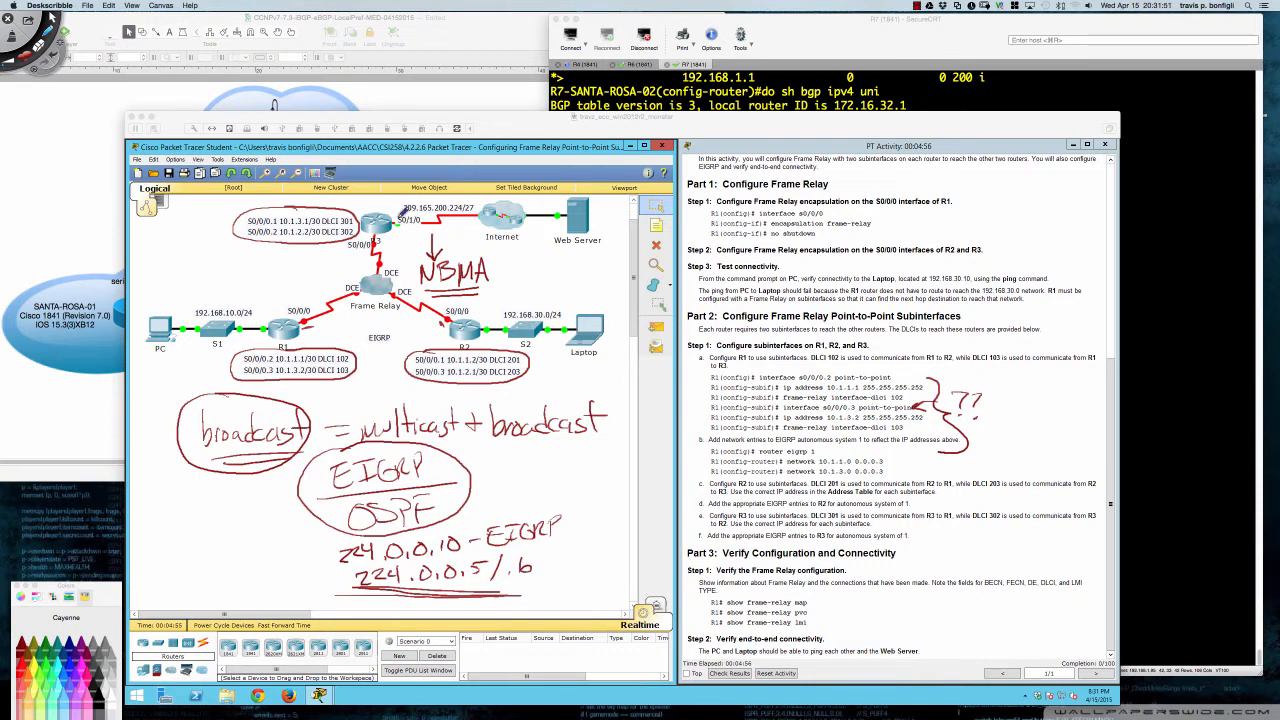
Draw arrows along the path between R3 and R1, and write and underline "split Horizon" near R3's labels.
{"action": "mouse_move", "coordinate": [372, 228]}
{"action": "left_mouse_down"}
{"action": "mouse_move", "coordinate": [357, 268]}
{"action": "mouse_move", "coordinate": [304, 310]}
{"action": "left_mouse_up"}
{"action": "mouse_move", "coordinate": [300, 323]}
{"action": "left_mouse_down"}
{"action": "mouse_move", "coordinate": [342, 310]}
{"action": "mouse_move", "coordinate": [330, 315]}
{"action": "left_mouse_up"}
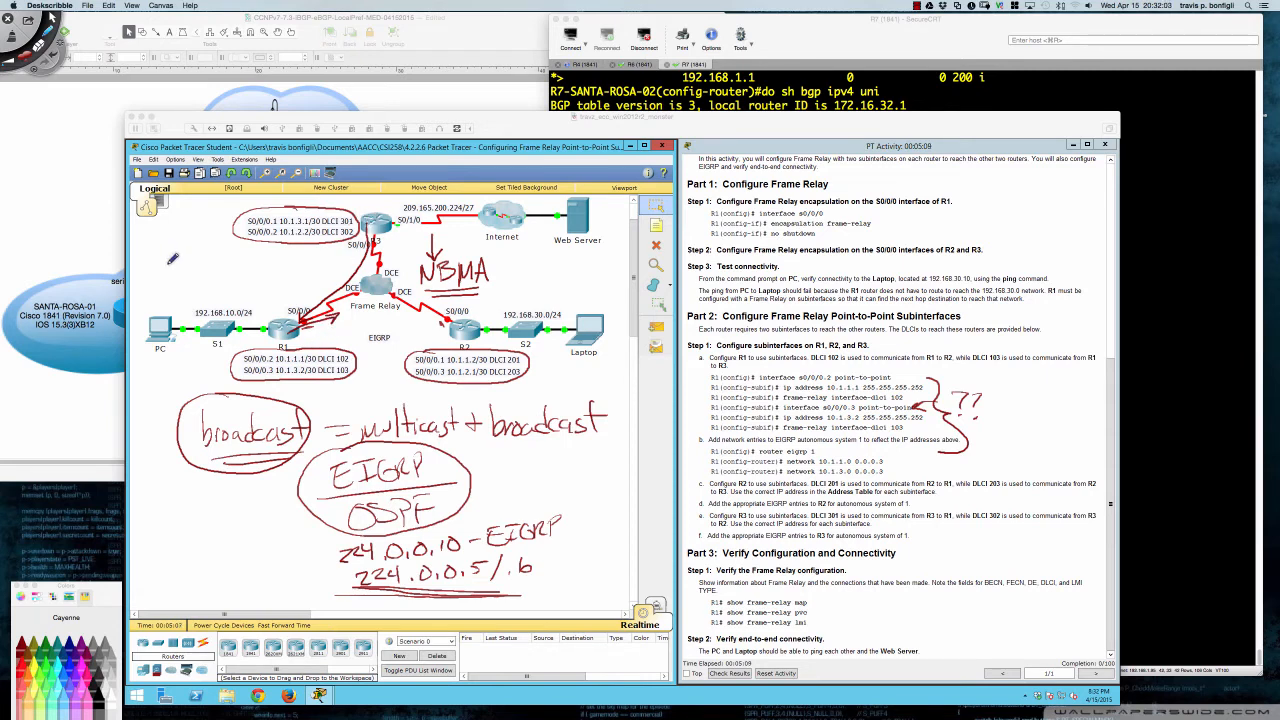
{"action": "mouse_move", "coordinate": [160, 262]}
{"action": "left_mouse_down"}
{"action": "mouse_move", "coordinate": [180, 276]}
{"action": "mouse_move", "coordinate": [190, 245]}
{"action": "mouse_move", "coordinate": [204, 262]}
{"action": "mouse_move", "coordinate": [228, 233]}
{"action": "mouse_move", "coordinate": [246, 252]}
{"action": "mouse_move", "coordinate": [277, 240]}
{"action": "left_mouse_up"}
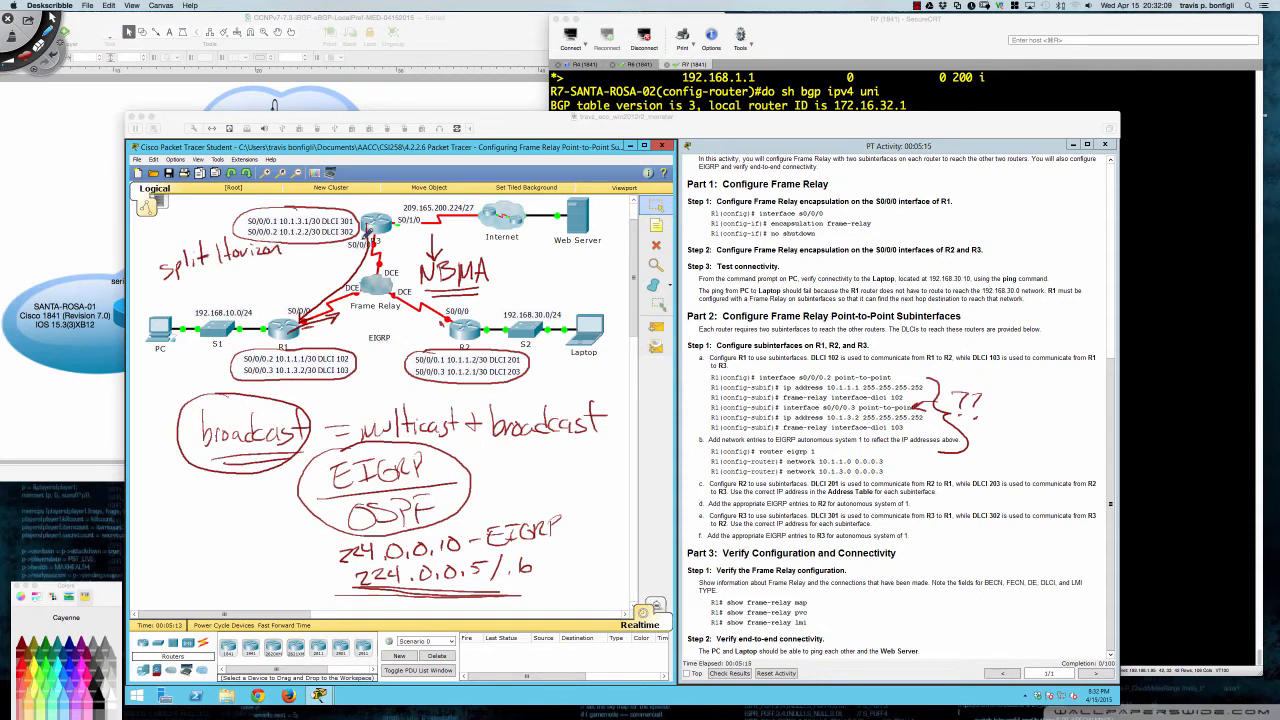
{"action": "mouse_move", "coordinate": [358, 258]}
{"action": "left_mouse_down"}
{"action": "mouse_move", "coordinate": [300, 318]}
{"action": "mouse_move", "coordinate": [294, 292]}
{"action": "mouse_move", "coordinate": [285, 314]}
{"action": "mouse_move", "coordinate": [322, 316]}
{"action": "mouse_move", "coordinate": [314, 296]}
{"action": "left_mouse_up"}
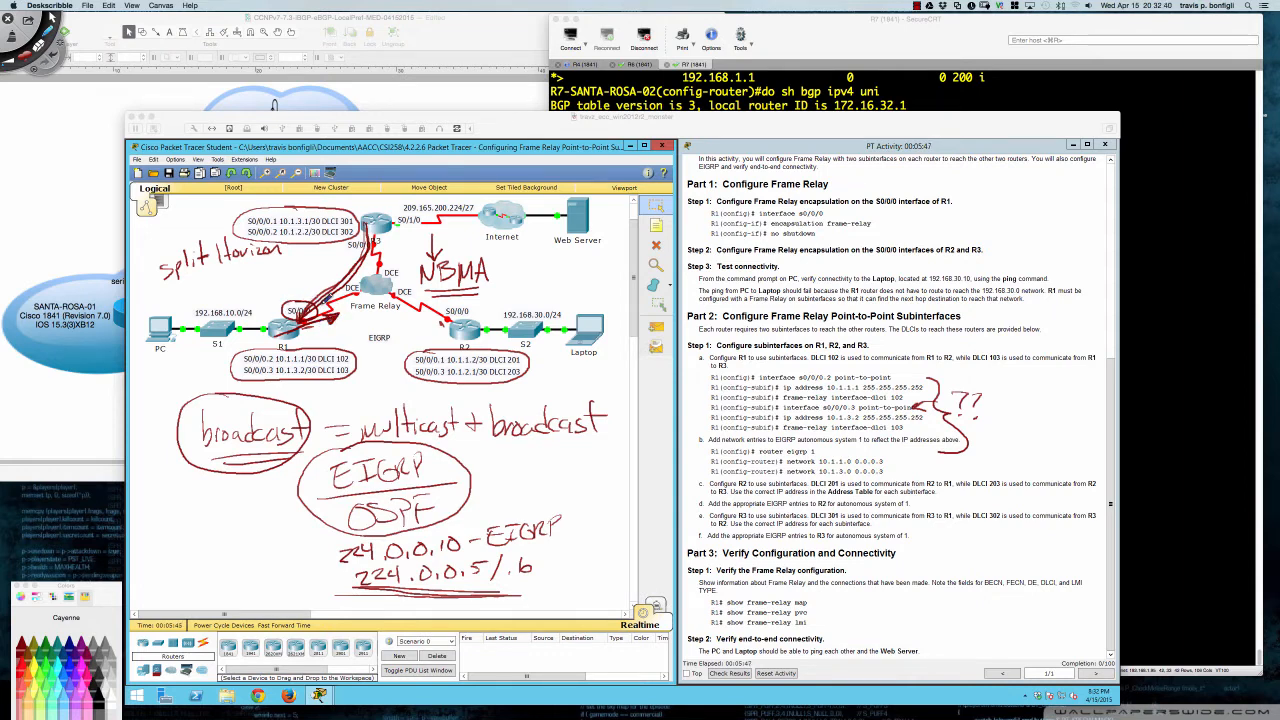
{"action": "left_click_drag", "start_coordinate": [208, 268], "coordinate": [294, 252]}
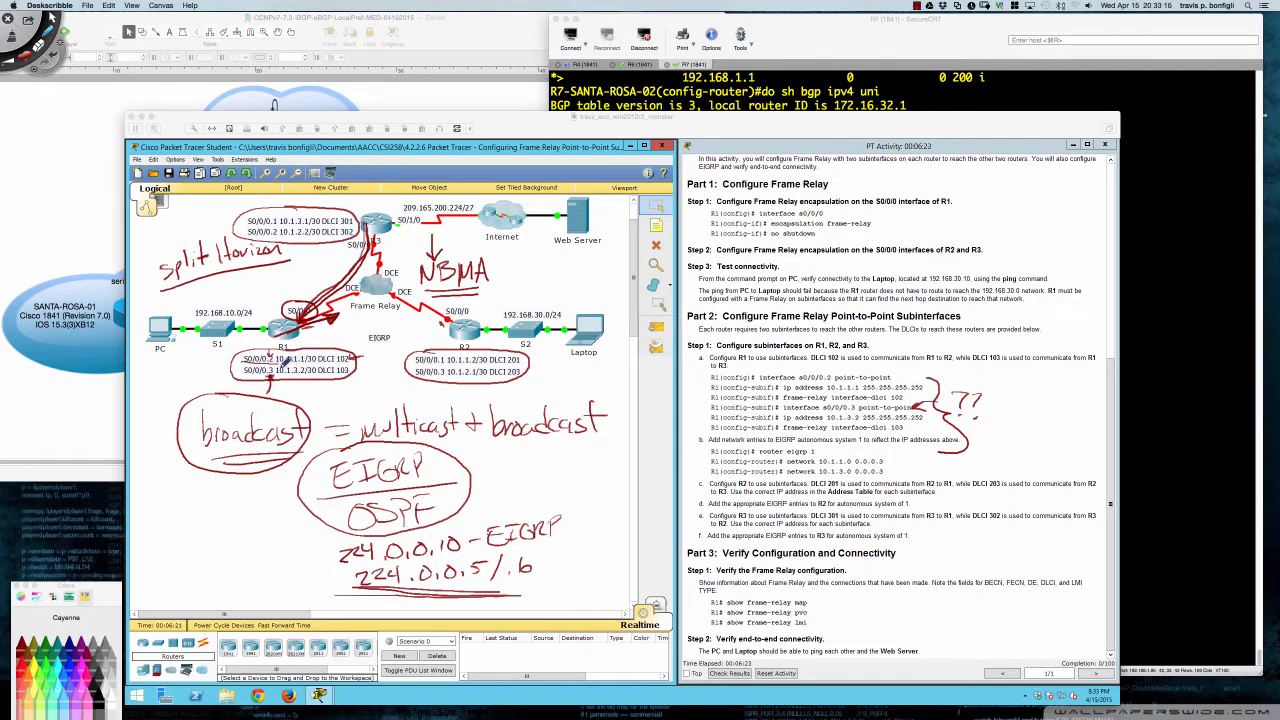
Clear all the drawn annotations and return to the Packet Tracer activity instructions.
{"action": "key", "text": "Delete"}
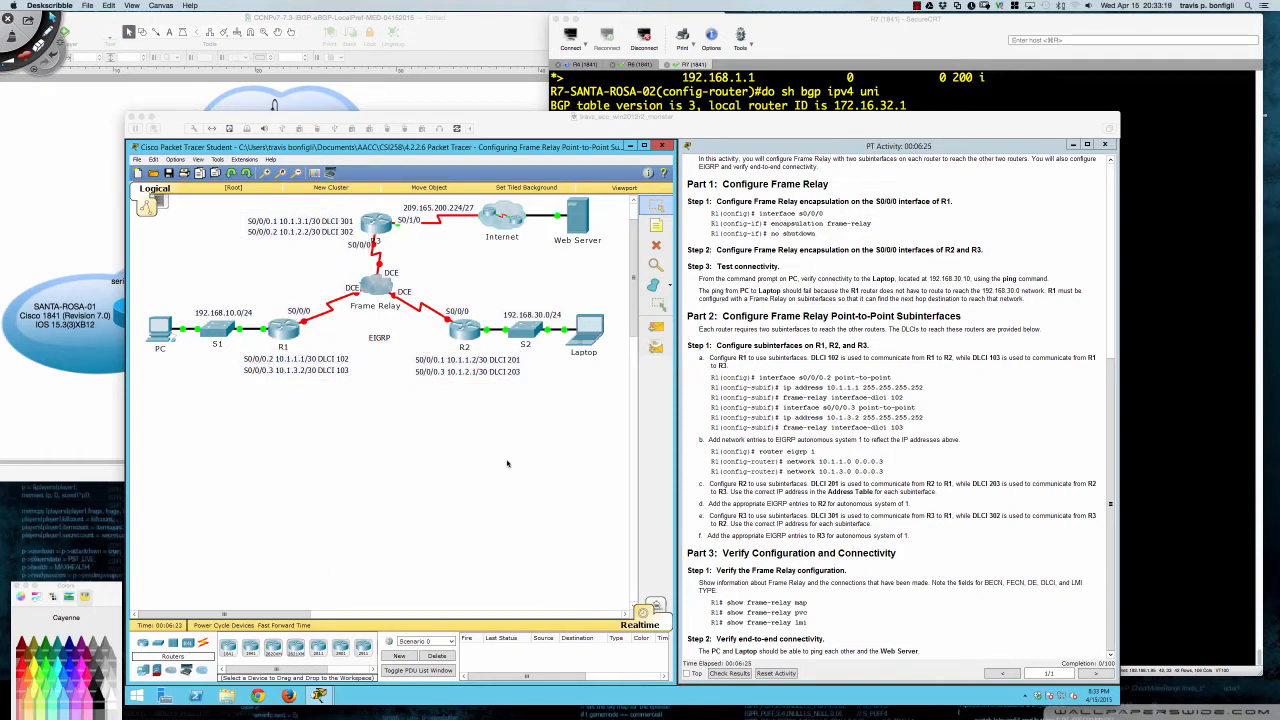
{"action": "left_click", "coordinate": [537, 472]}
{"action": "left_click", "coordinate": [764, 505]}
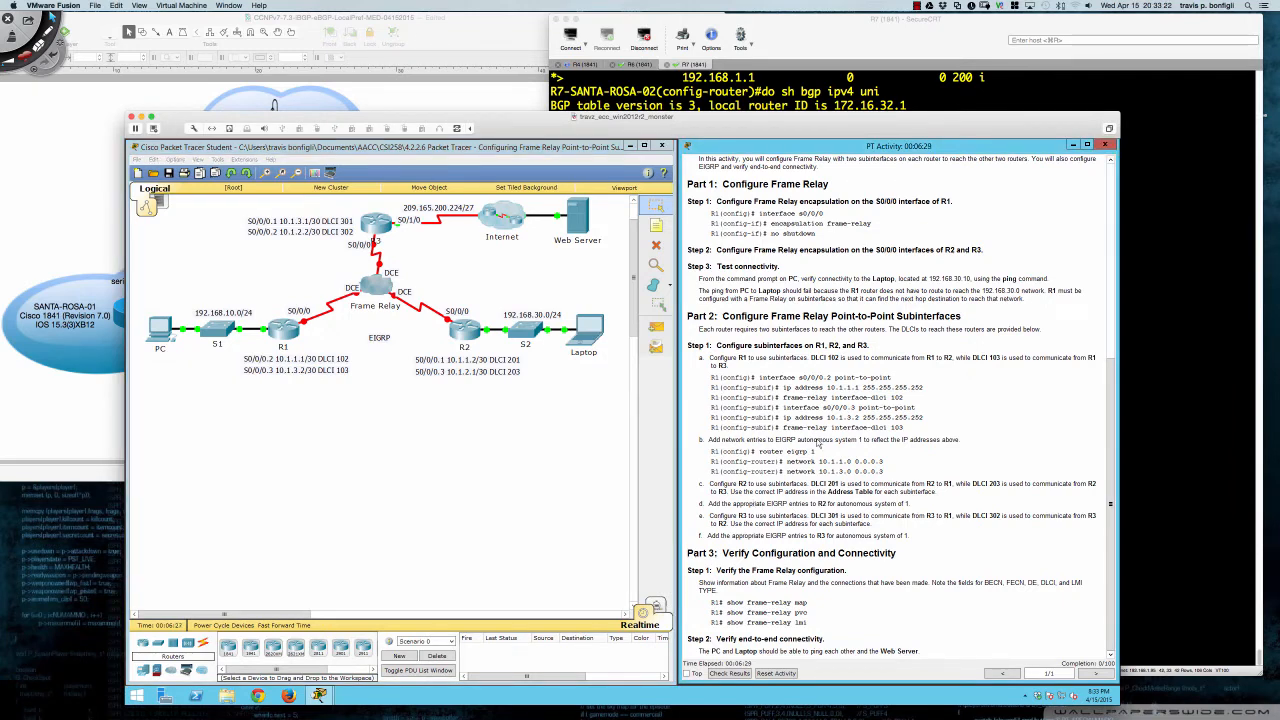
Open R1's command line and place its window beneath the topology, resized to the topology's width.
{"action": "left_click", "coordinate": [284, 330]}
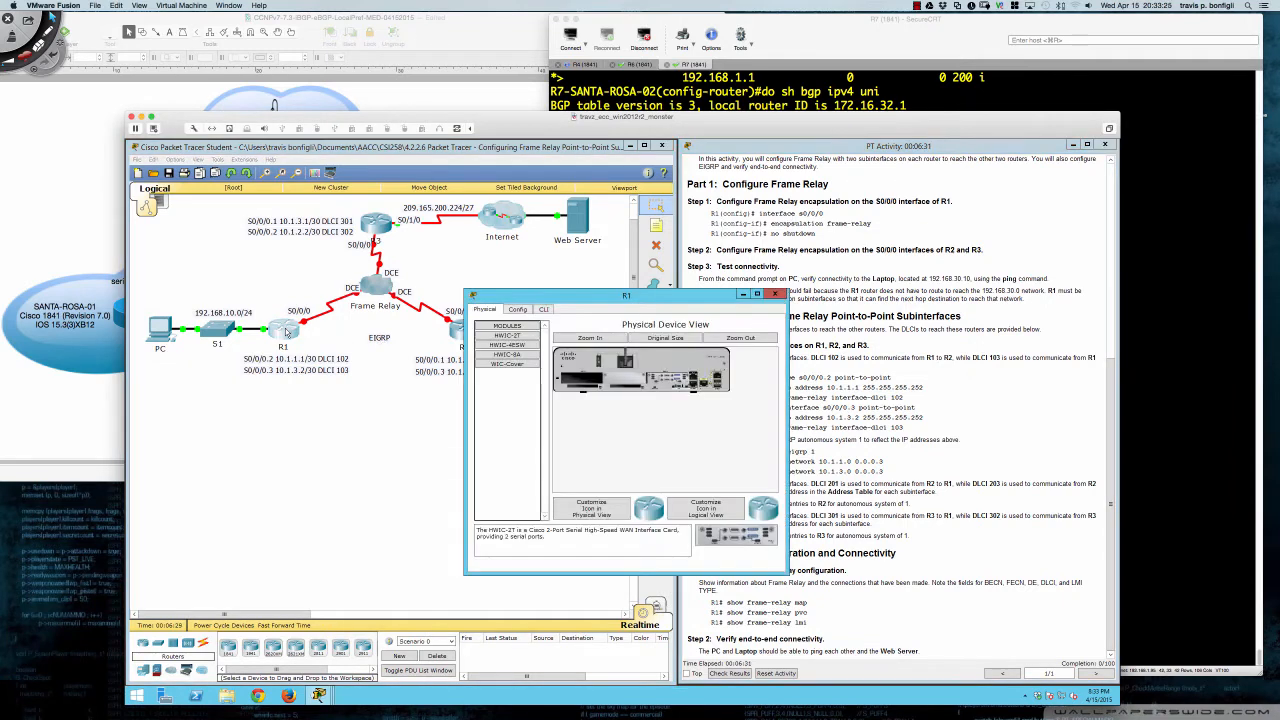
{"action": "left_click_drag", "start_coordinate": [602, 297], "coordinate": [266, 407]}
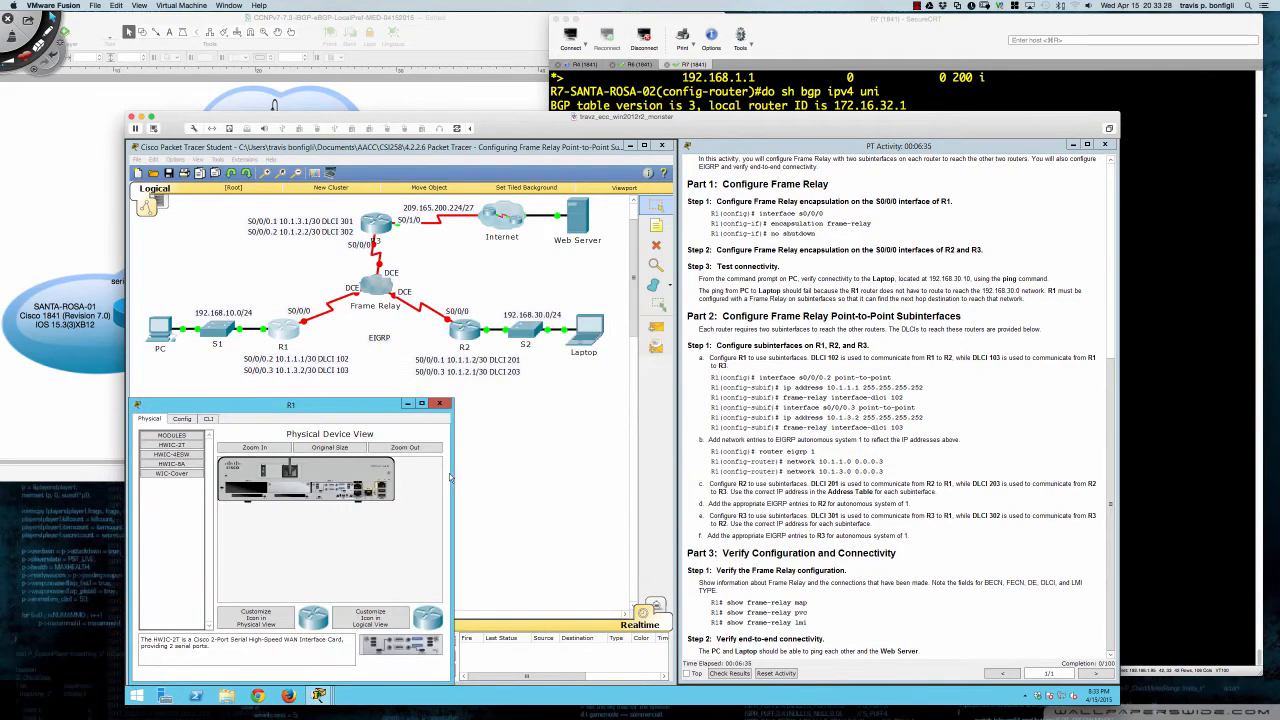
{"action": "left_click", "coordinate": [454, 479]}
{"action": "left_click", "coordinate": [285, 333]}
{"action": "left_click_drag", "start_coordinate": [450, 463], "coordinate": [678, 463]}
{"action": "left_click_drag", "start_coordinate": [499, 400], "coordinate": [499, 381]}
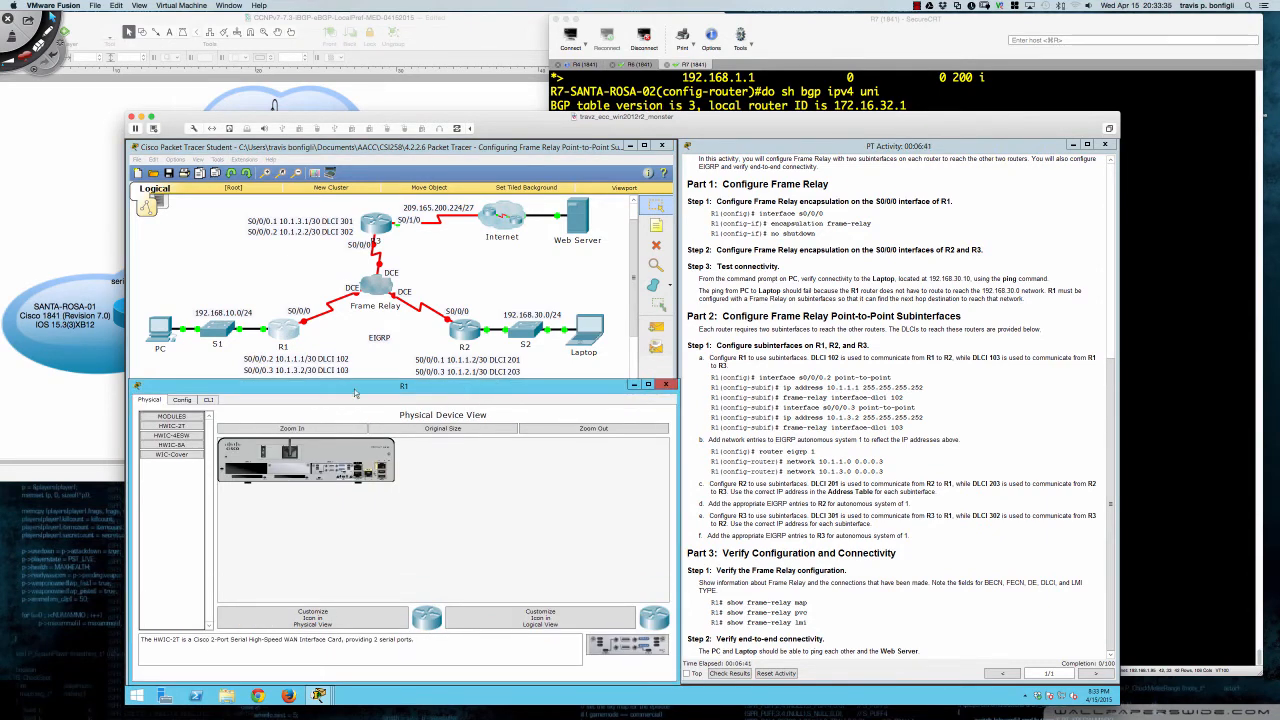
{"action": "left_click", "coordinate": [207, 399]}
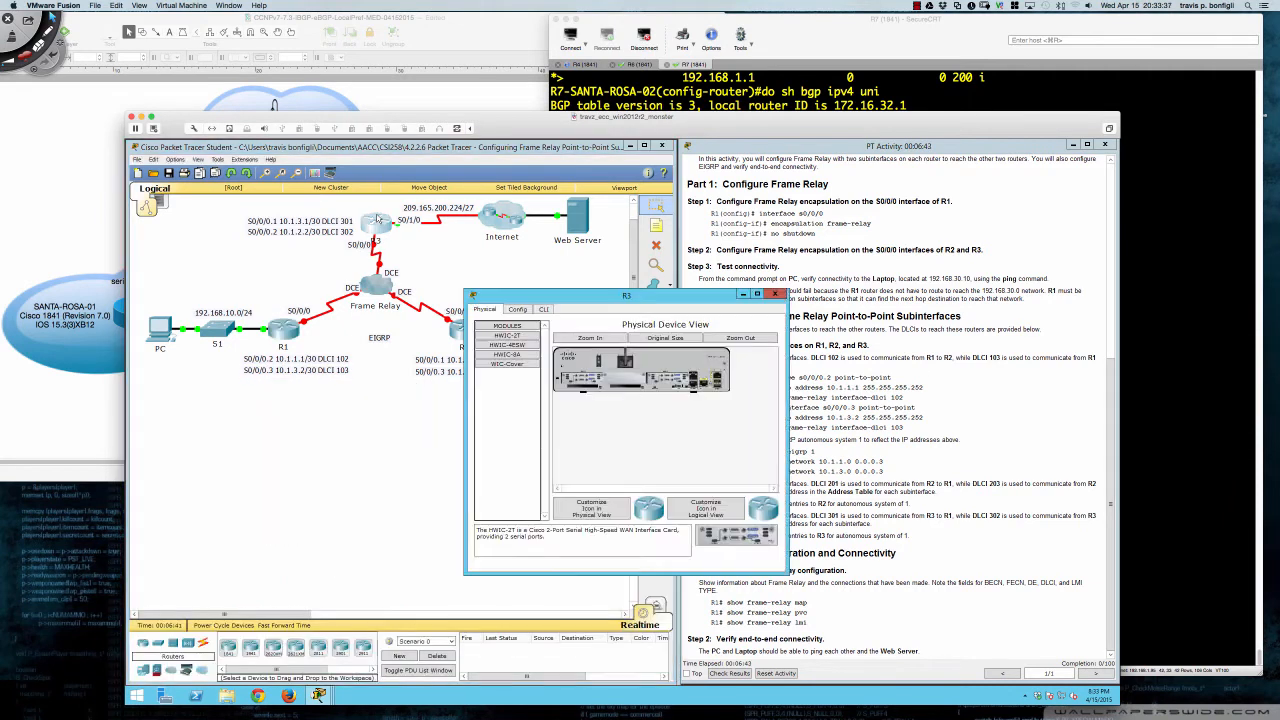
Open R3's command line and fit its window beneath the topology at the topology's width.
{"action": "left_click", "coordinate": [379, 221]}
{"action": "left_click_drag", "start_coordinate": [500, 296], "coordinate": [165, 409]}
{"action": "left_click_drag", "start_coordinate": [452, 460], "coordinate": [678, 460]}
{"action": "left_click_drag", "start_coordinate": [515, 403], "coordinate": [515, 381]}
{"action": "left_click", "coordinate": [209, 399]}
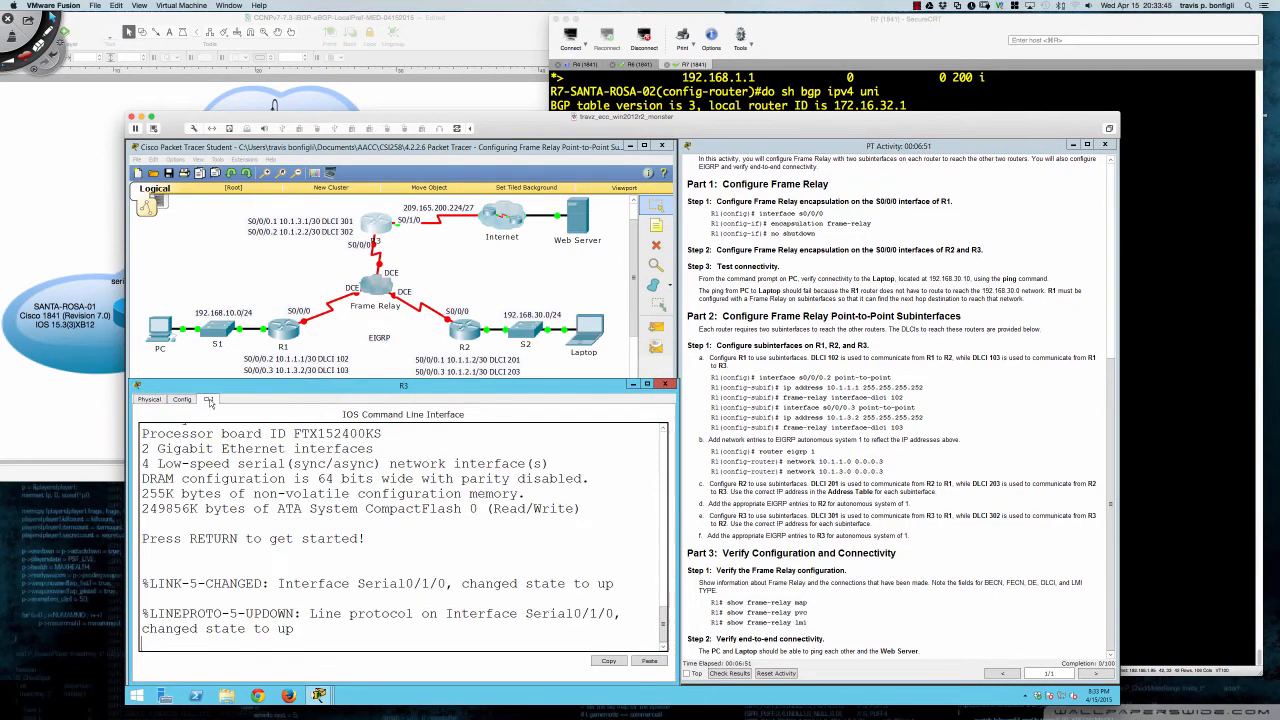
Open R2's command line and fit its window beneath the topology at the topology's width.
{"action": "left_click", "coordinate": [467, 340]}
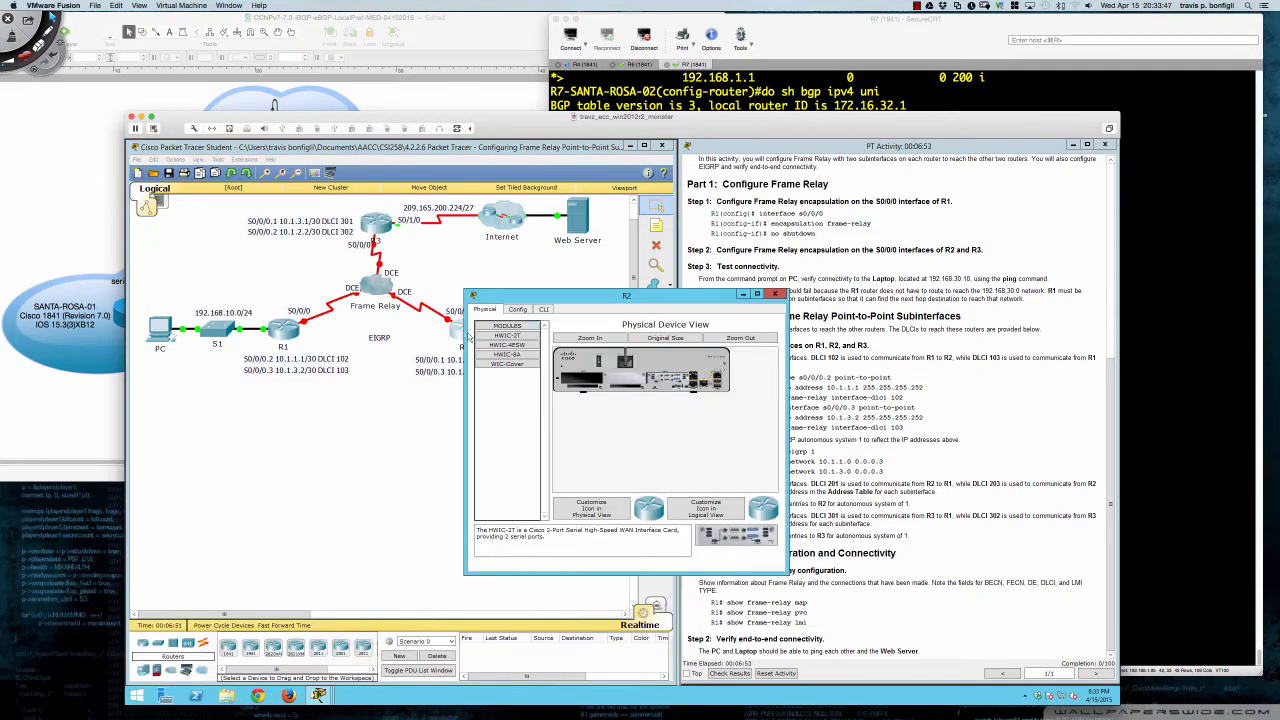
{"action": "left_click_drag", "start_coordinate": [528, 301], "coordinate": [192, 408]}
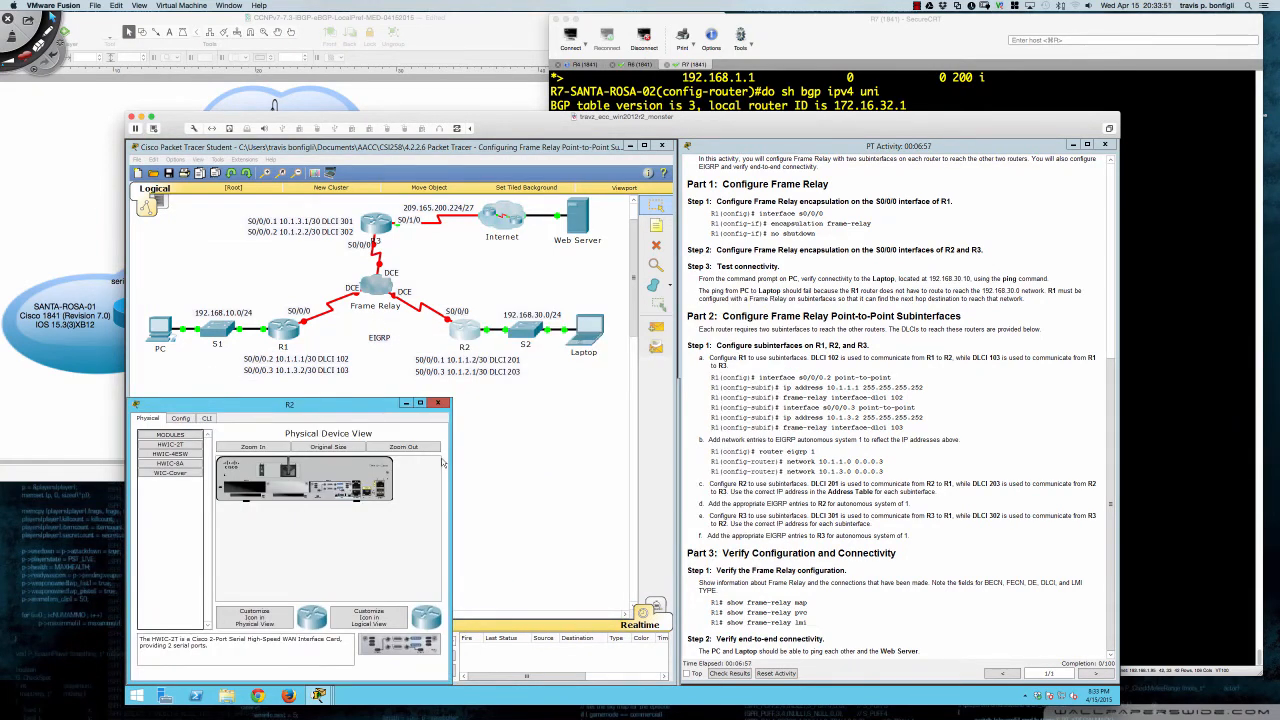
{"action": "left_click_drag", "start_coordinate": [452, 470], "coordinate": [676, 466]}
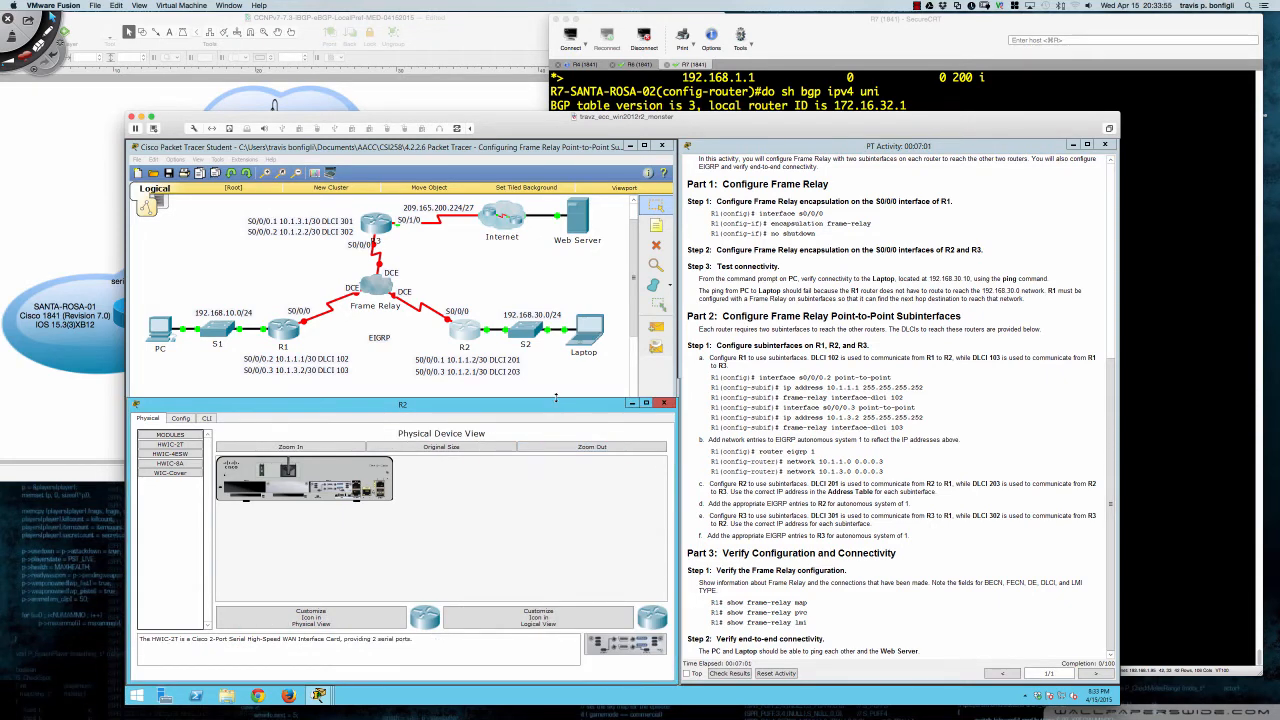
{"action": "left_click_drag", "start_coordinate": [556, 397], "coordinate": [555, 378]}
{"action": "left_click", "coordinate": [206, 400]}
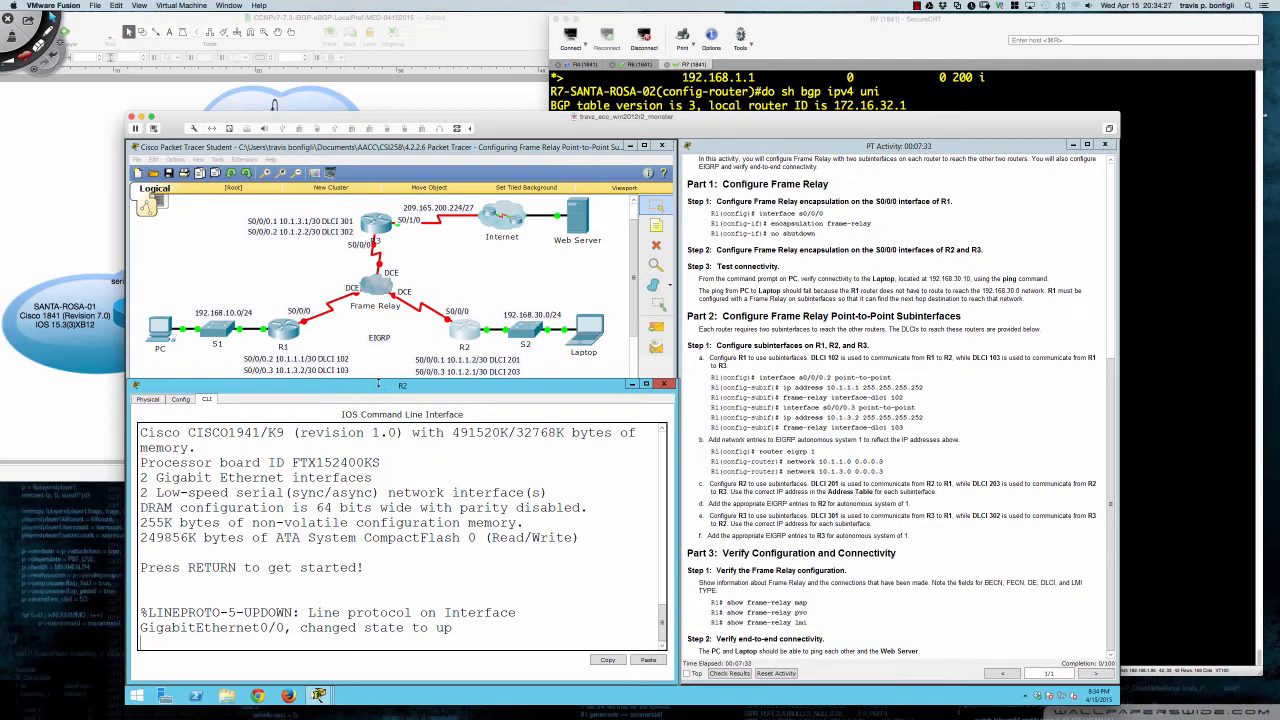
Bring up R1's console and enter privileged mode, followed by global configuration mode with conf t.
{"action": "left_click", "coordinate": [285, 334]}
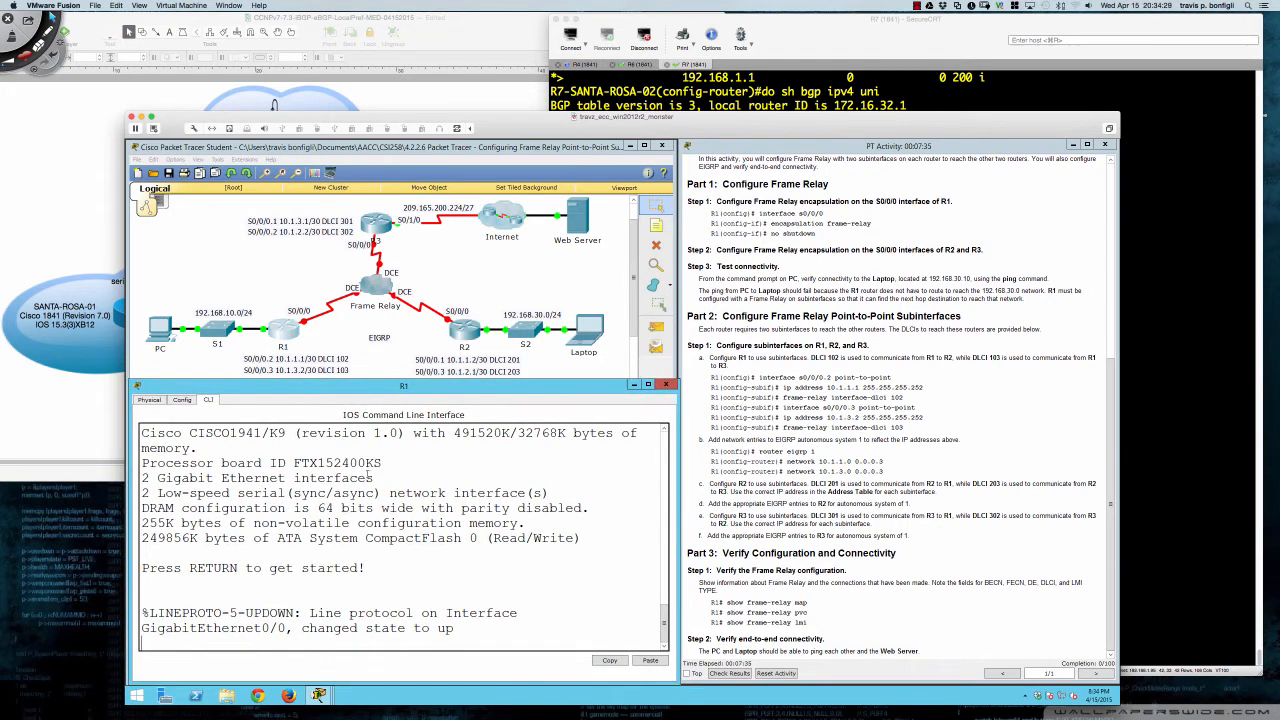
{"action": "key", "text": "Return"}
{"action": "key", "text": "Return"}
{"action": "key", "text": "Return"}
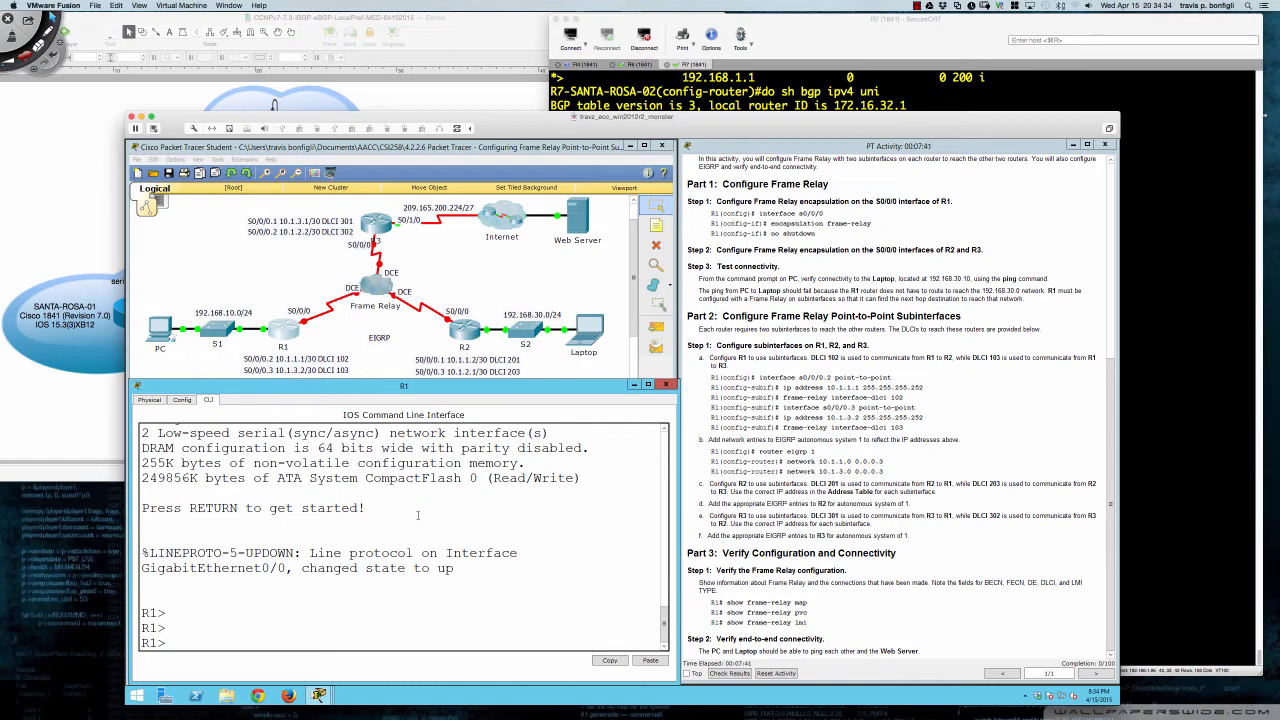
{"action": "type", "text": "en"}
{"action": "key", "text": "Return"}
{"action": "type", "text": "conf t"}
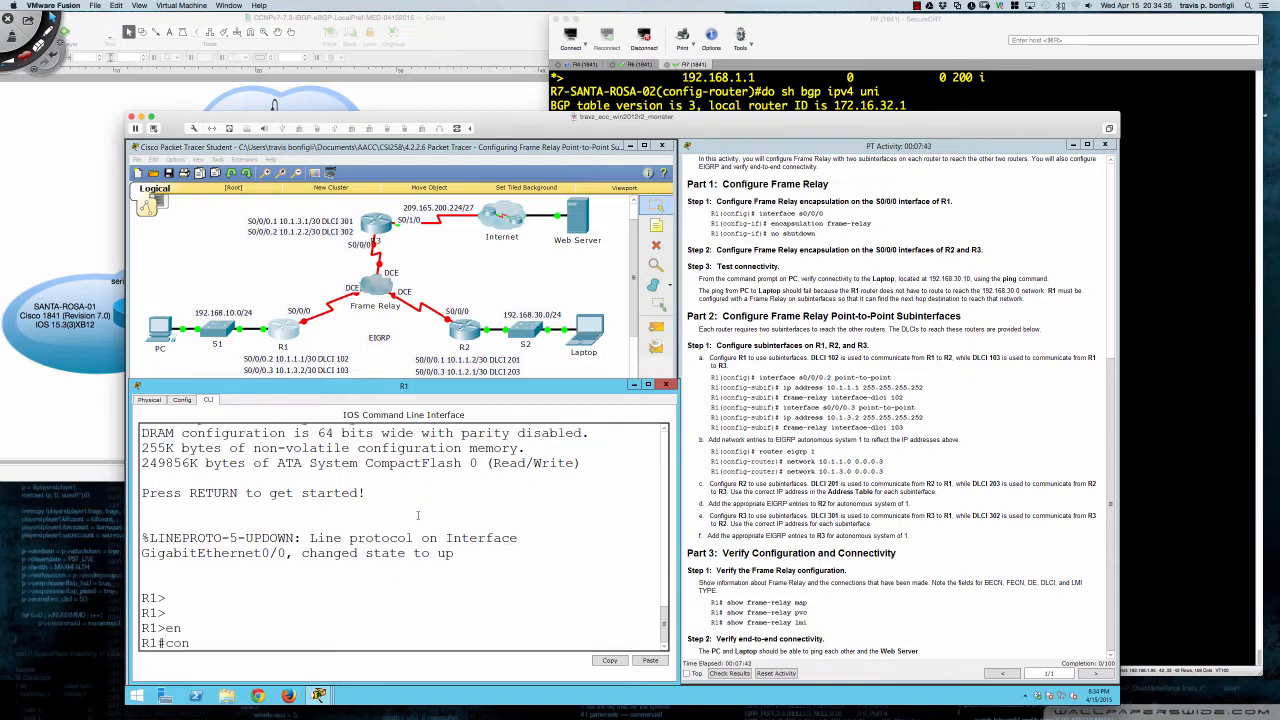
{"action": "key", "text": "Return"}
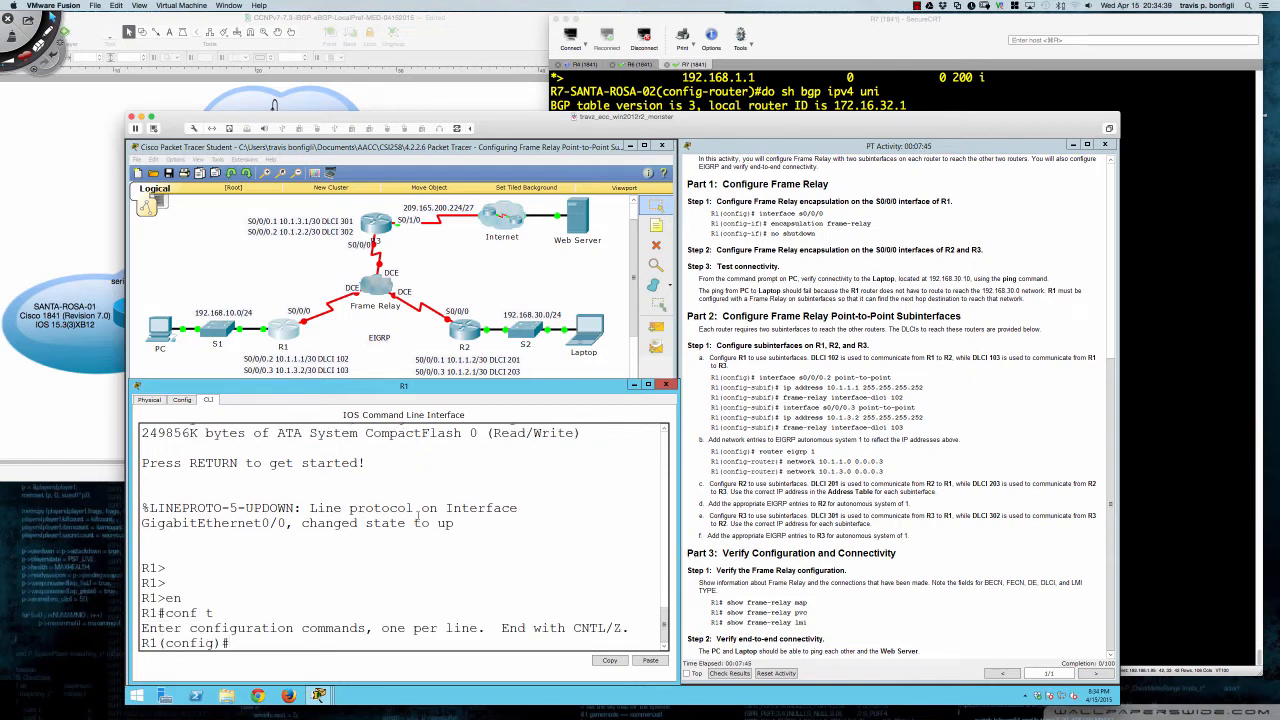
{"action": "type", "text": "enc"}
{"action": "key", "text": "Tab"}
{"action": "key", "text": "BackSpace"}
{"action": "key", "text": "BackSpace"}
{"action": "key", "text": "BackSpace"}
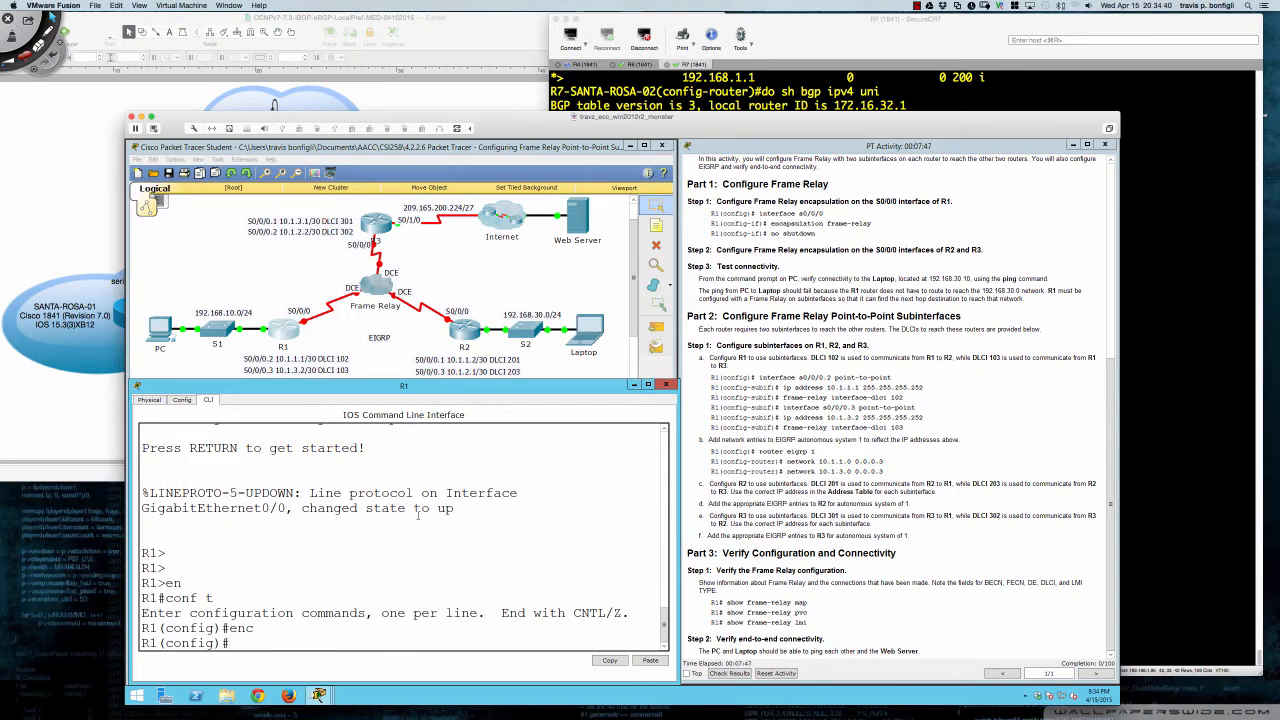
Enter interface s0/0/0 on R1 and set its encapsulation to frame-relay.
{"action": "type", "text": "int s0/0/0"}
{"action": "key", "text": "Return"}
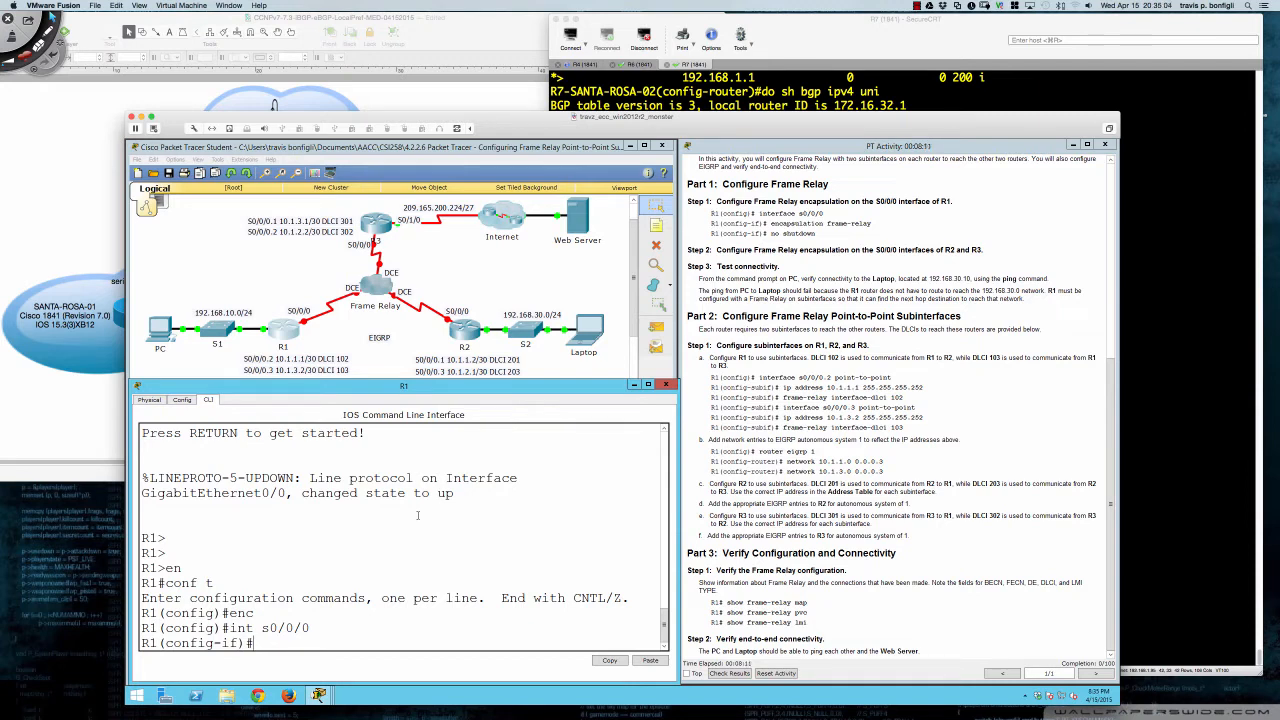
{"action": "type", "text": "enc"}
{"action": "key", "text": "Tab"}
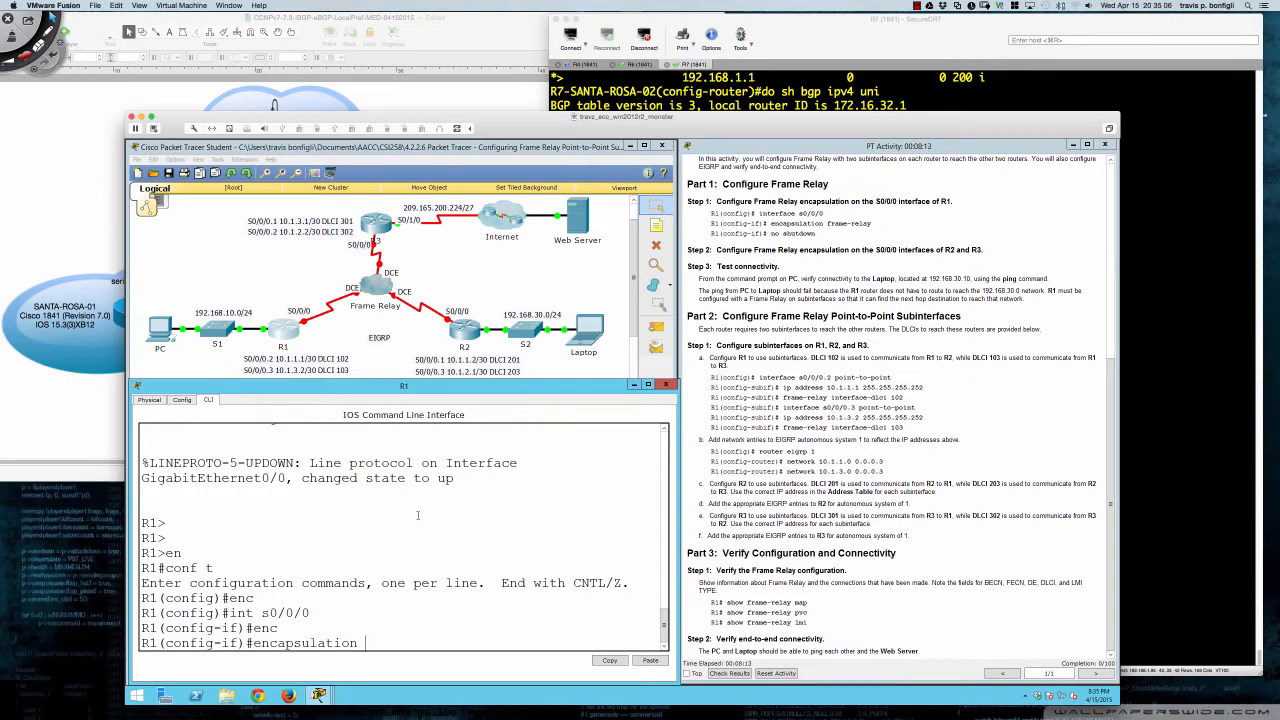
{"action": "type", "text": "fra"}
{"action": "key", "text": "Tab"}
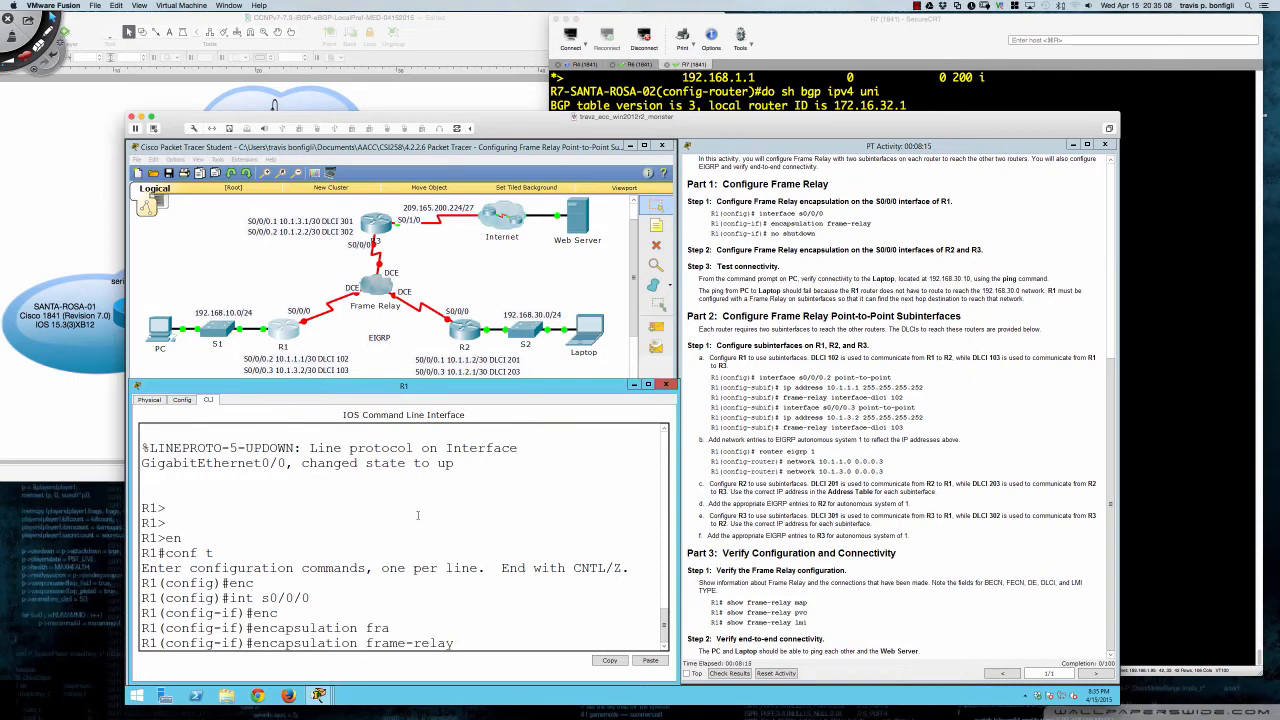
{"action": "key", "text": "Return"}
{"action": "key", "text": "Return"}
{"action": "key", "text": "Return"}
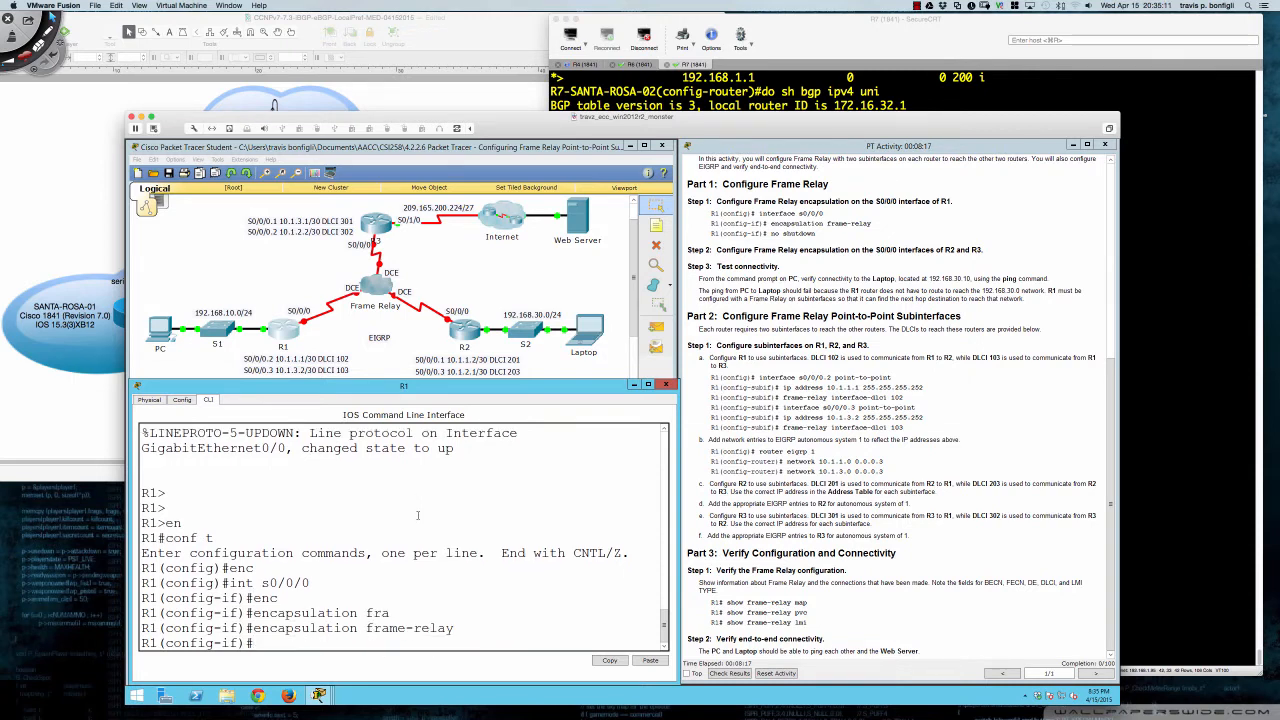
Enable R1's s0/0/0 interface with no shut.
{"action": "type", "text": "no "}
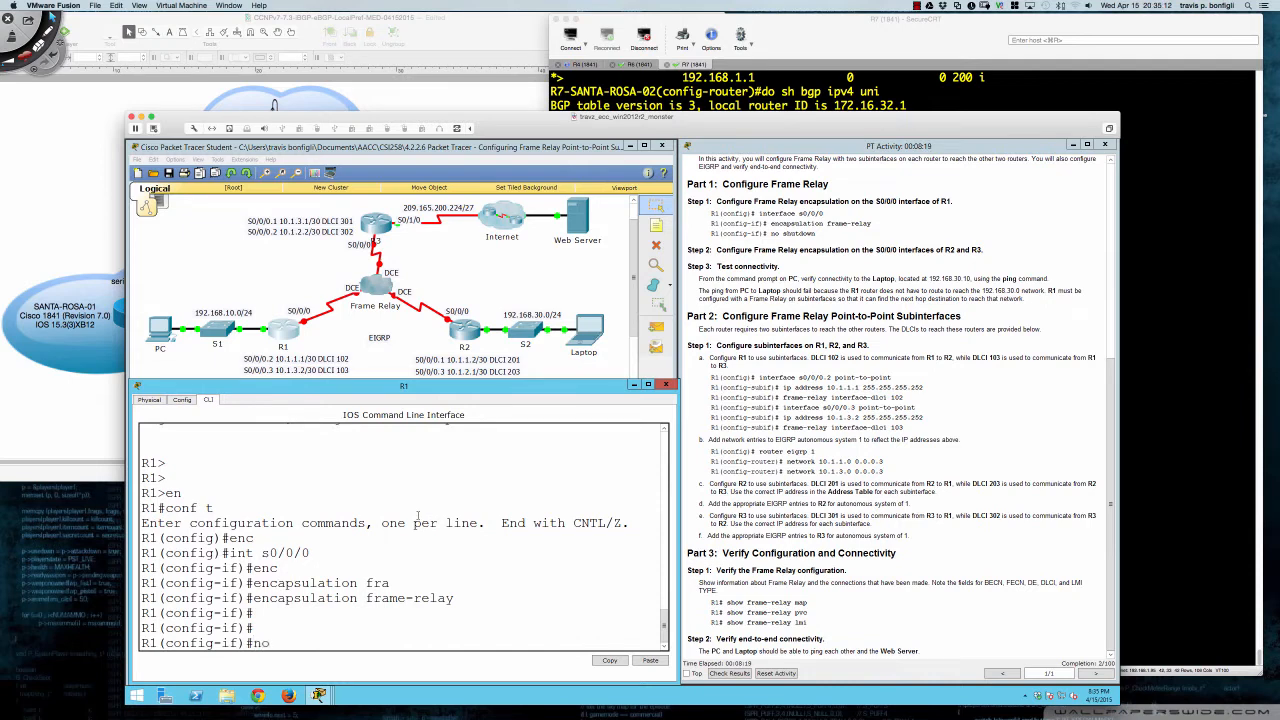
{"action": "type", "text": "shut"}
{"action": "key", "text": "Return"}
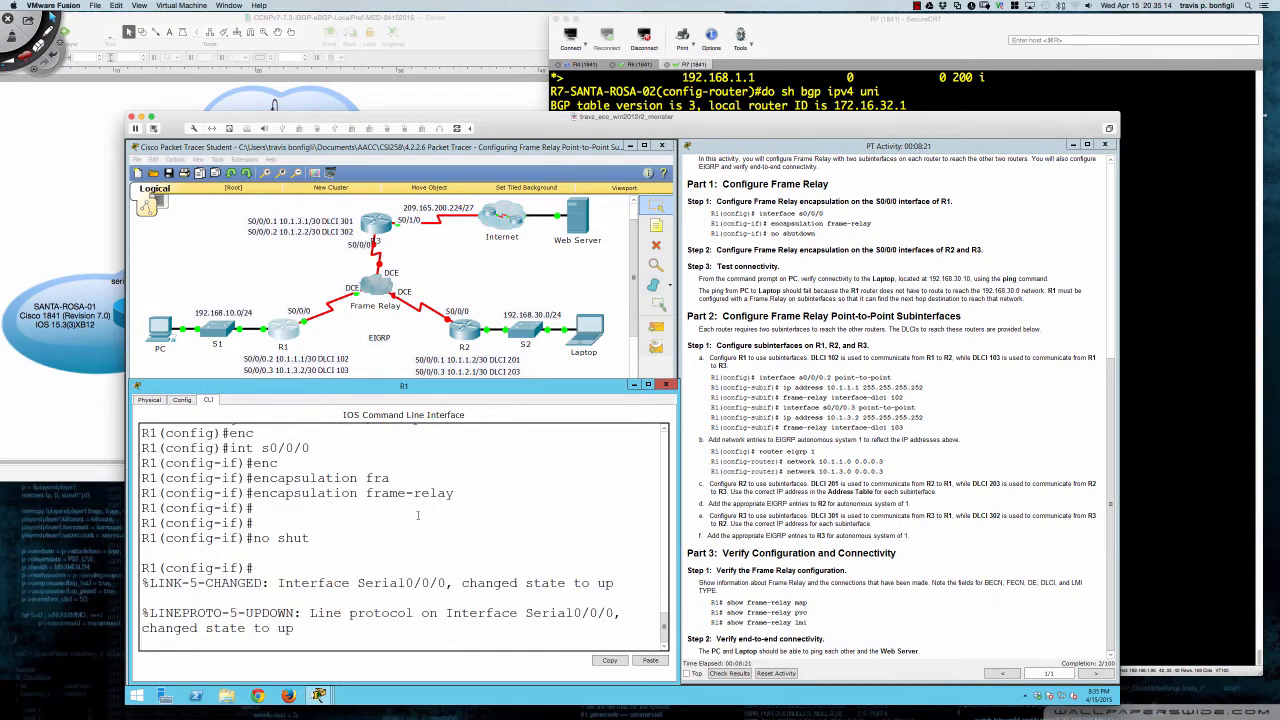
{"action": "key", "text": "Return"}
{"action": "key", "text": "Return"}
{"action": "key", "text": "Return"}
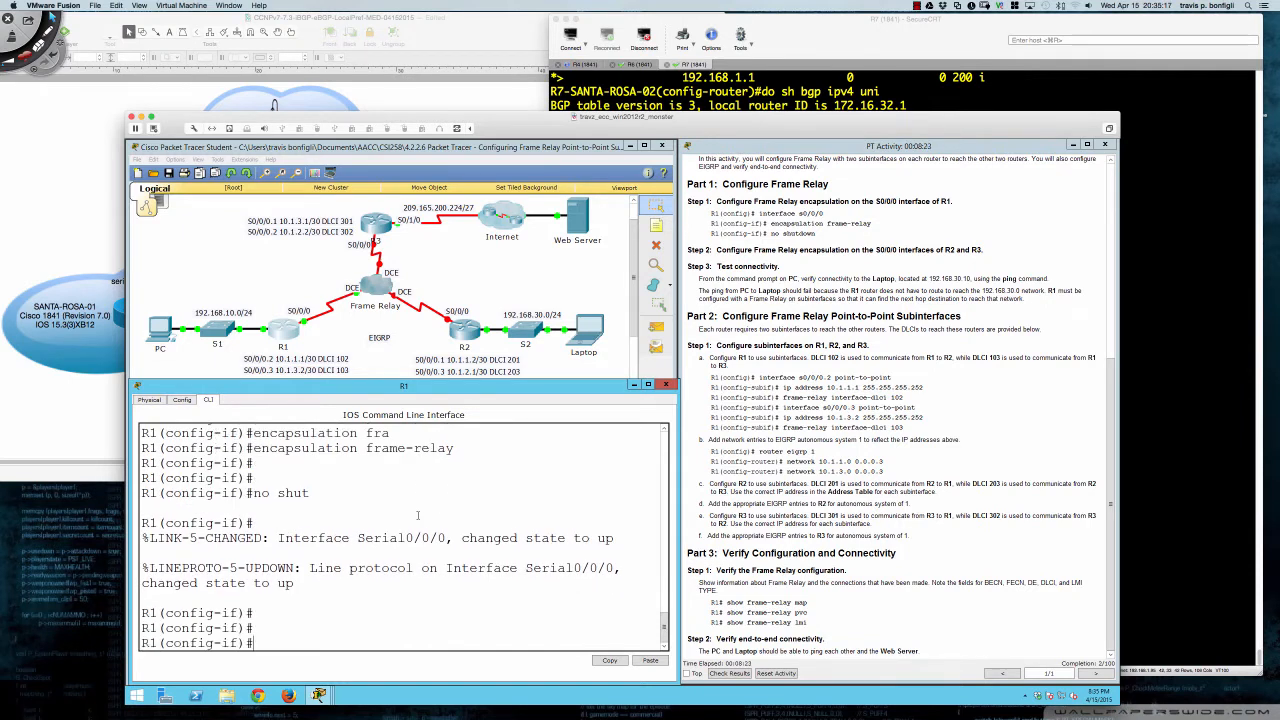
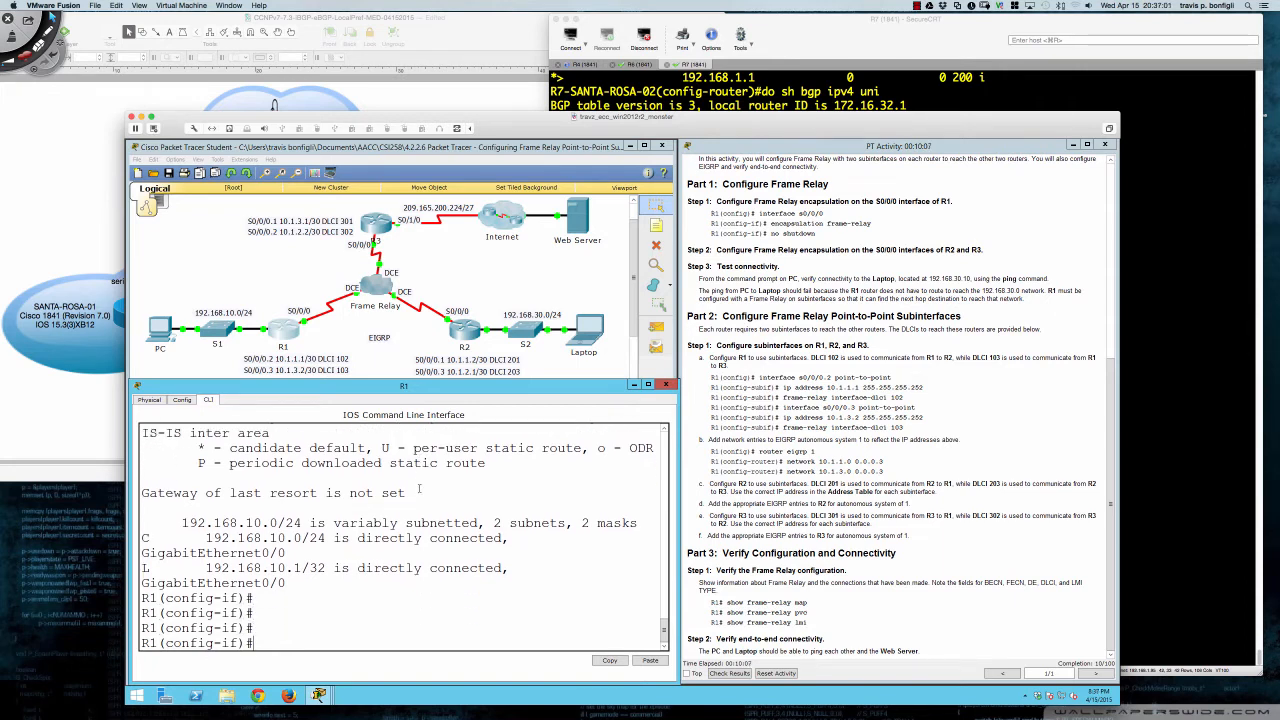
Leave R1's interface configuration and create subinterface s0/0/0.2 as point-to-point, checking the available link types with context help.
{"action": "type", "text": "exit"}
{"action": "key", "text": "Return"}
{"action": "key", "text": "Return"}
{"action": "key", "text": "Return"}
{"action": "key", "text": "Return"}
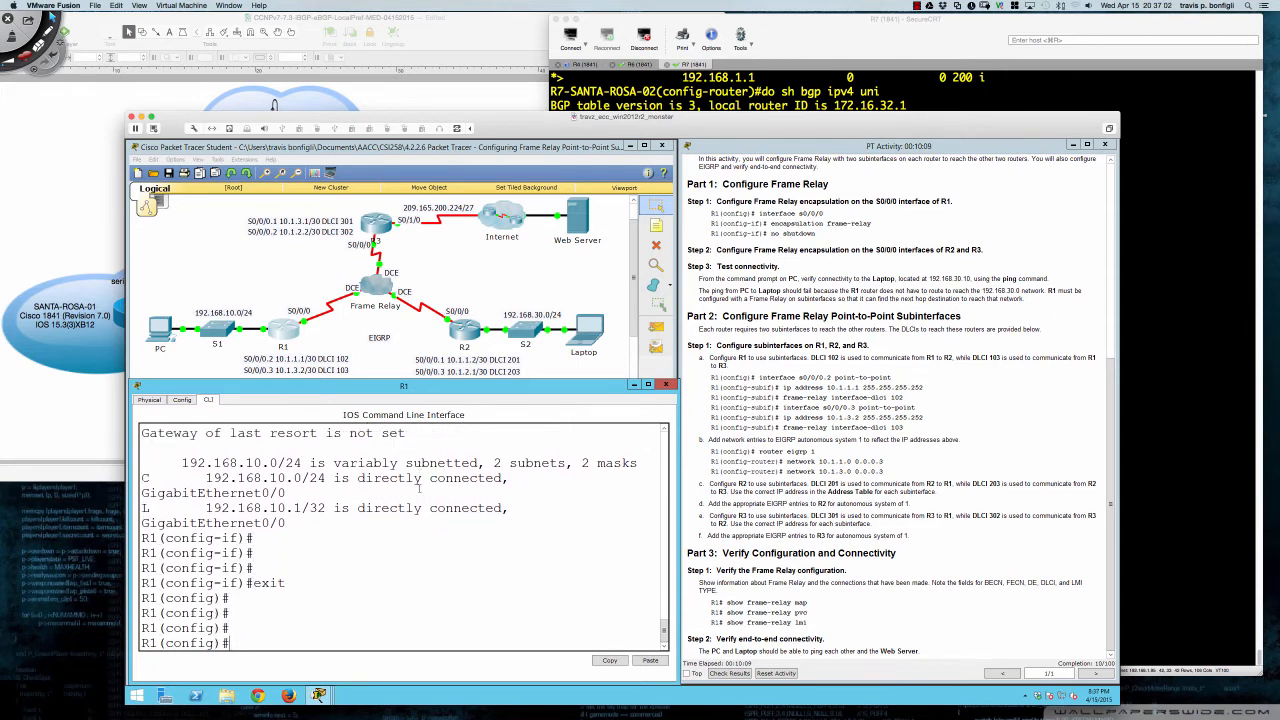
{"action": "type", "text": "int"}
{"action": "key", "text": "Tab"}
{"action": "type", "text": "s0"}
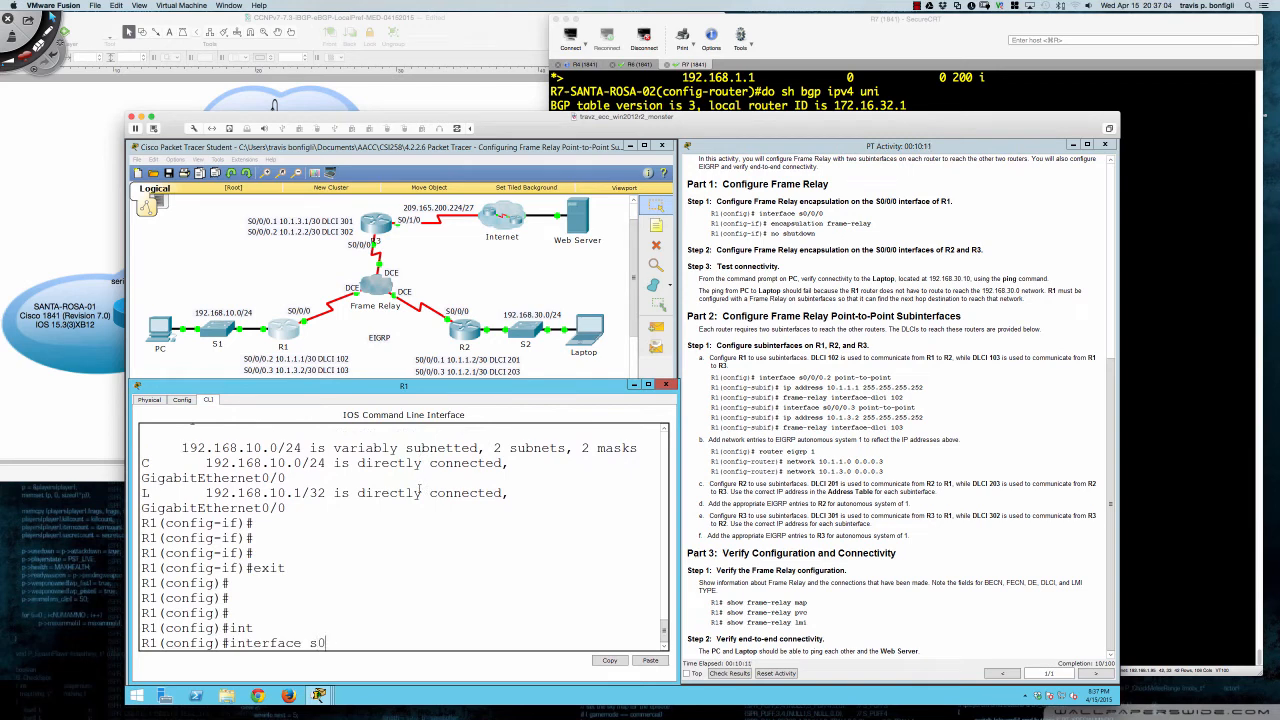
{"action": "type", "text": "/0/0.2 ?"}
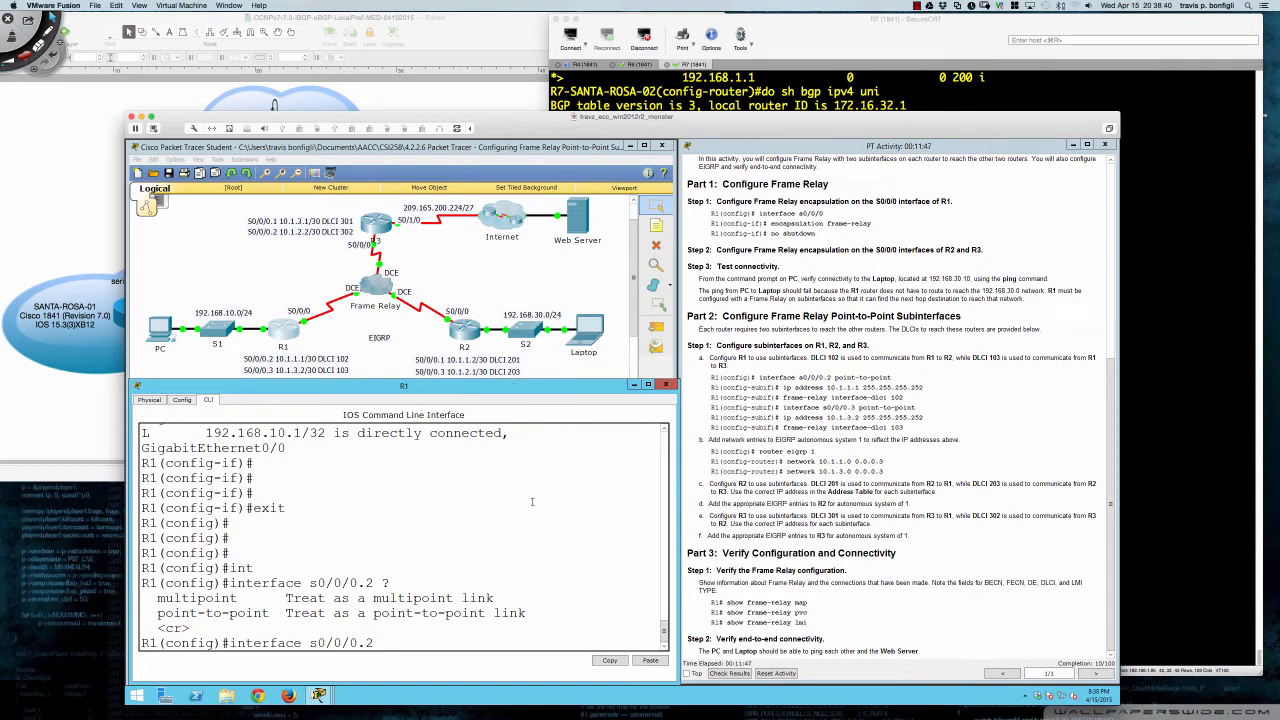
{"action": "type", "text": "po"}
{"action": "key", "text": "Tab"}
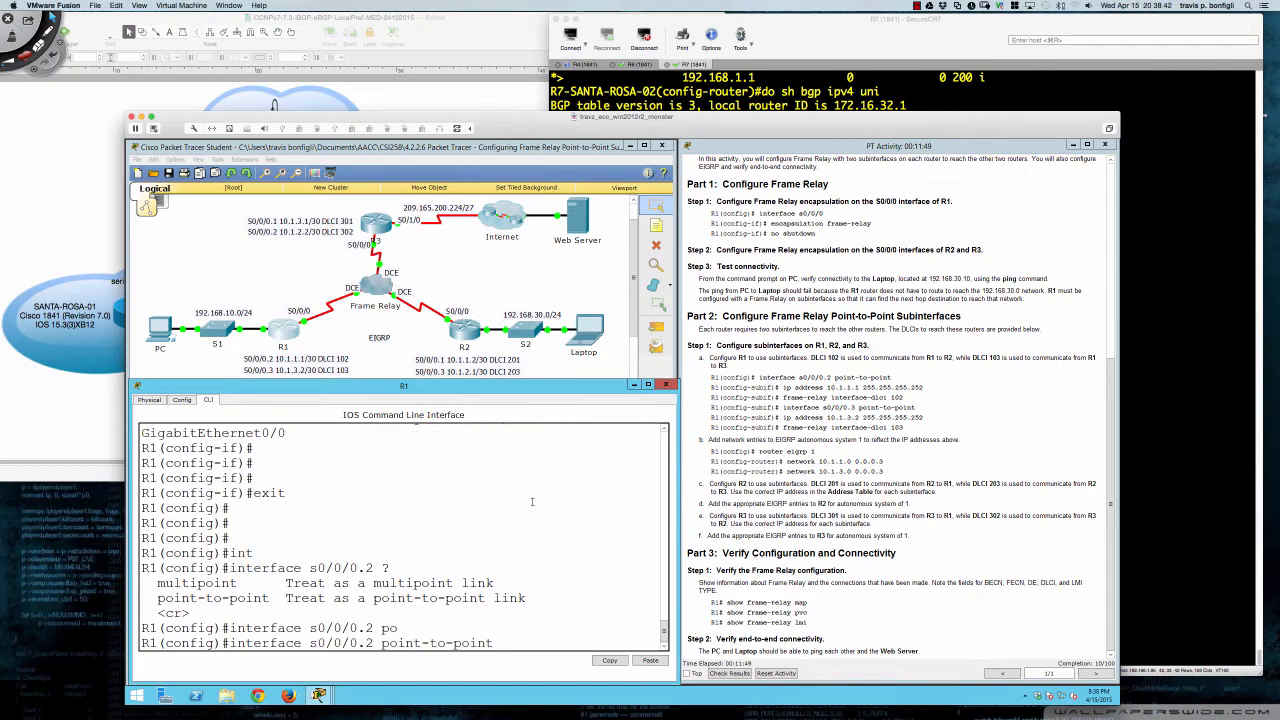
{"action": "key", "text": "Return"}
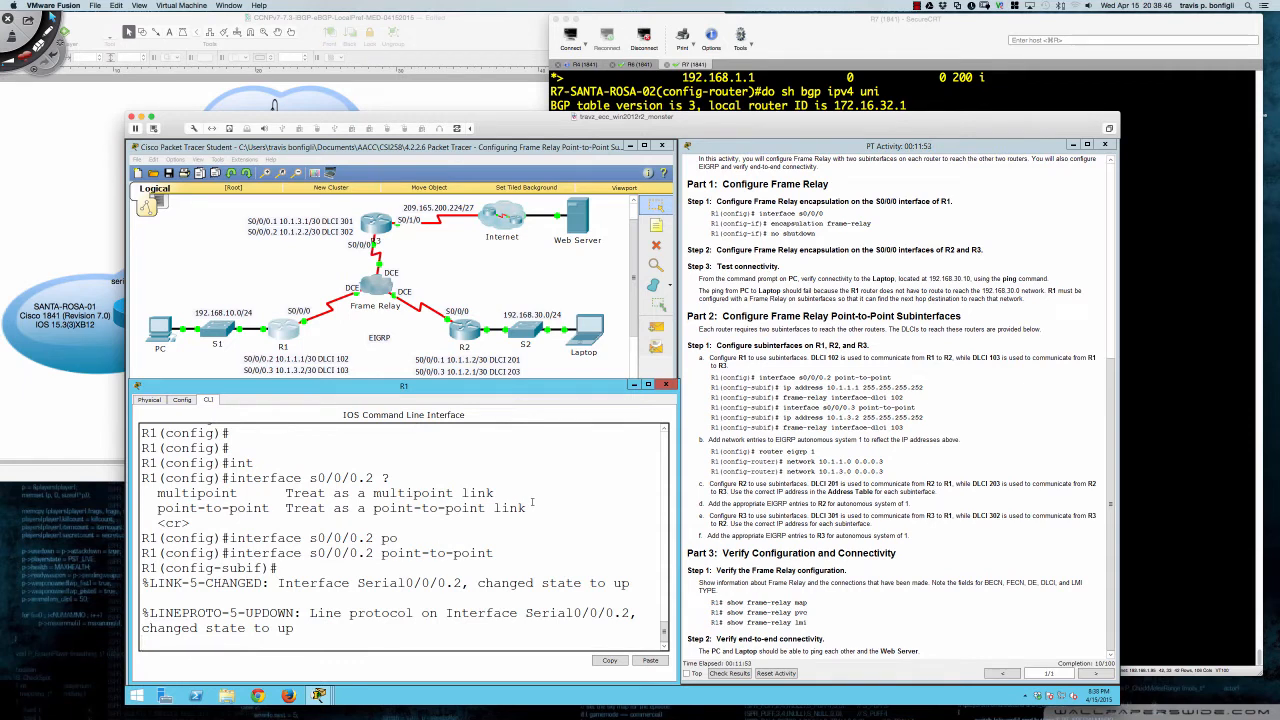
{"action": "key", "text": "Return"}
{"action": "key", "text": "Return"}
{"action": "key", "text": "Return"}
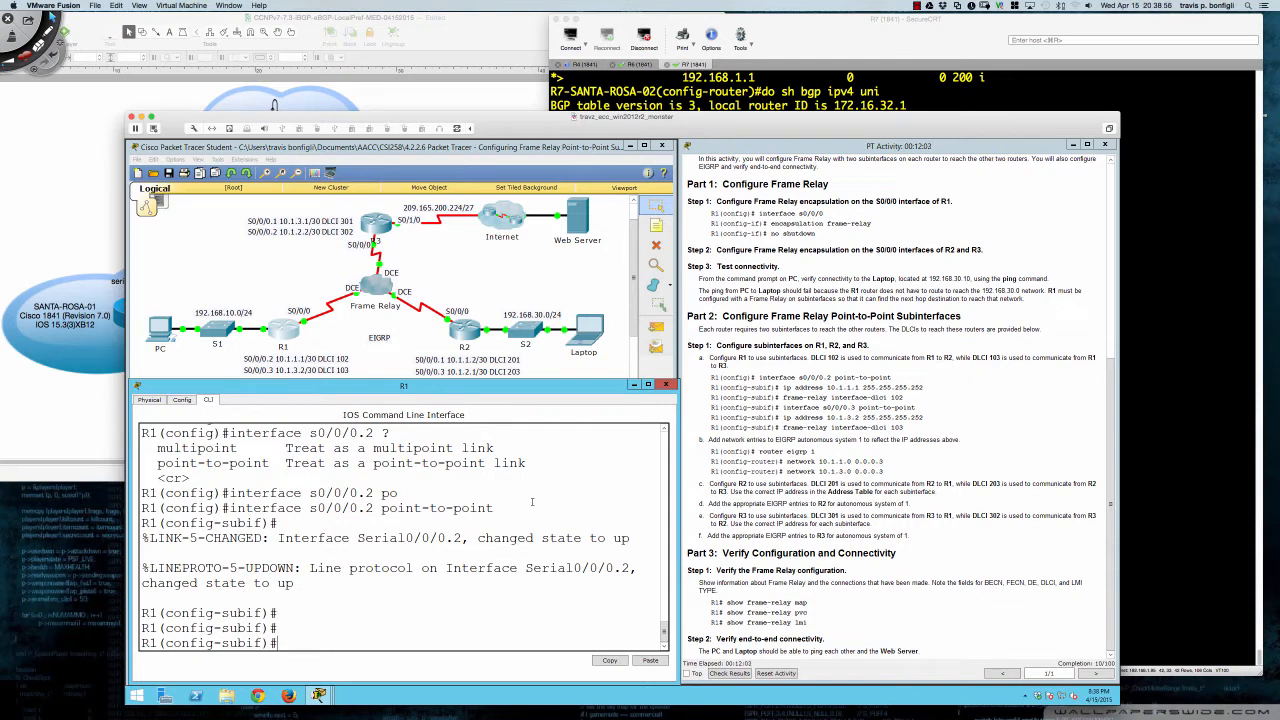
Assign DLCI 102 to subinterface s0/0/0.2 with frame-relay interface-dlci, checking the allowed range with context help.
{"action": "type", "text": "fram"}
{"action": "key", "text": "Tab"}
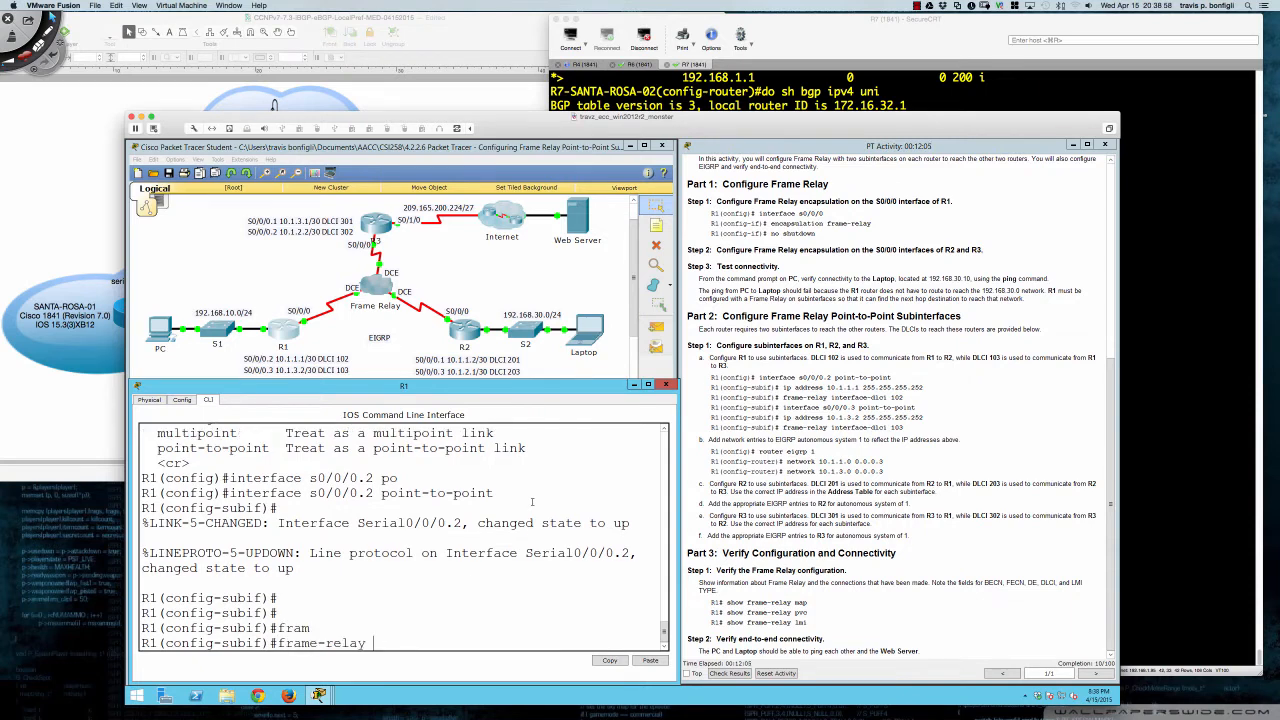
{"action": "type", "text": "int"}
{"action": "key", "text": "Tab"}
{"action": "type", "text": "?"}
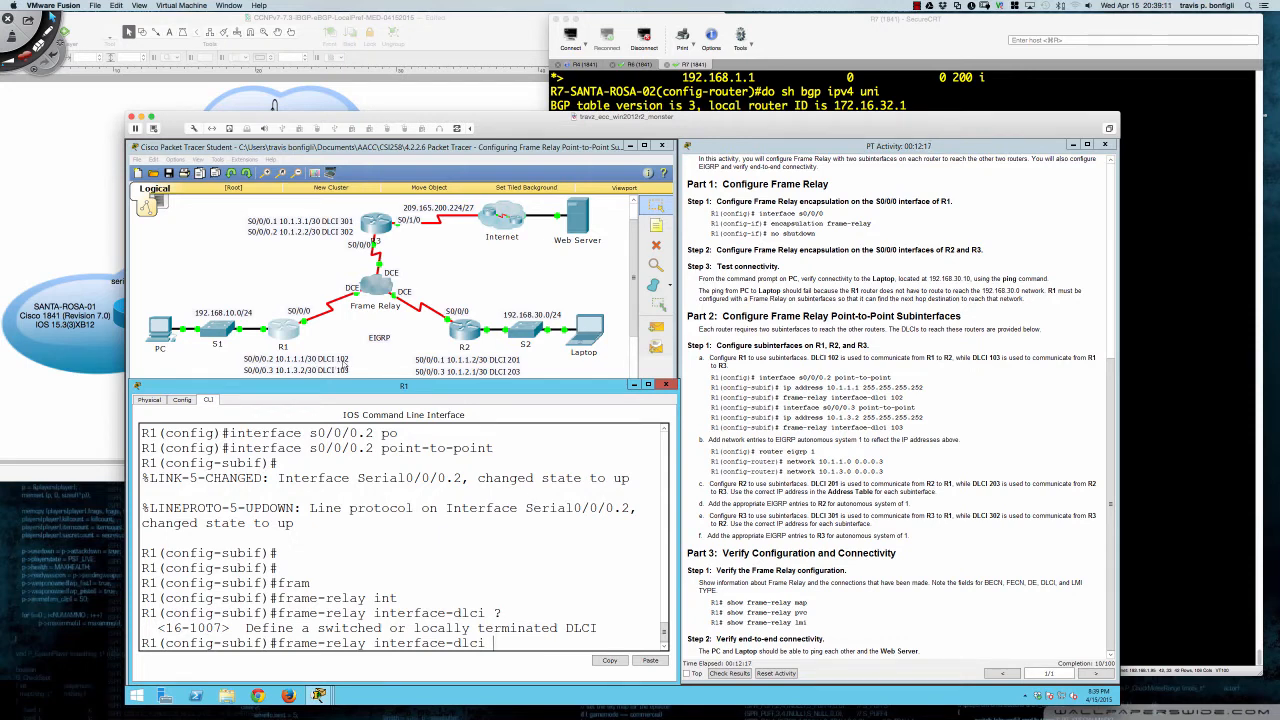
{"action": "type", "text": "102"}
{"action": "key", "text": "Return"}
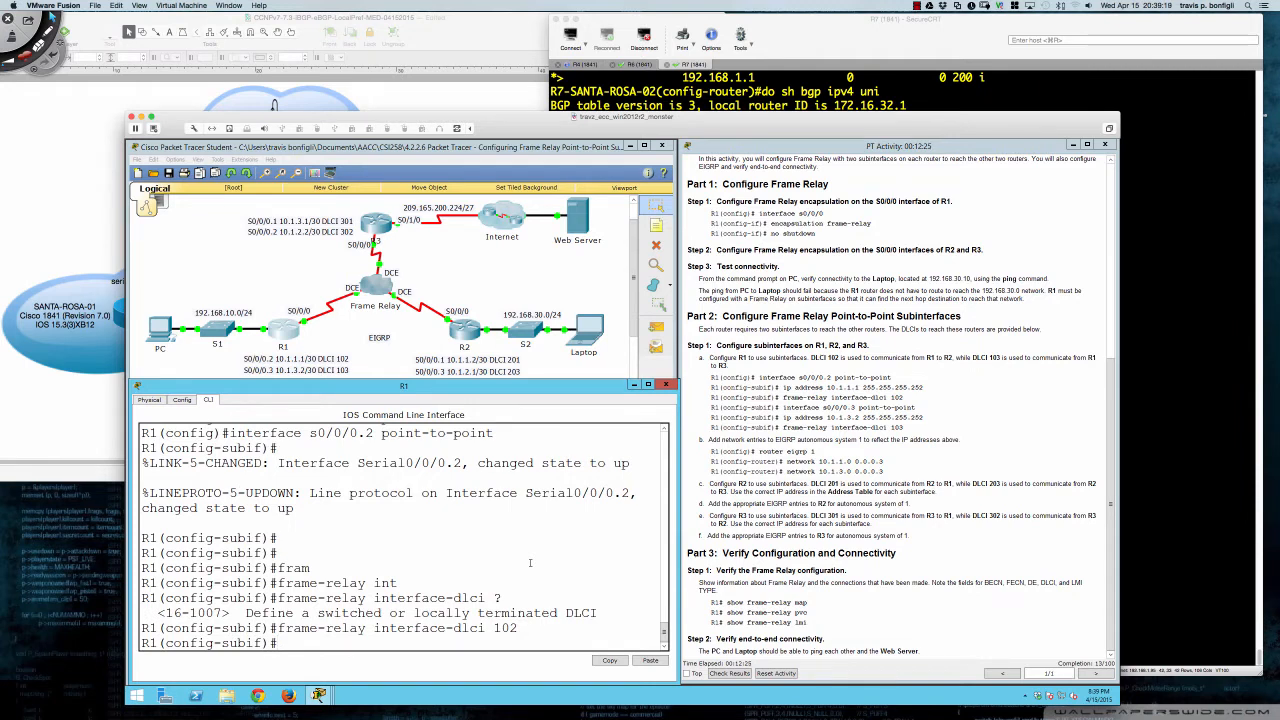
{"action": "key", "text": "Return"}
{"action": "key", "text": "Return"}
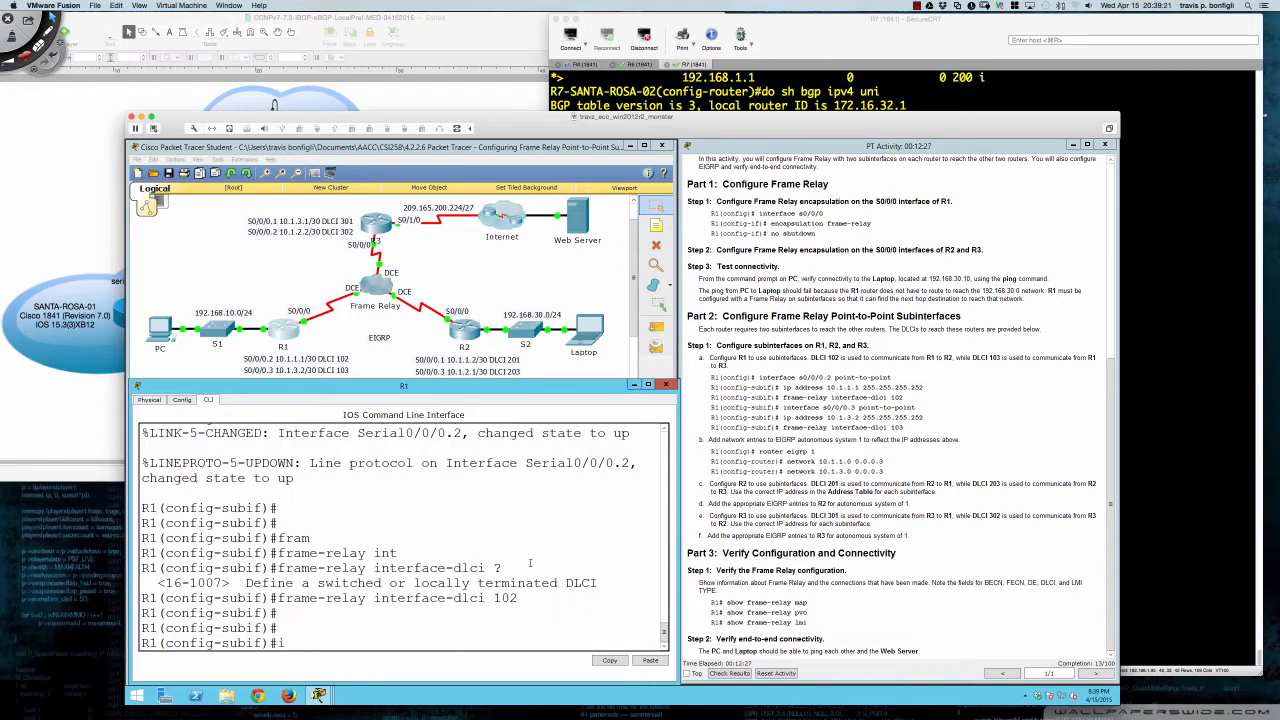
Exit subinterface s0/0/0.2 and create subinterface s0/0/0.3 on R1 as point-to-point.
{"action": "type", "text": "exit"}
{"action": "key", "text": "Return"}
{"action": "type", "text": "int"}
{"action": "key", "text": "Tab"}
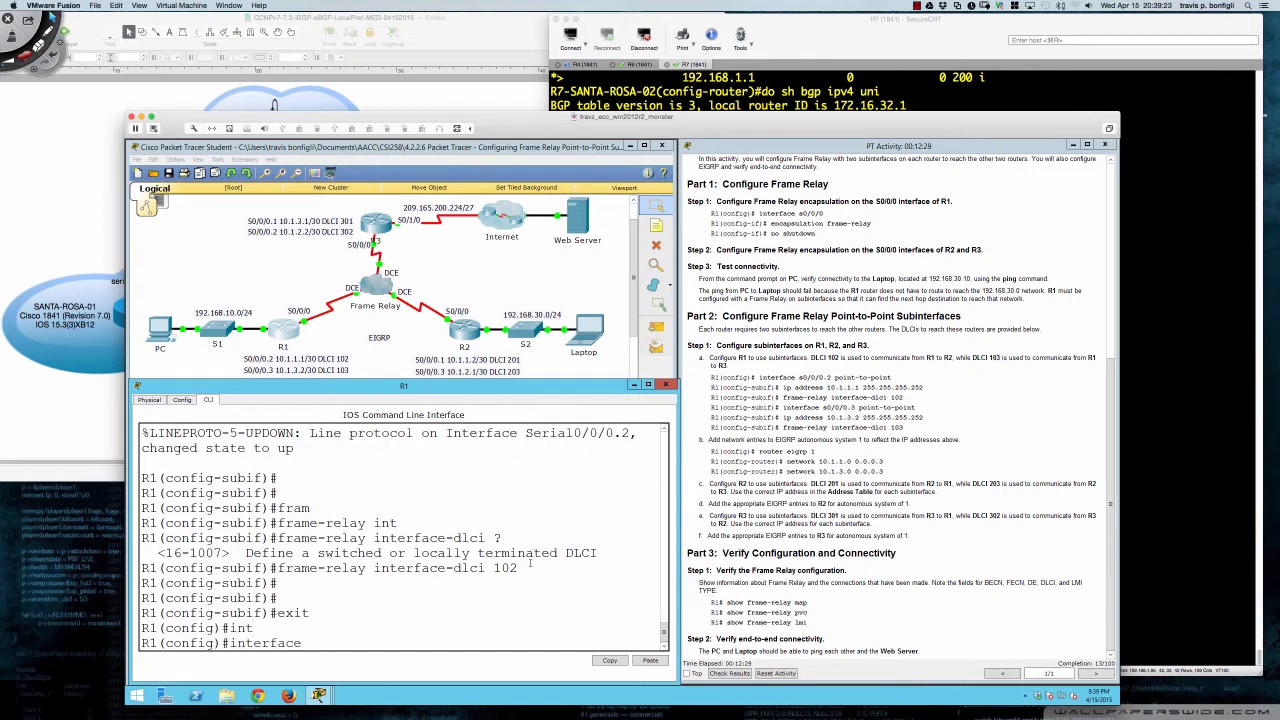
{"action": "type", "text": "s0/0/0.3"}
{"action": "key", "text": "Return"}
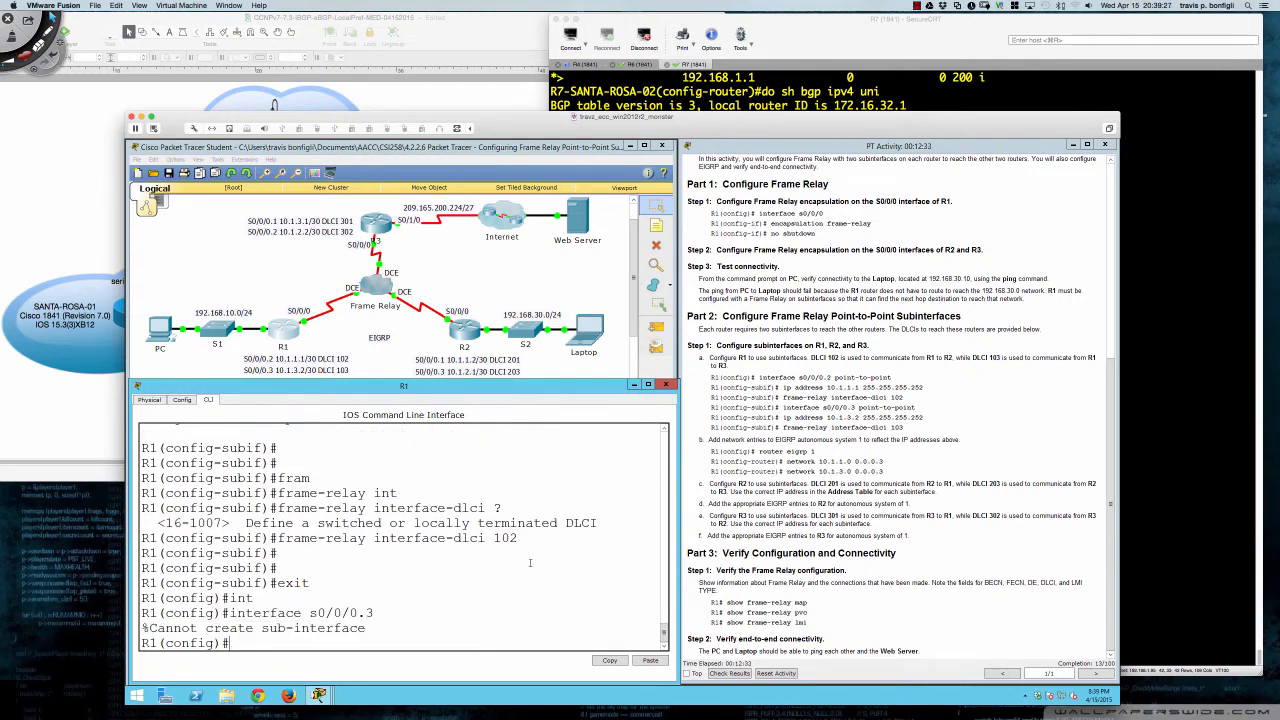
{"action": "key", "text": "Up"}
{"action": "type", "text": "po"}
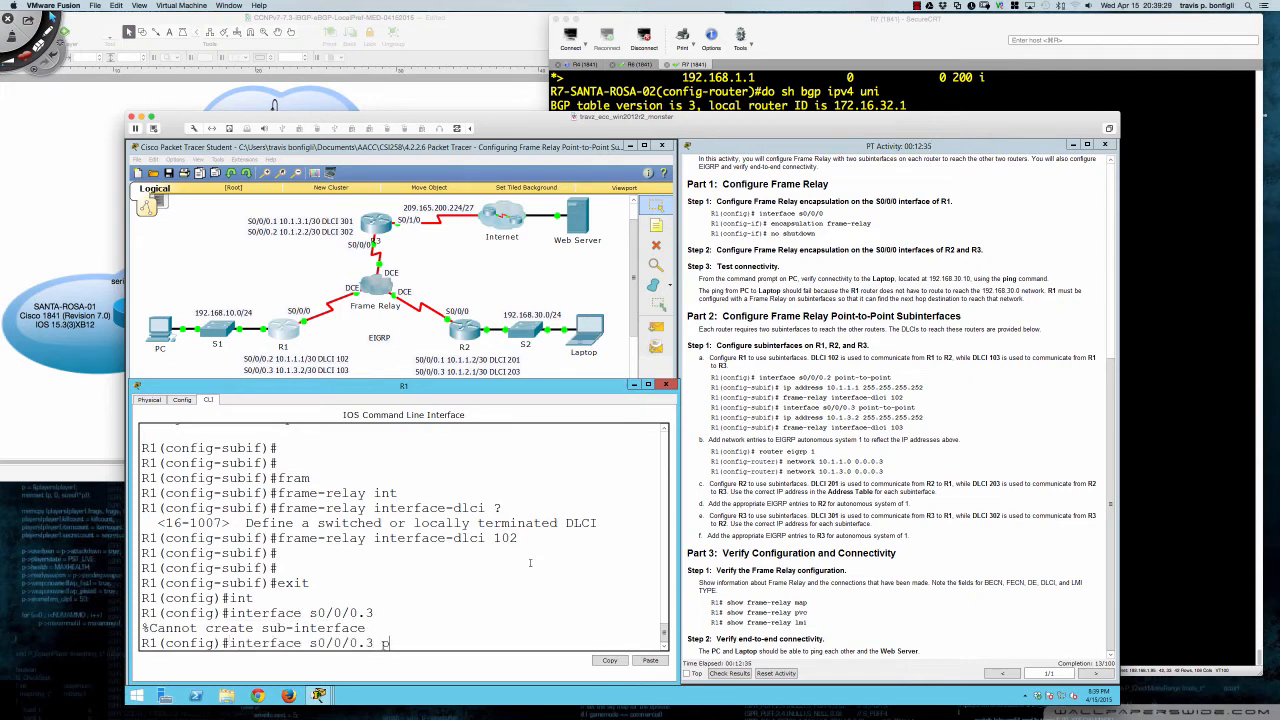
{"action": "key", "text": "Tab"}
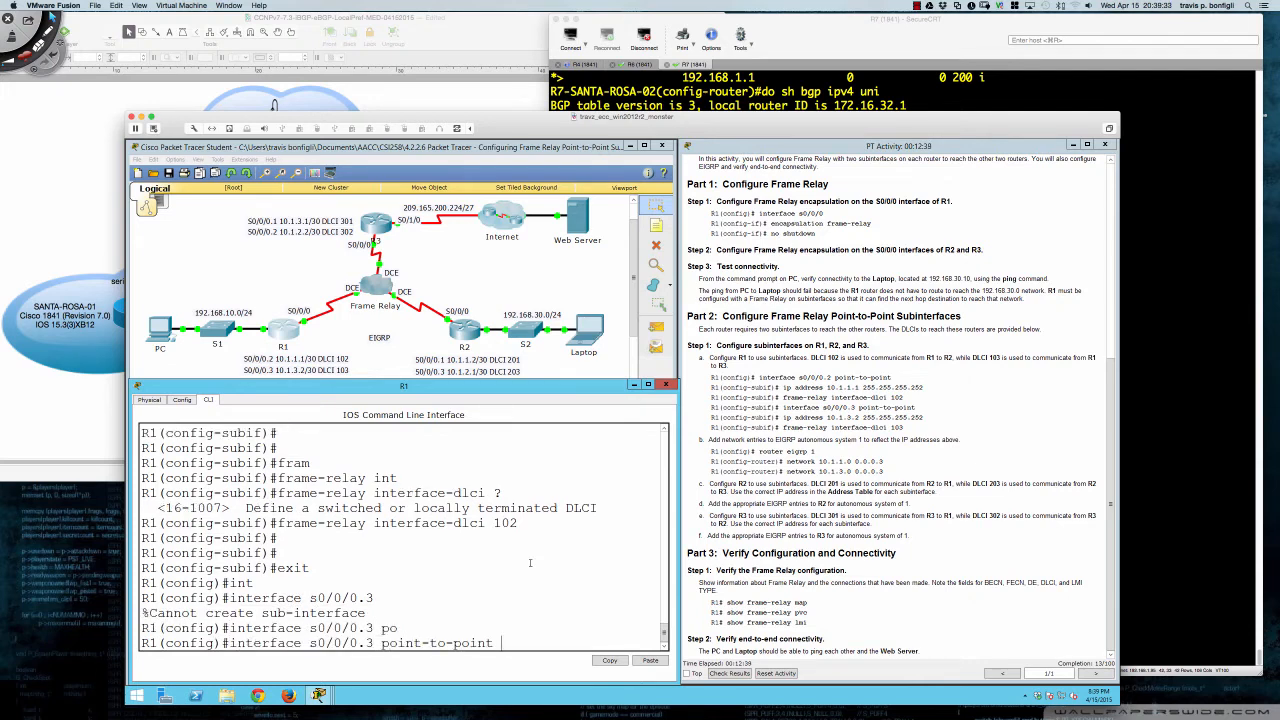
{"action": "key", "text": "Return"}
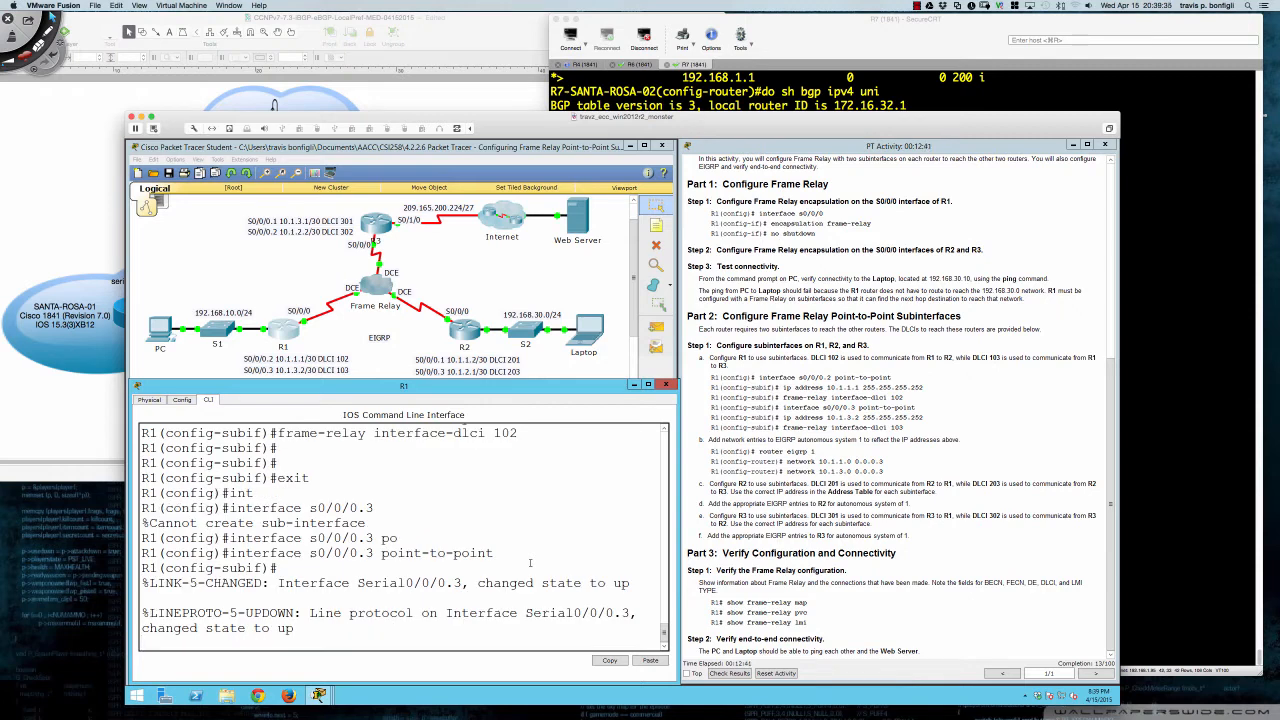
{"action": "key", "text": "Return"}
{"action": "key", "text": "Return"}
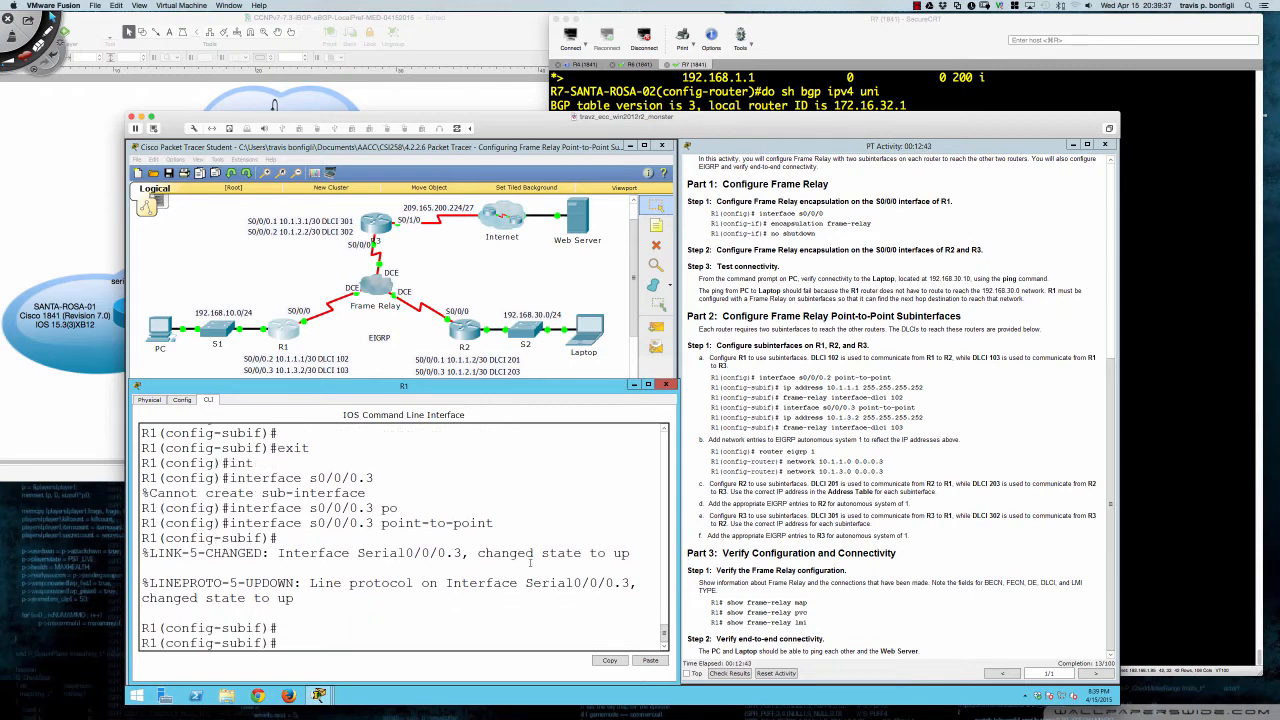
Assign IP address 10.1.3.2 with mask 255.255.255.252 to subinterface s0/0/0.3, reviewing the earlier console commands before committing.
{"action": "type", "text": "ip add"}
{"action": "key", "text": "Tab"}
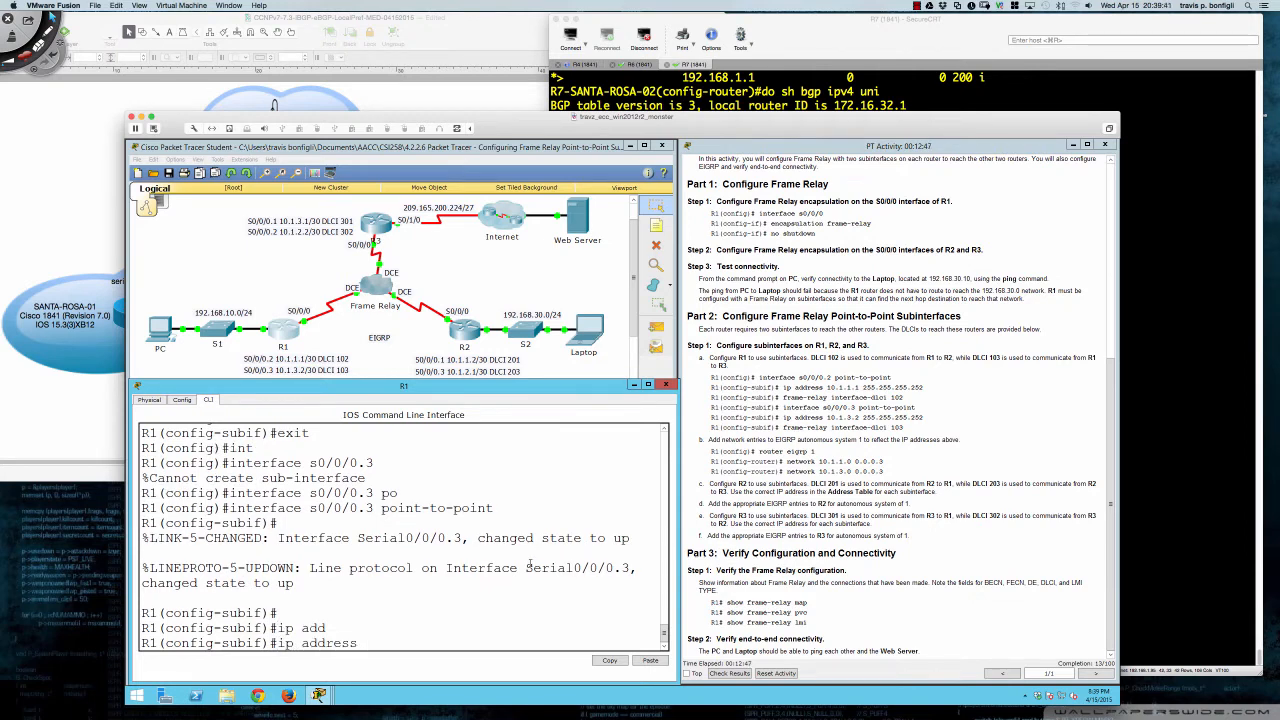
{"action": "type", "text": "10.1.3.2 255.255.255.252"}
{"action": "scroll", "coordinate": [472, 546], "scroll_direction": "up", "scroll_amount": 4}
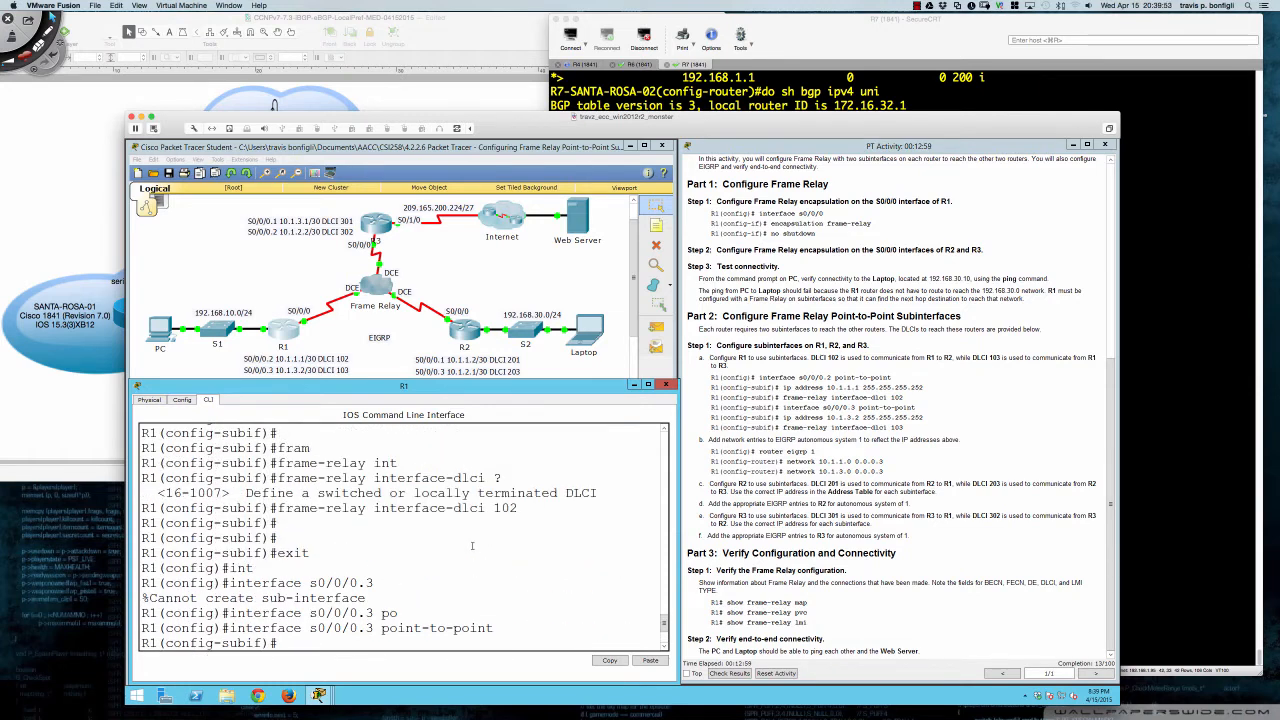
{"action": "scroll", "coordinate": [472, 545], "scroll_direction": "up", "scroll_amount": 6}
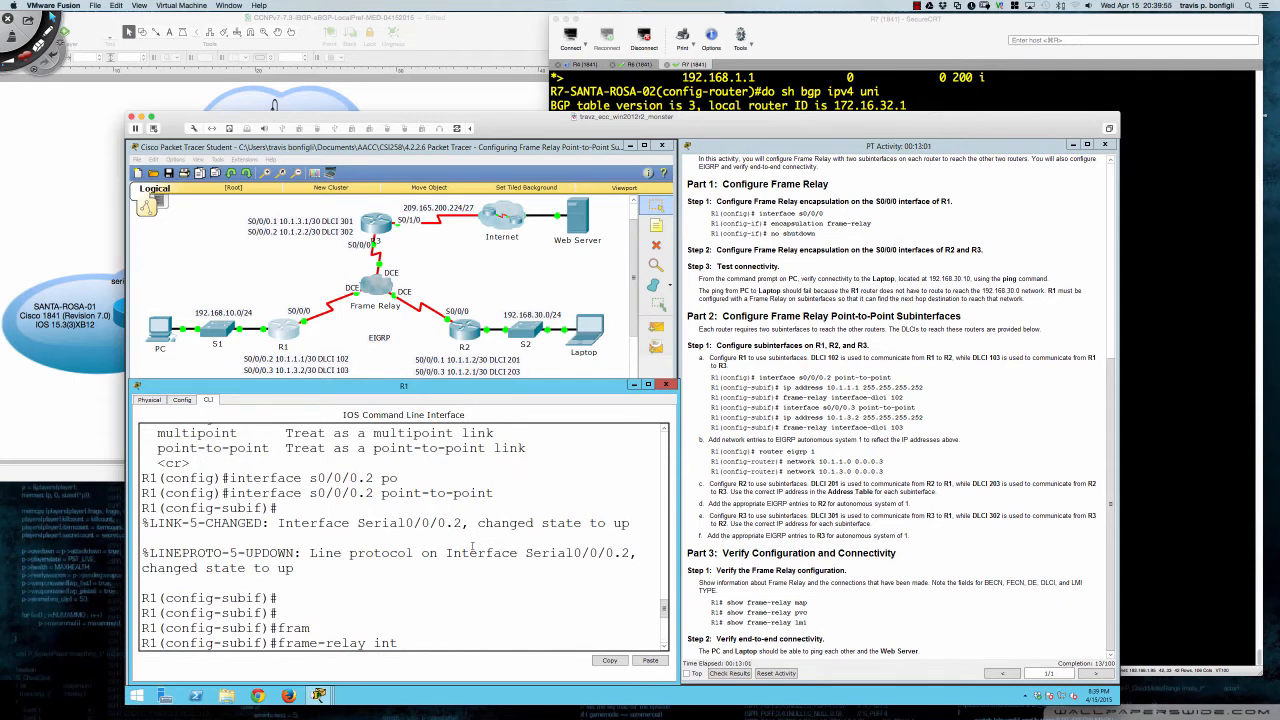
{"action": "scroll", "coordinate": [472, 546], "scroll_direction": "down", "scroll_amount": 10}
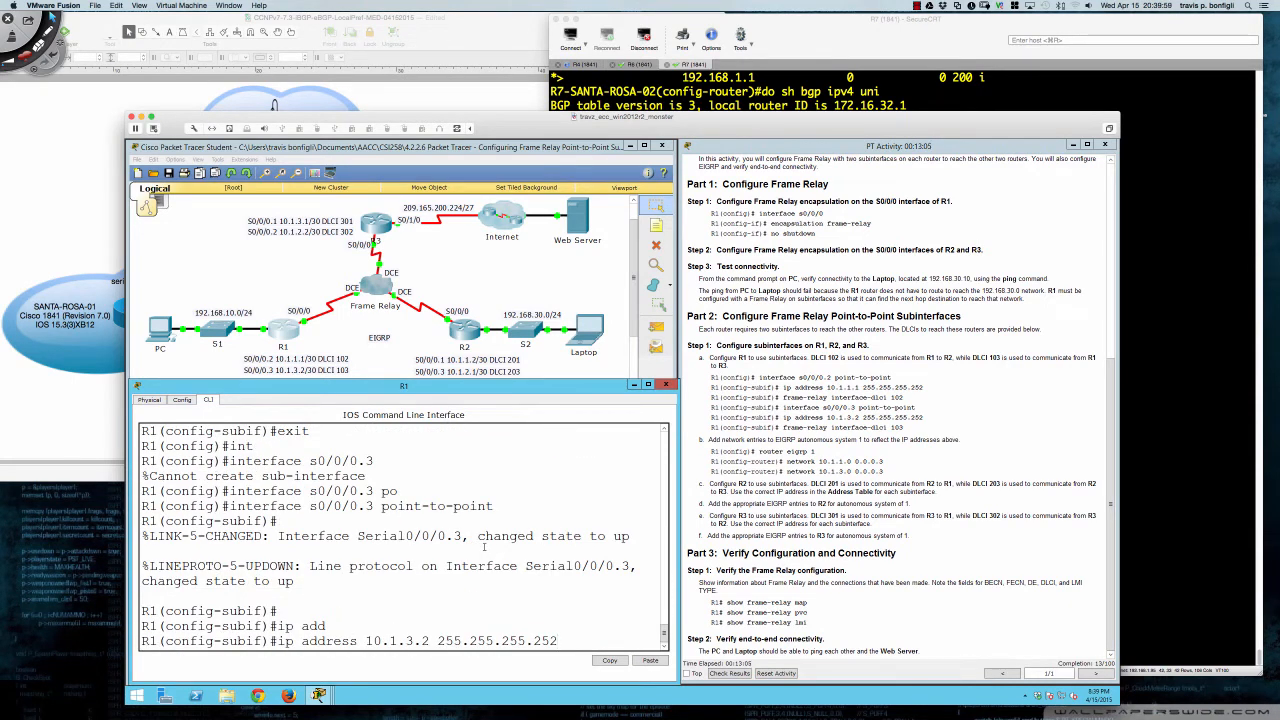
{"action": "key", "text": "Return"}
Assign DLCI 103 to subinterface s0/0/0.3 with frame-relay interface-dlci.
{"action": "type", "text": "fram"}
{"action": "key", "text": "Tab"}
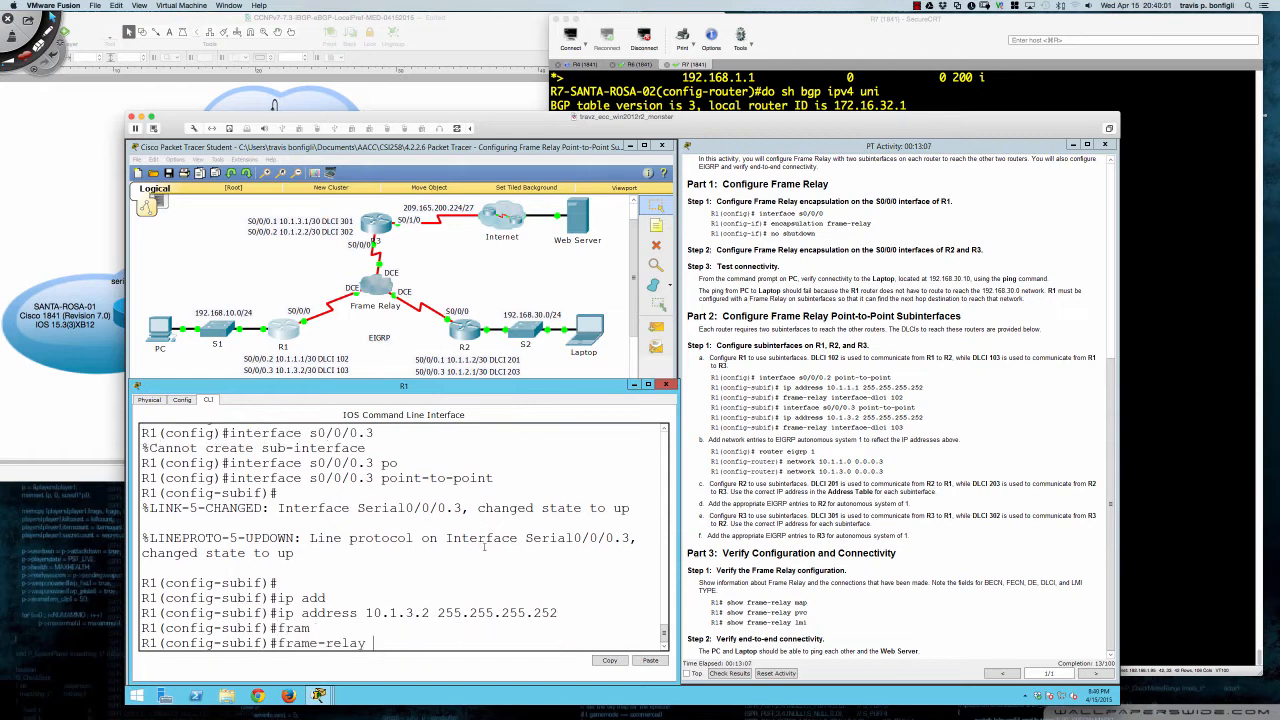
{"action": "type", "text": "int"}
{"action": "key", "text": "Tab"}
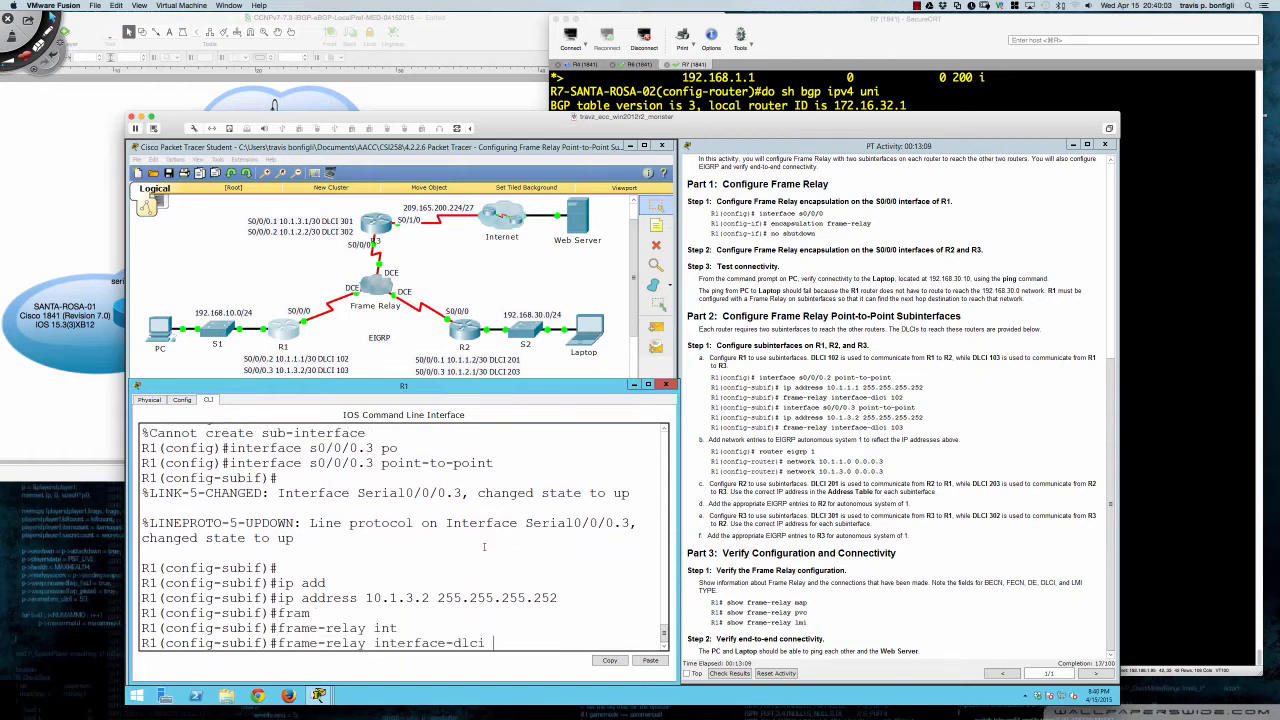
{"action": "type", "text": "103"}
{"action": "key", "text": "Return"}
Display R1's running configuration with do sh run and examine the serial subinterface settings.
{"action": "type", "text": "do sh run"}
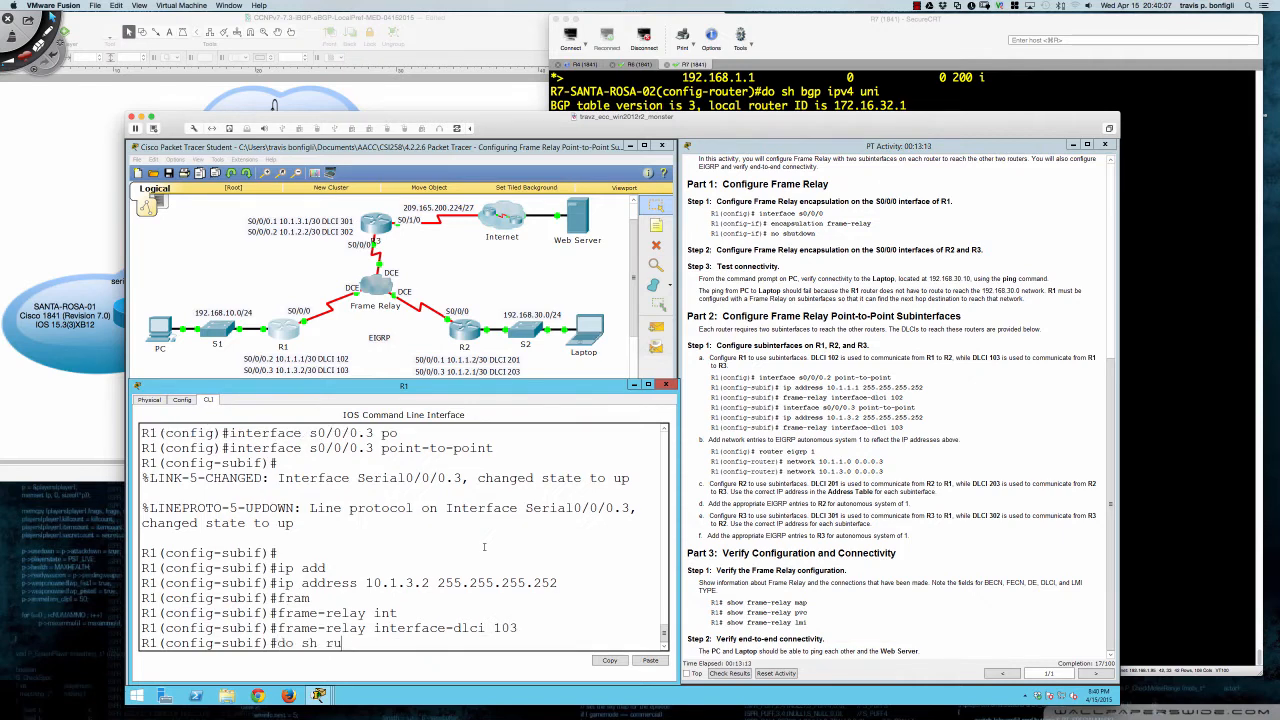
{"action": "key", "text": "Return"}
{"action": "key", "text": "space"}
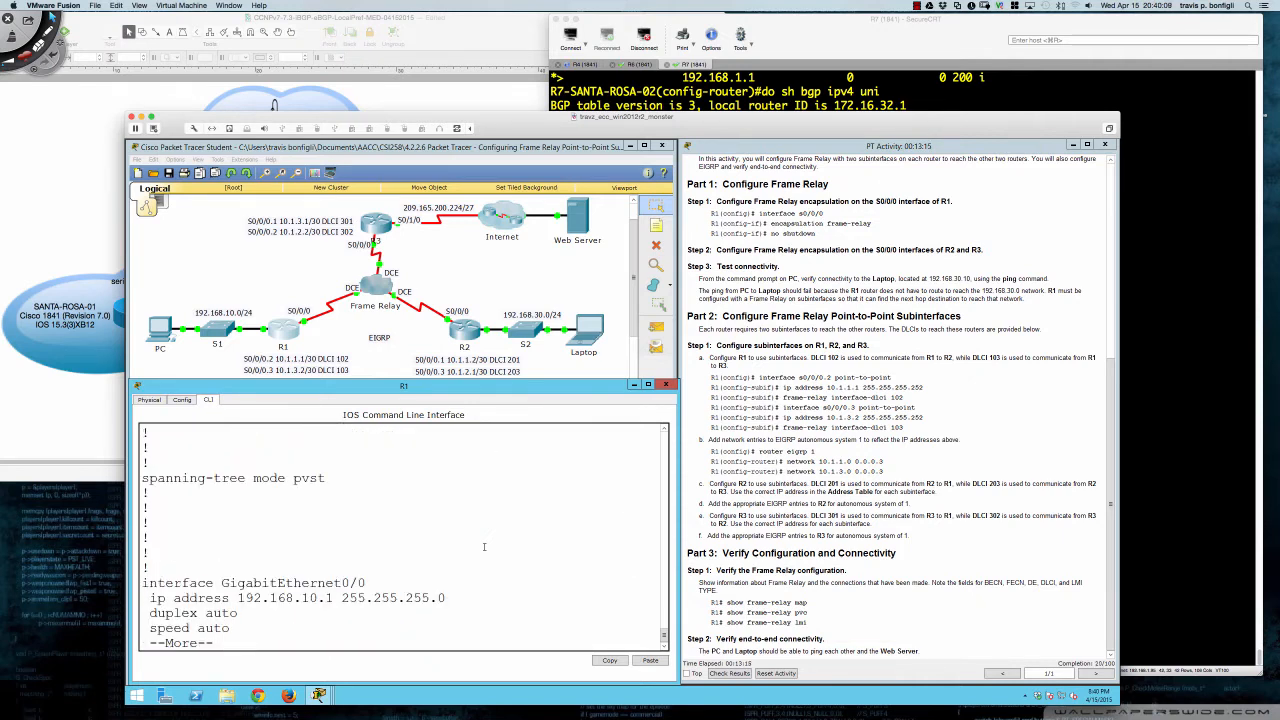
{"action": "key", "text": "space"}
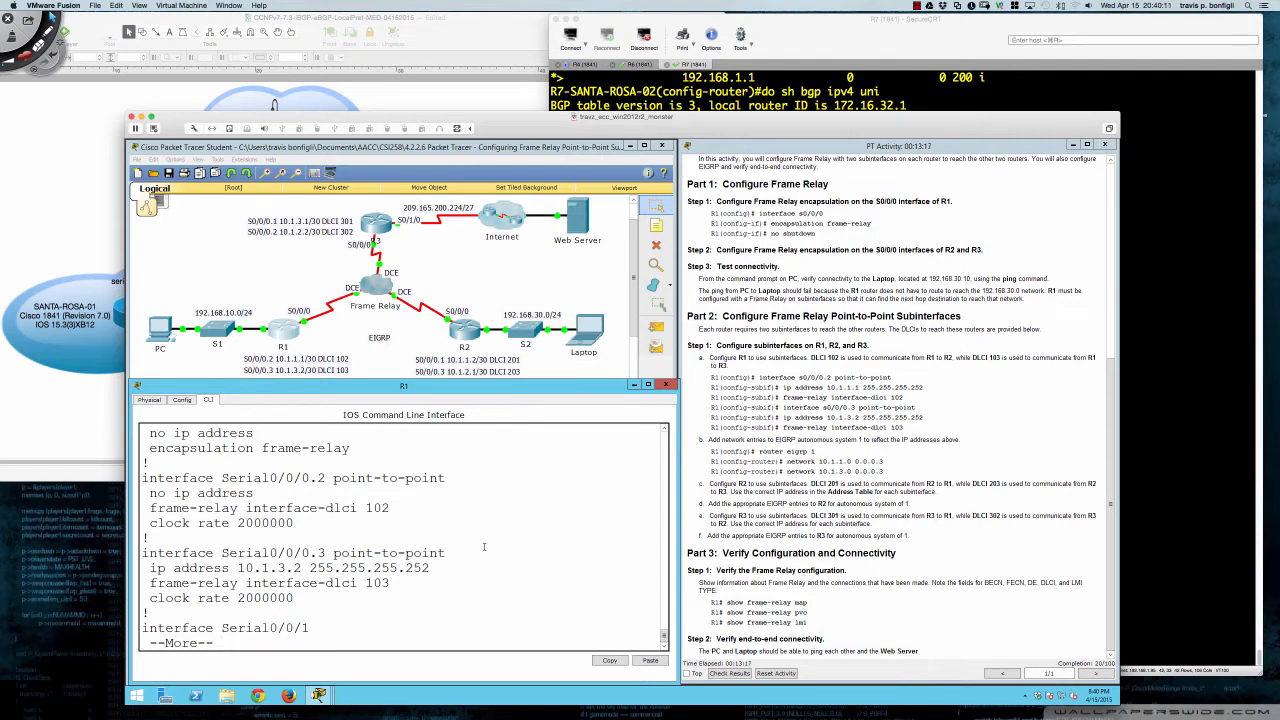
{"action": "type", "text": "q"}
Assign IP address 10.1.1.1 with mask 255.255.255.252 to subinterface s0/0/0.2 on R1.
{"action": "type", "text": "int s0/0/"}
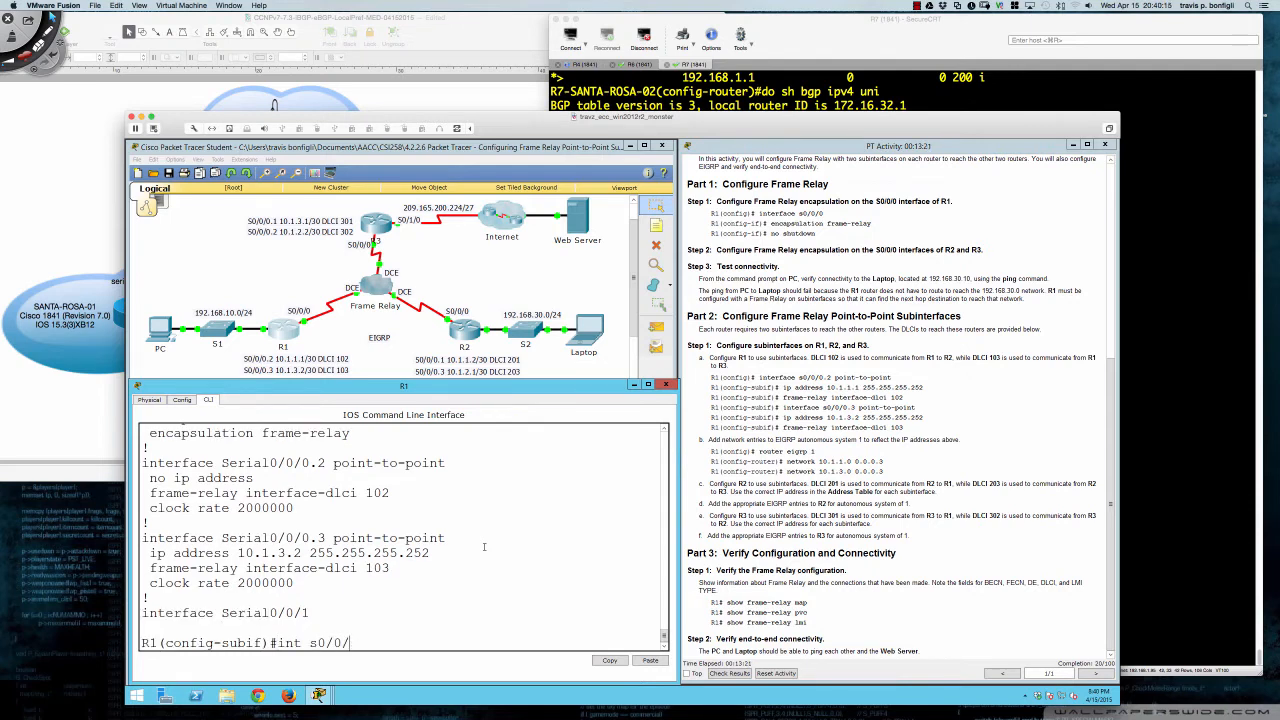
{"action": "type", "text": "0.2"}
{"action": "key", "text": "Return"}
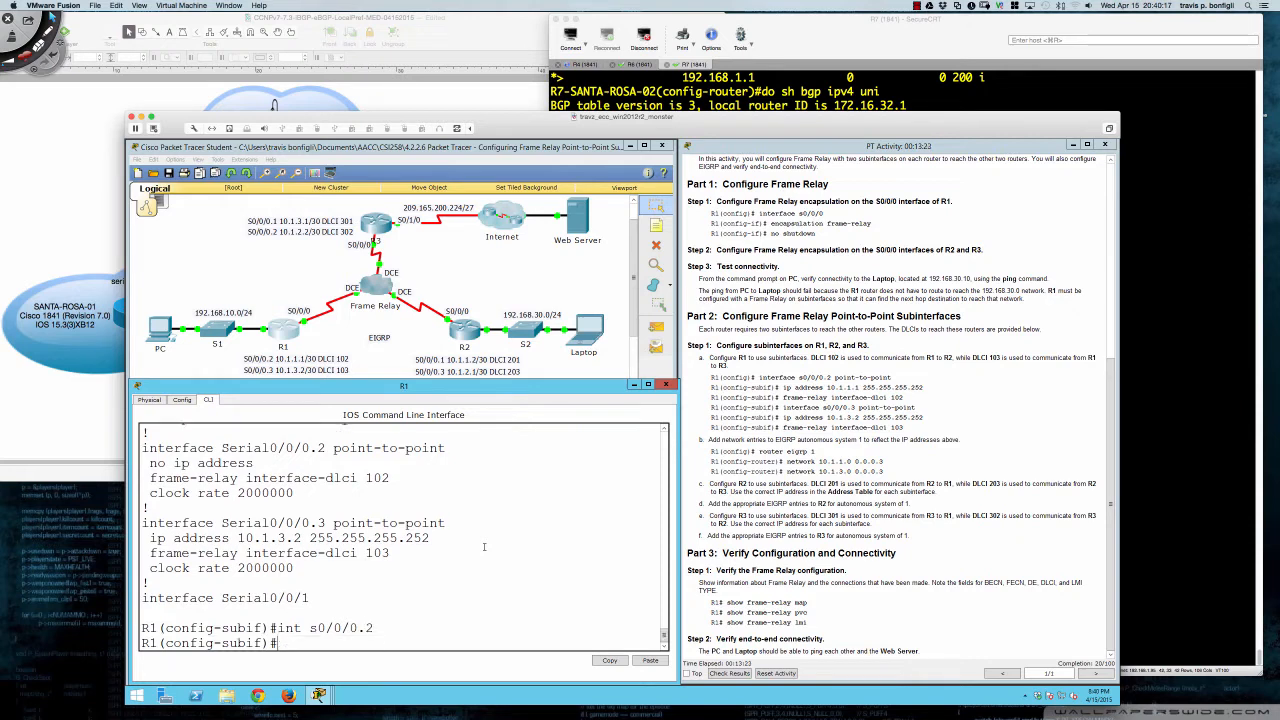
{"action": "type", "text": "ip add"}
{"action": "type", "text": "10.1.1.1 255.255.255.252"}
{"action": "key", "text": "Return"}
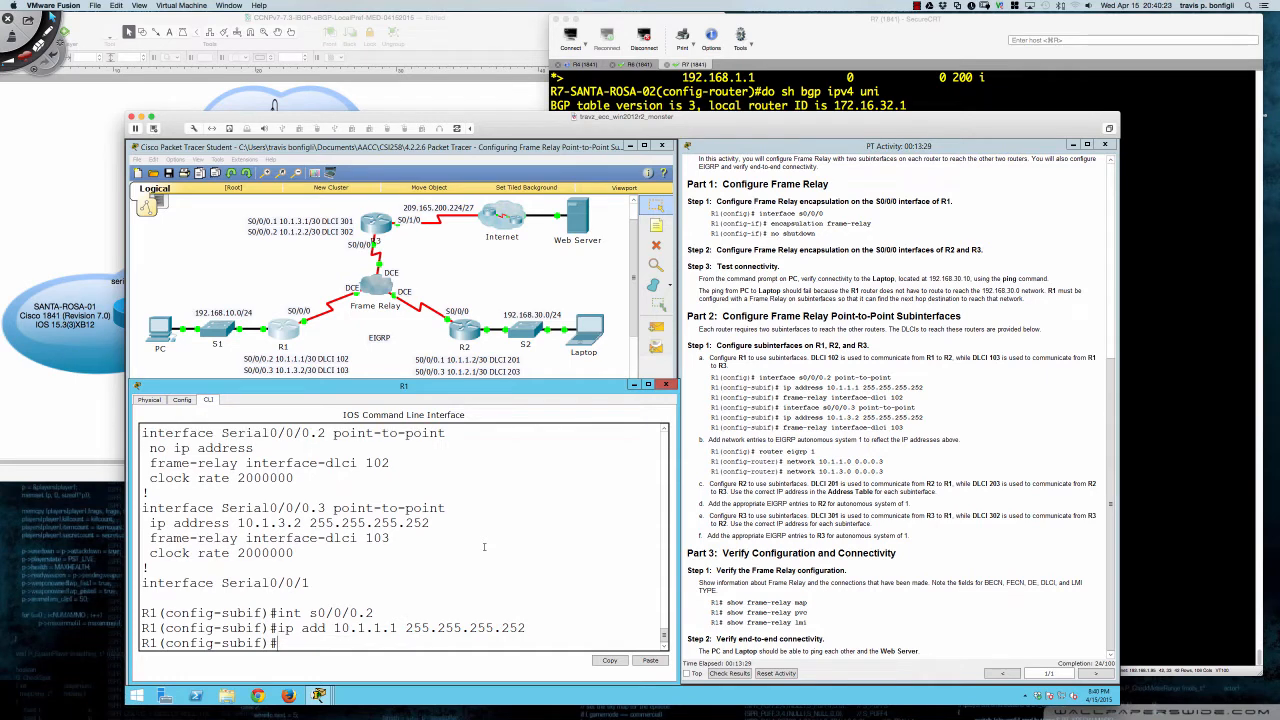
{"action": "key", "text": "Return"}
{"action": "key", "text": "Return"}
{"action": "key", "text": "Return"}
{"action": "key", "text": "Return"}
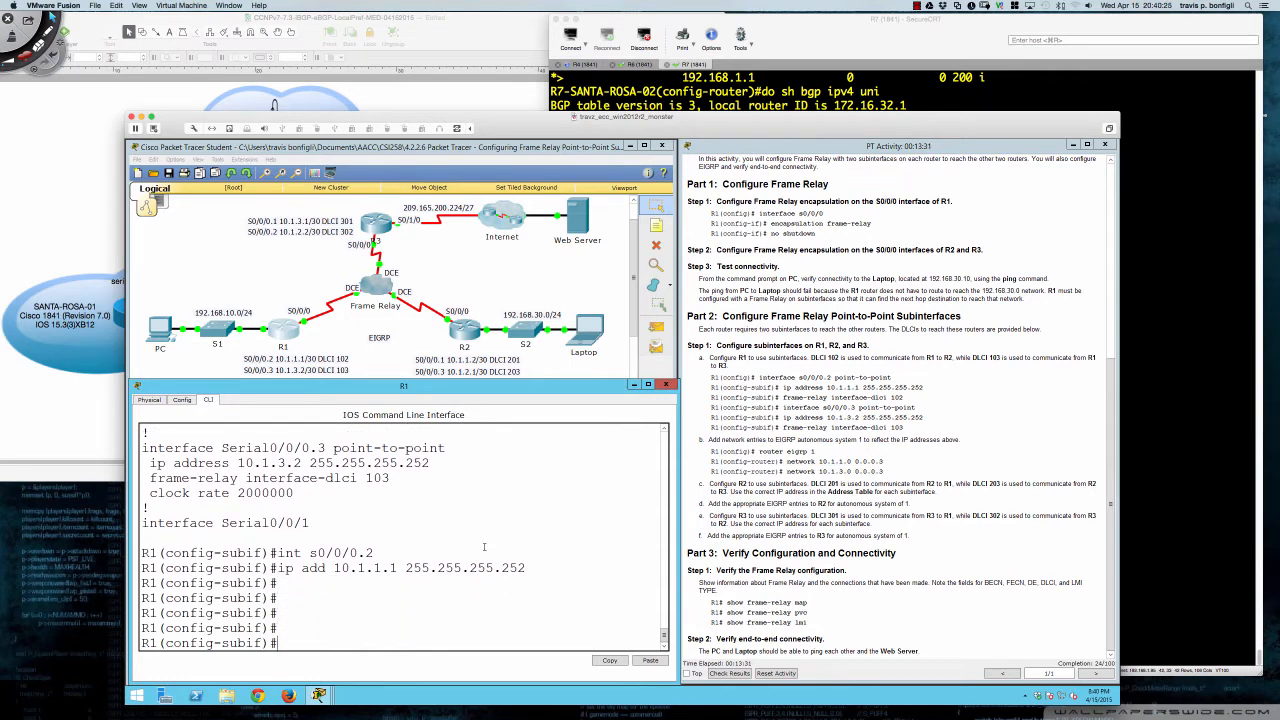
Leave configuration mode on R1 and save the configuration with wri mem.
{"action": "type", "text": "end"}
{"action": "key", "text": "Return"}
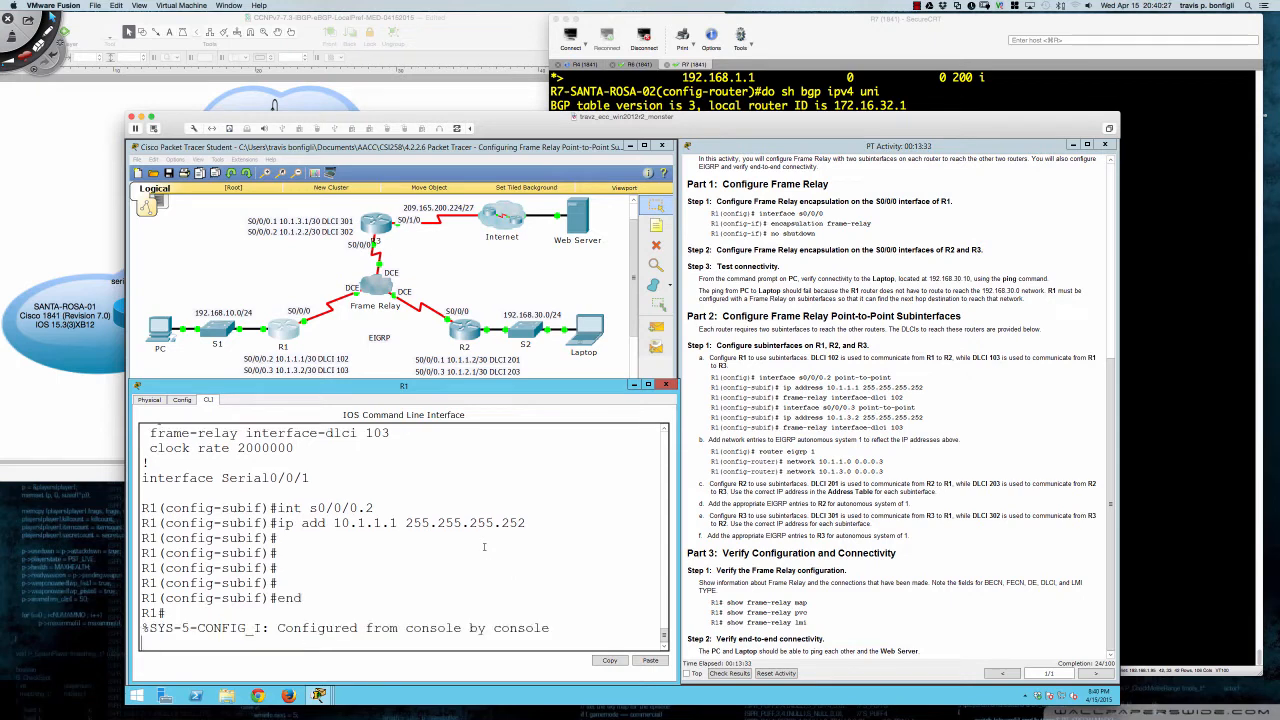
{"action": "key", "text": "Return"}
{"action": "key", "text": "Return"}
{"action": "type", "text": "wri mem"}
{"action": "key", "text": "Return"}
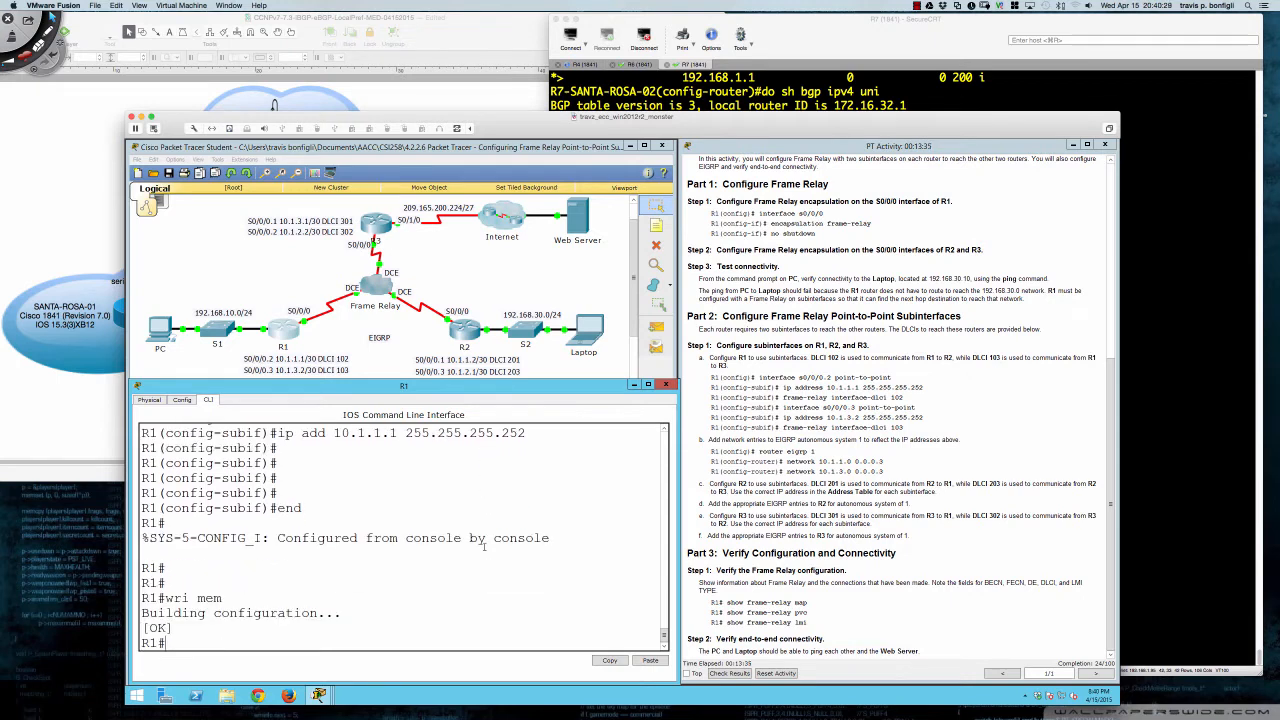
{"action": "key", "text": "Return"}
{"action": "key", "text": "Return"}
{"action": "key", "text": "Return"}
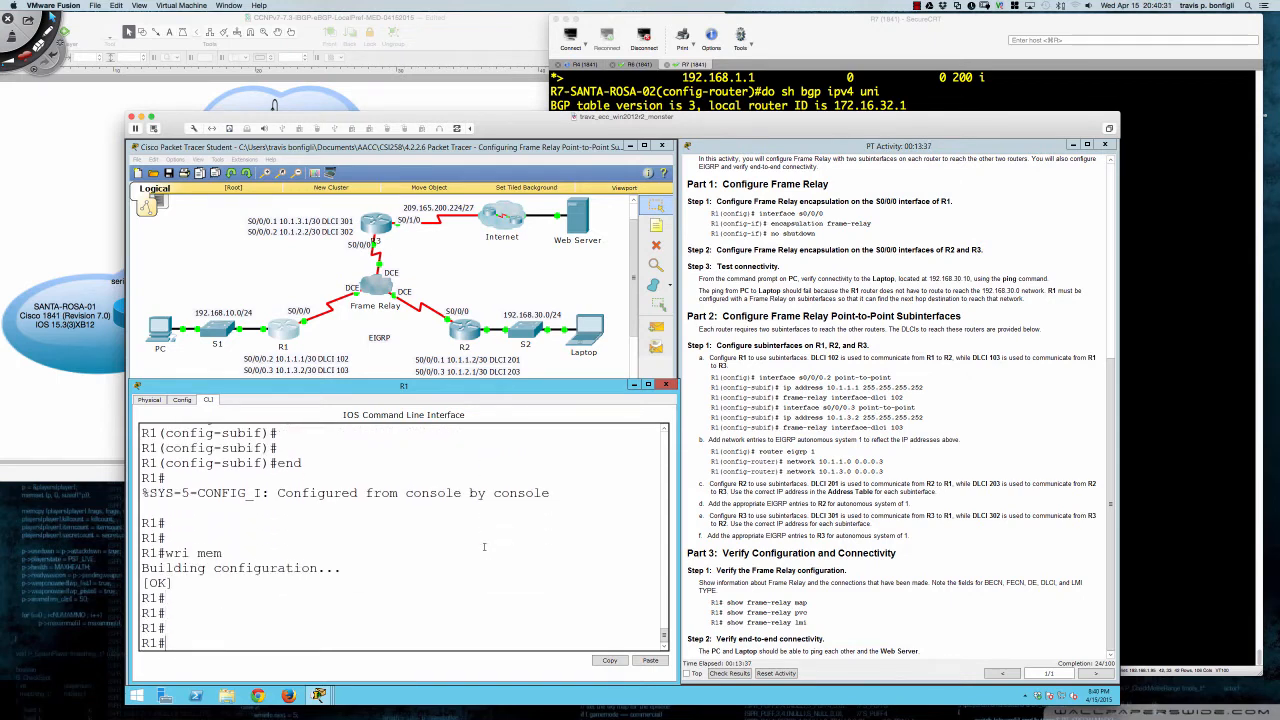
Enter EIGRP autonomous system 1 configuration on R1 and add network 10.1.1.0 with wildcard mask 0.0.0.3.
{"action": "type", "text": "conf t"}
{"action": "key", "text": "Return"}
{"action": "key", "text": "Return"}
{"action": "key", "text": "Return"}
{"action": "key", "text": "Return"}
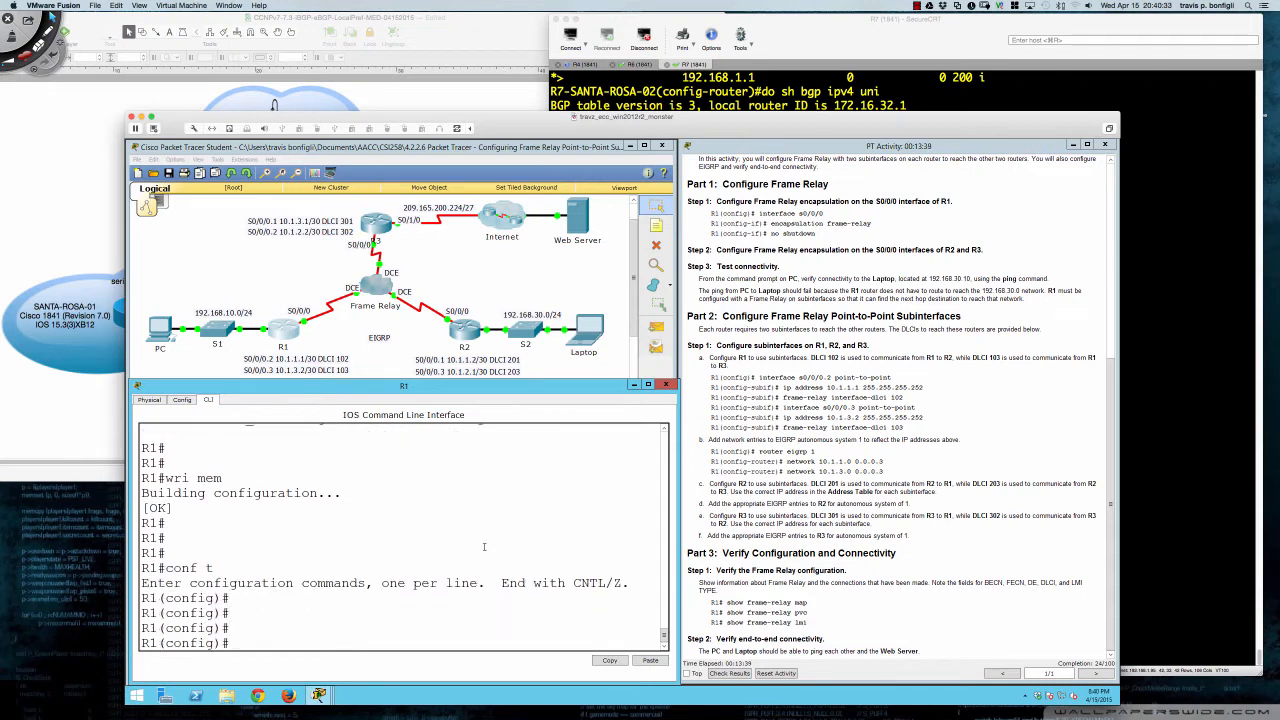
{"action": "type", "text": "router eigrp 1"}
{"action": "key", "text": "Return"}
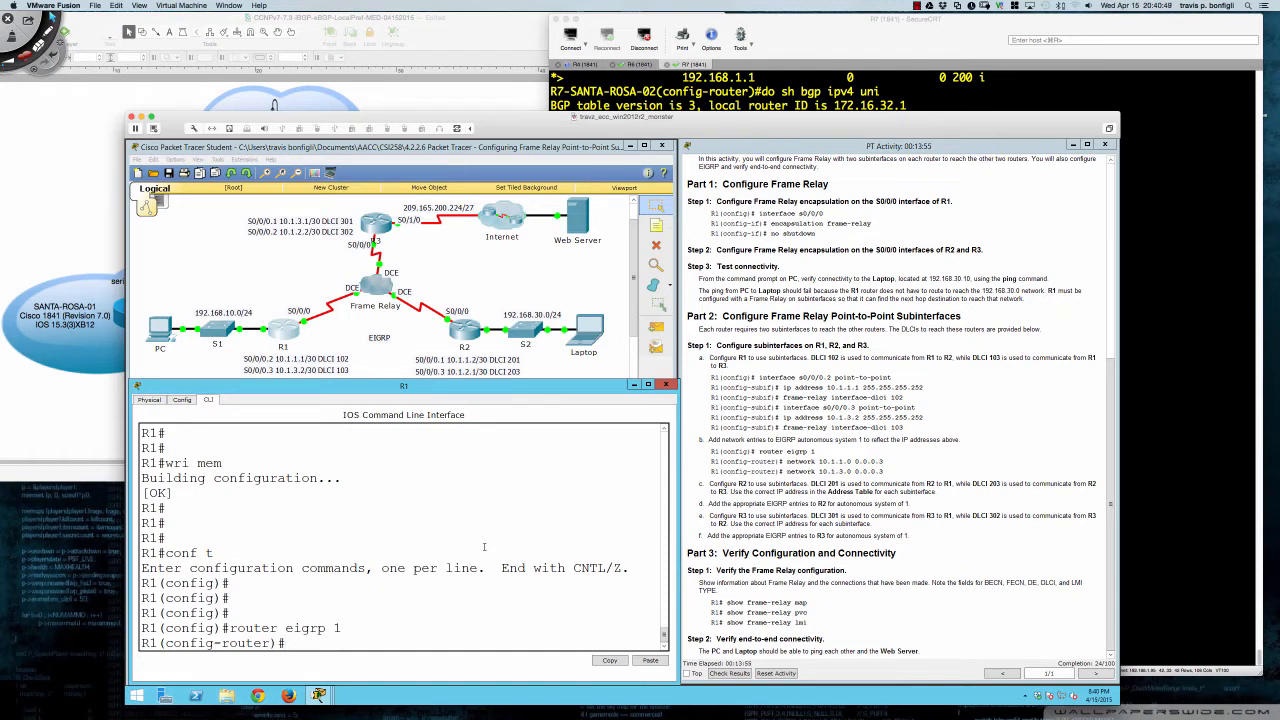
{"action": "type", "text": "net"}
{"action": "key", "text": "Tab"}
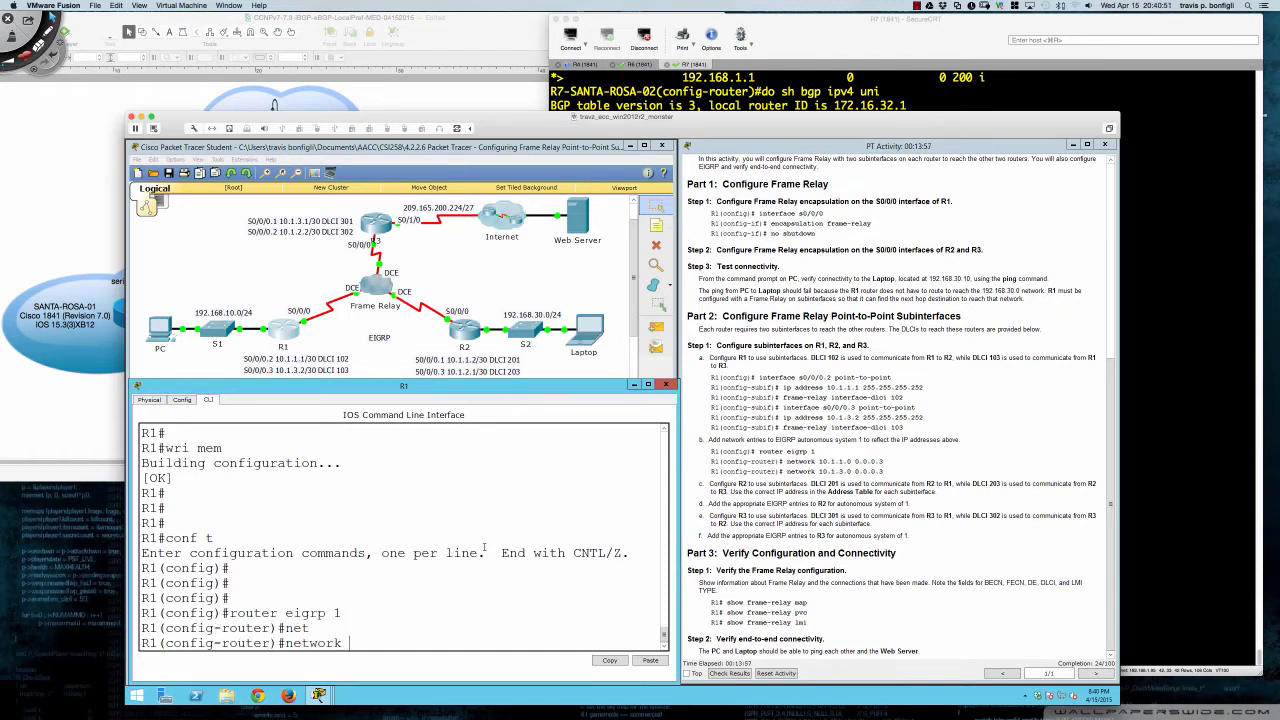
{"action": "type", "text": "10.1.1.0 0.0.0.03"}
{"action": "key", "text": "Return"}
Add network 10.1.3.0 with wildcard mask 0.0.0.3 to EIGRP 1 on R1.
{"action": "key", "text": "Up"}
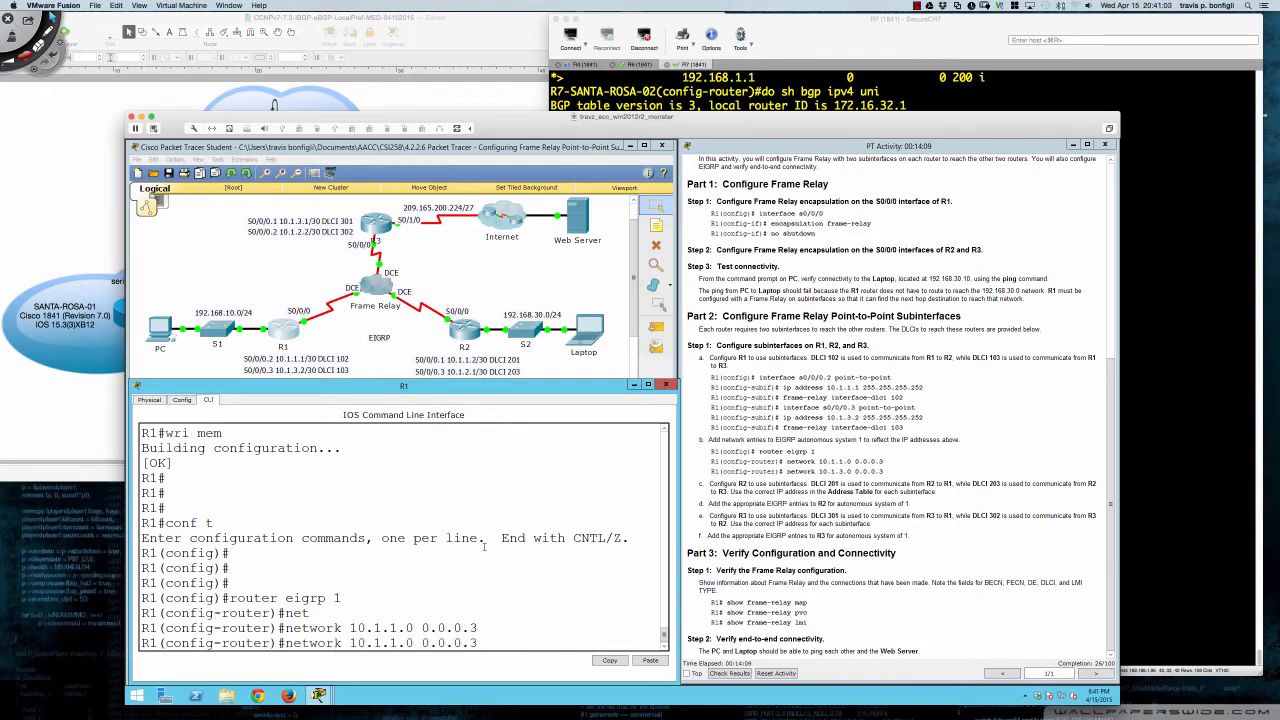
{"action": "key", "text": "BackSpace"}
{"action": "type", "text": "3"}
{"action": "key", "text": "Return"}
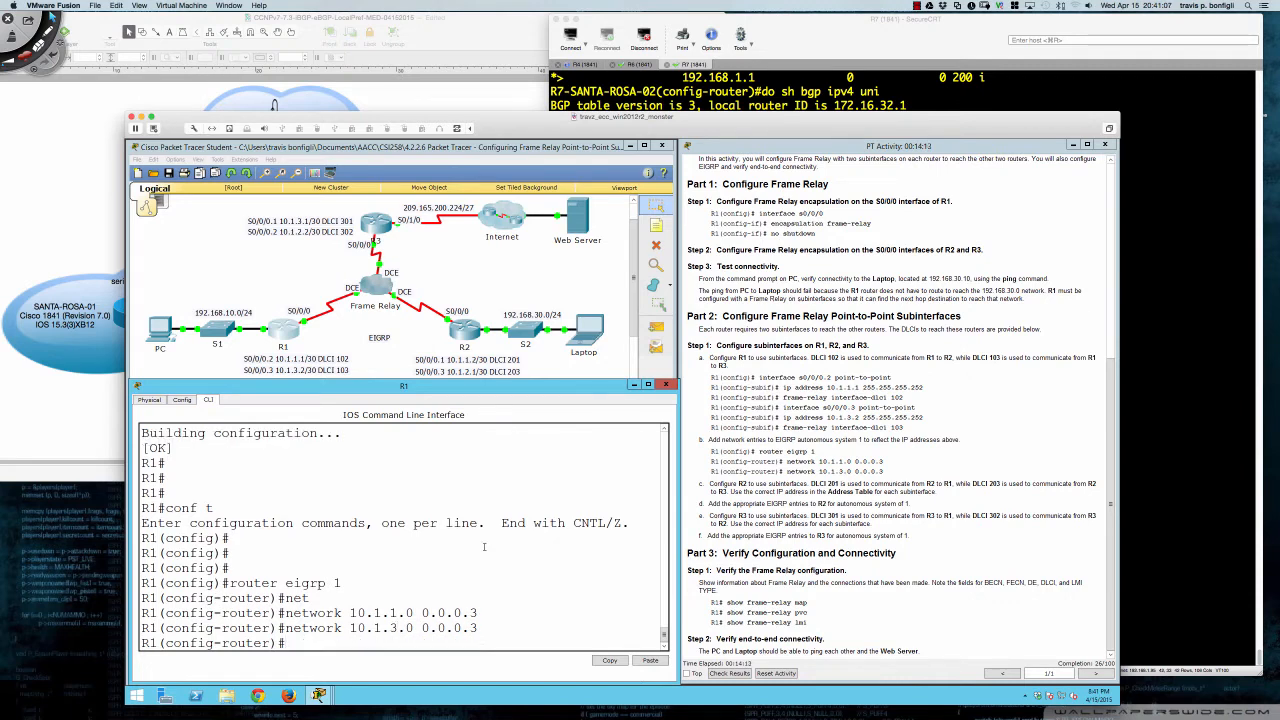
{"action": "key", "text": "Return"}
{"action": "key", "text": "Return"}
{"action": "key", "text": "Return"}
Display R1's running configuration with do sh run and examine the subinterface settings and EIGRP network entries.
{"action": "type", "text": "do sh run"}
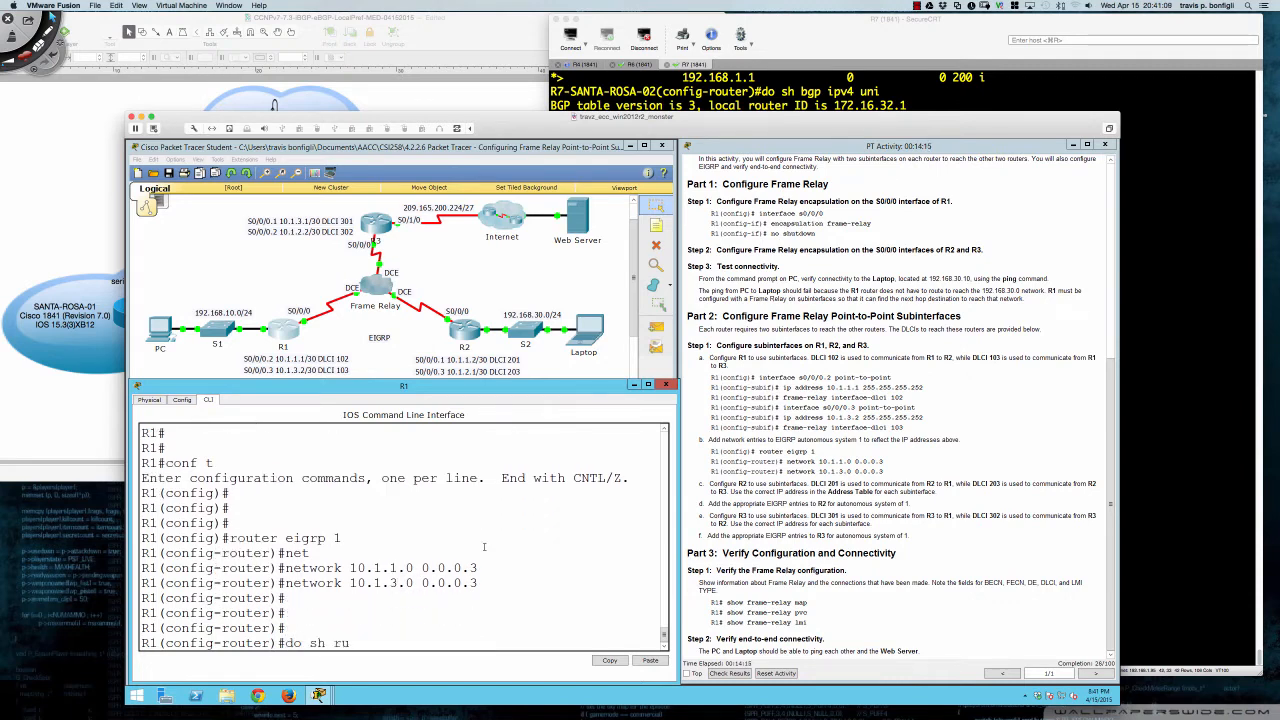
{"action": "key", "text": "Return"}
{"action": "key", "text": "space"}
{"action": "key", "text": "space"}
{"action": "key", "text": "Return"}
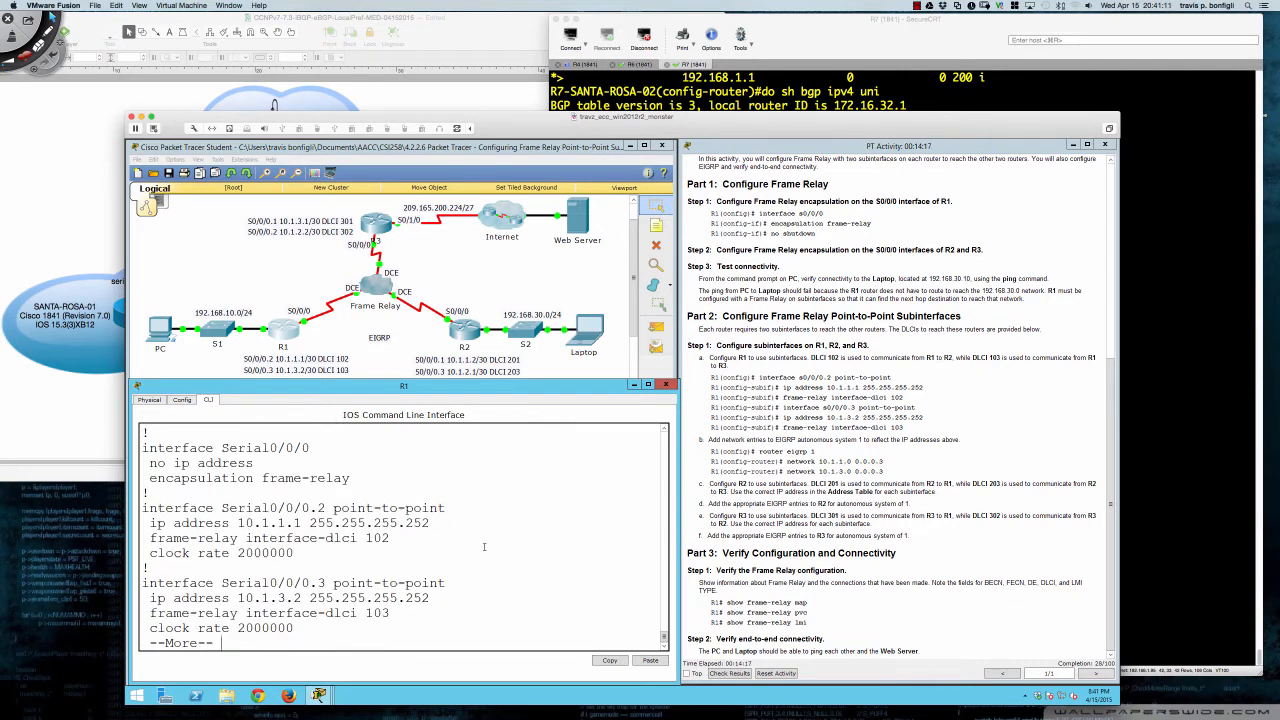
{"action": "key", "text": "space"}
{"action": "key", "text": "Return"}
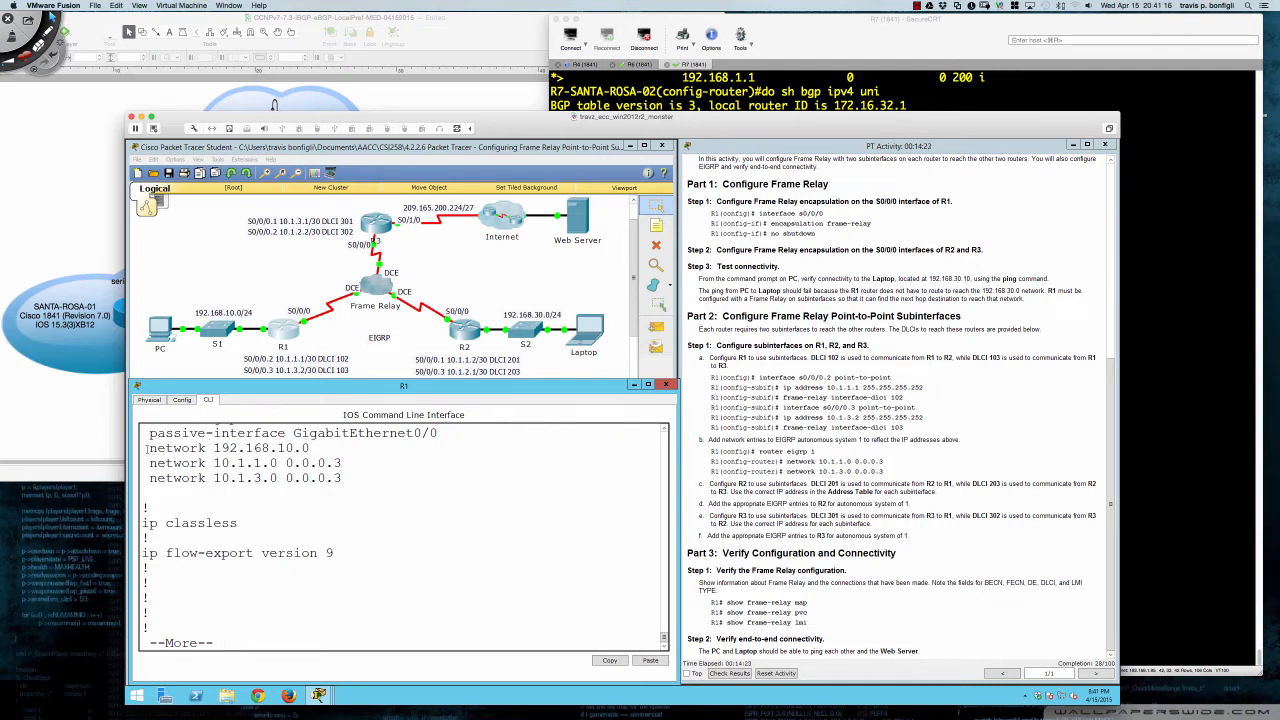
{"action": "left_click_drag", "start_coordinate": [147, 451], "coordinate": [311, 452]}
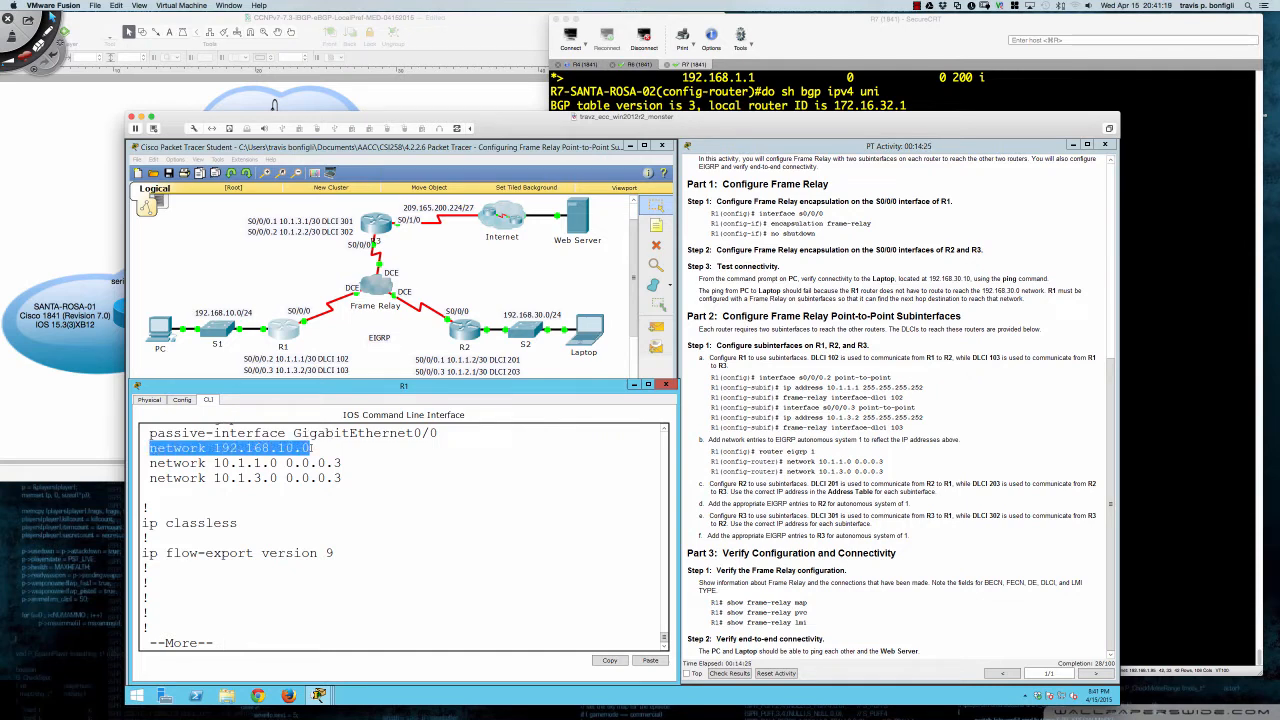
{"action": "left_click_drag", "start_coordinate": [149, 463], "coordinate": [342, 479]}
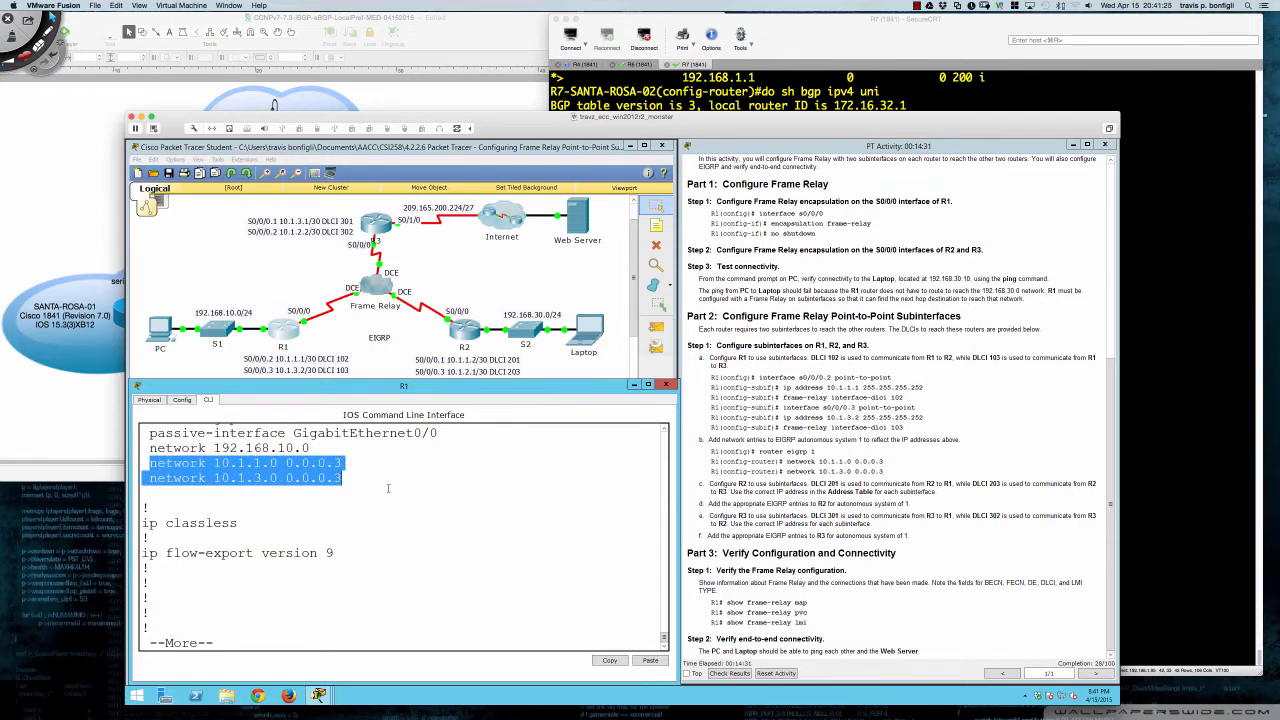
{"action": "left_click", "coordinate": [388, 488]}
{"action": "type", "text": "q"}
End router configuration mode on R1 and save the EIGRP changes with wri me.
{"action": "type", "text": "end"}
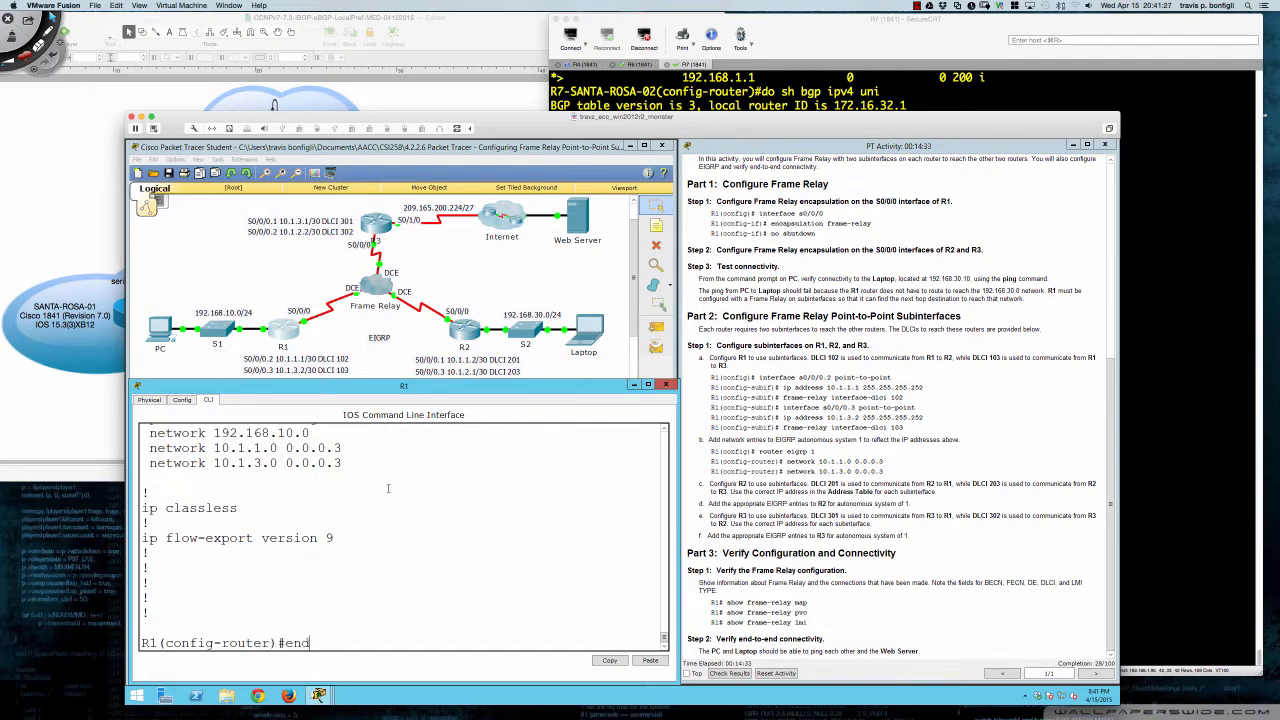
{"action": "key", "text": "Return"}
{"action": "type", "text": "wri me"}
{"action": "key", "text": "Return"}
{"action": "key", "text": "Return"}
{"action": "key", "text": "Return"}
{"action": "key", "text": "Return"}
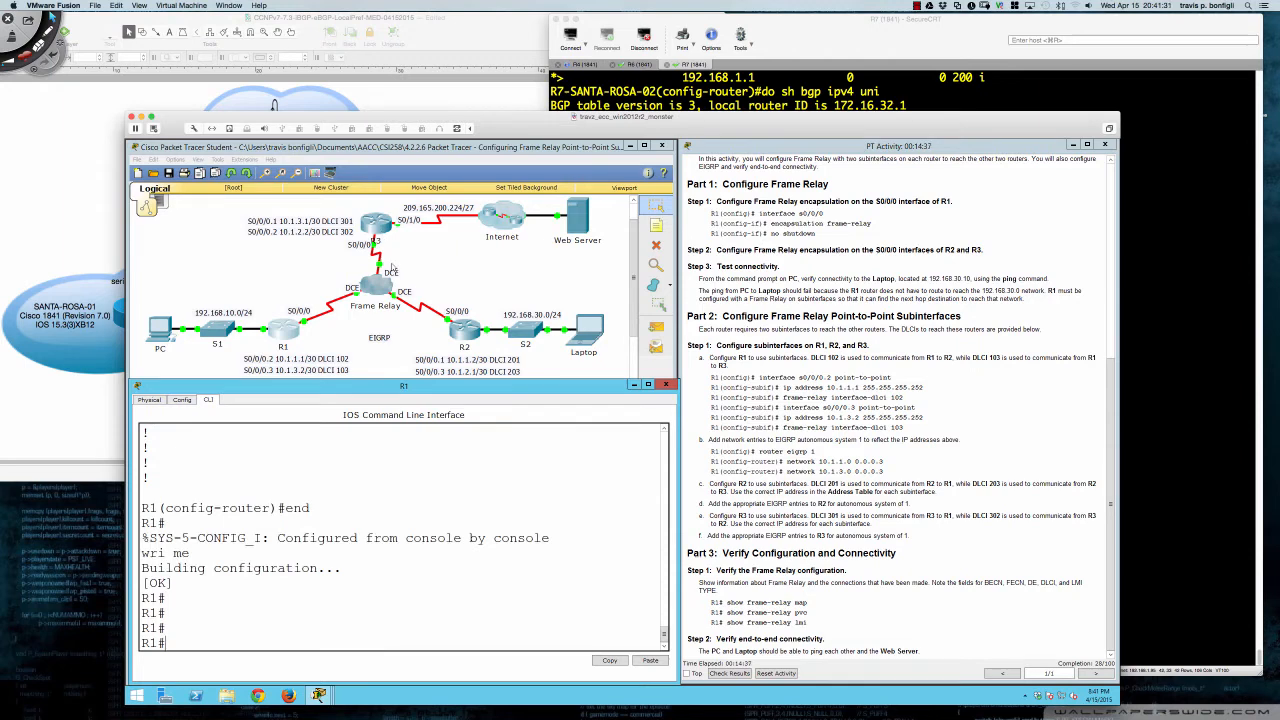
Open R2's command line and display its running configuration with do sh run to examine the serial interface settings.
{"action": "left_click", "coordinate": [464, 332]}
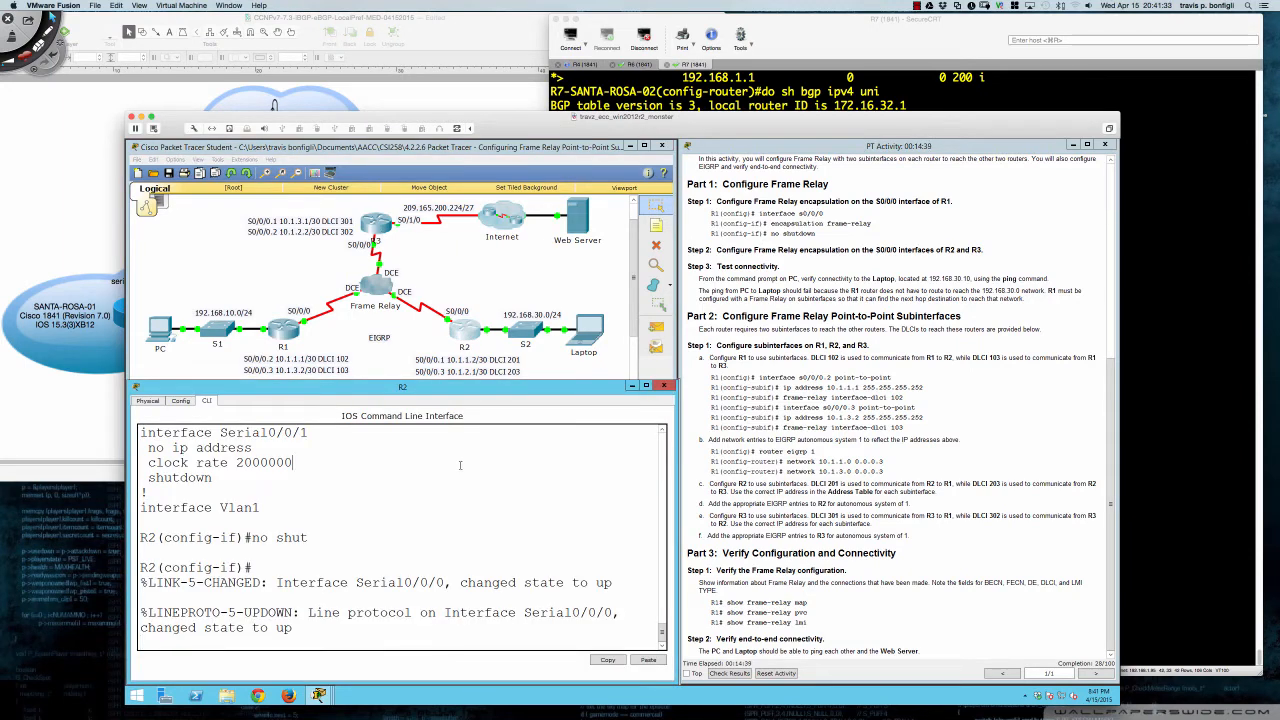
{"action": "key", "text": "Return"}
{"action": "key", "text": "Return"}
{"action": "key", "text": "Return"}
{"action": "key", "text": "Return"}
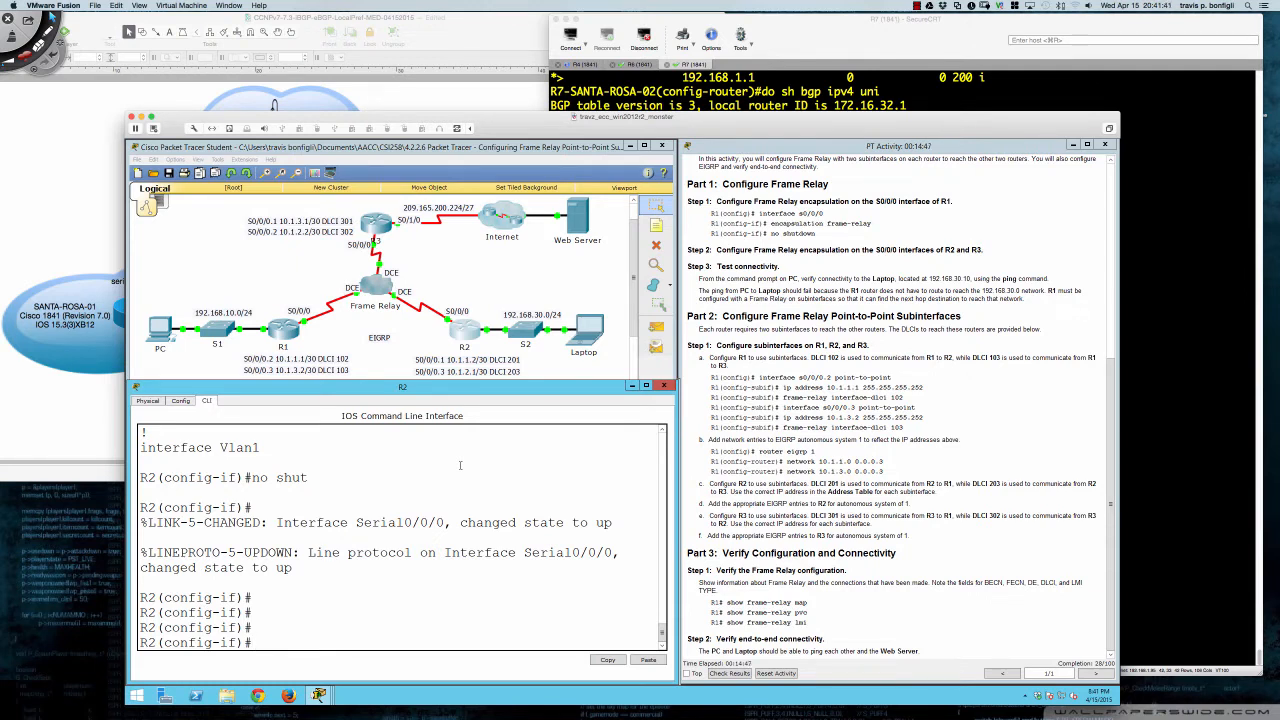
{"action": "key", "text": "Return"}
{"action": "key", "text": "Return"}
{"action": "key", "text": "Return"}
{"action": "key", "text": "Return"}
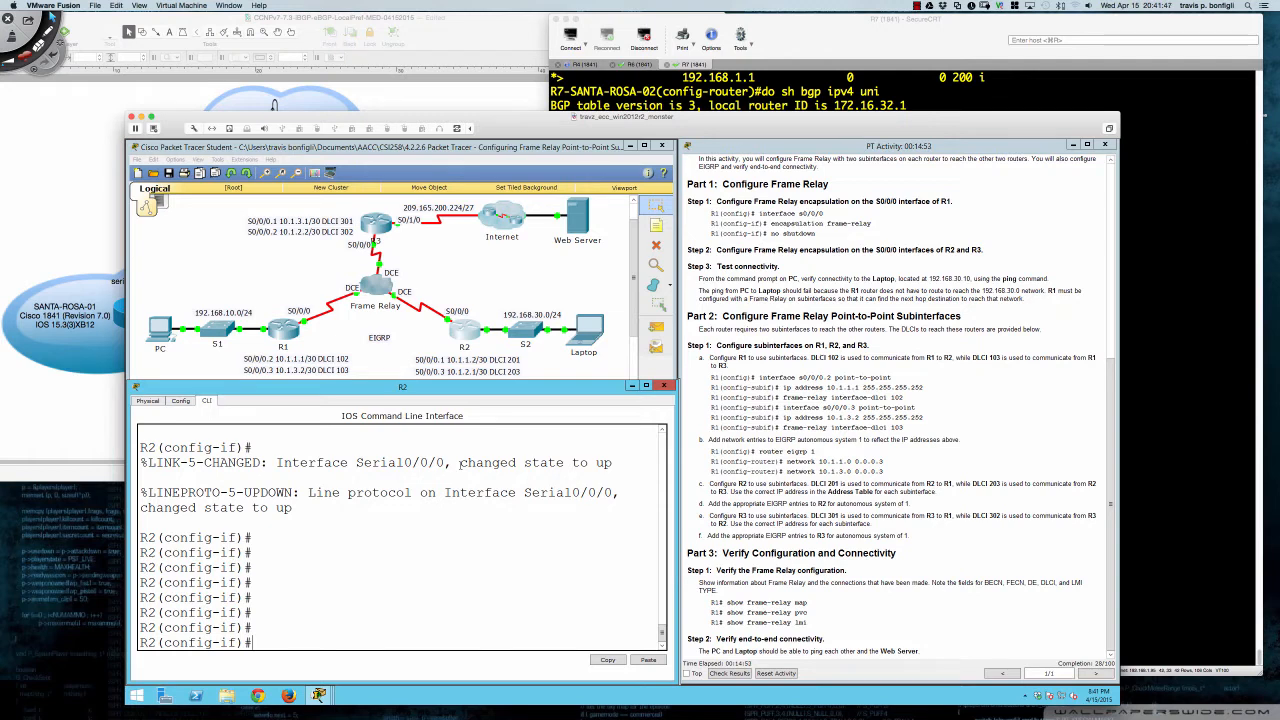
{"action": "type", "text": "do sh run"}
{"action": "key", "text": "Return"}
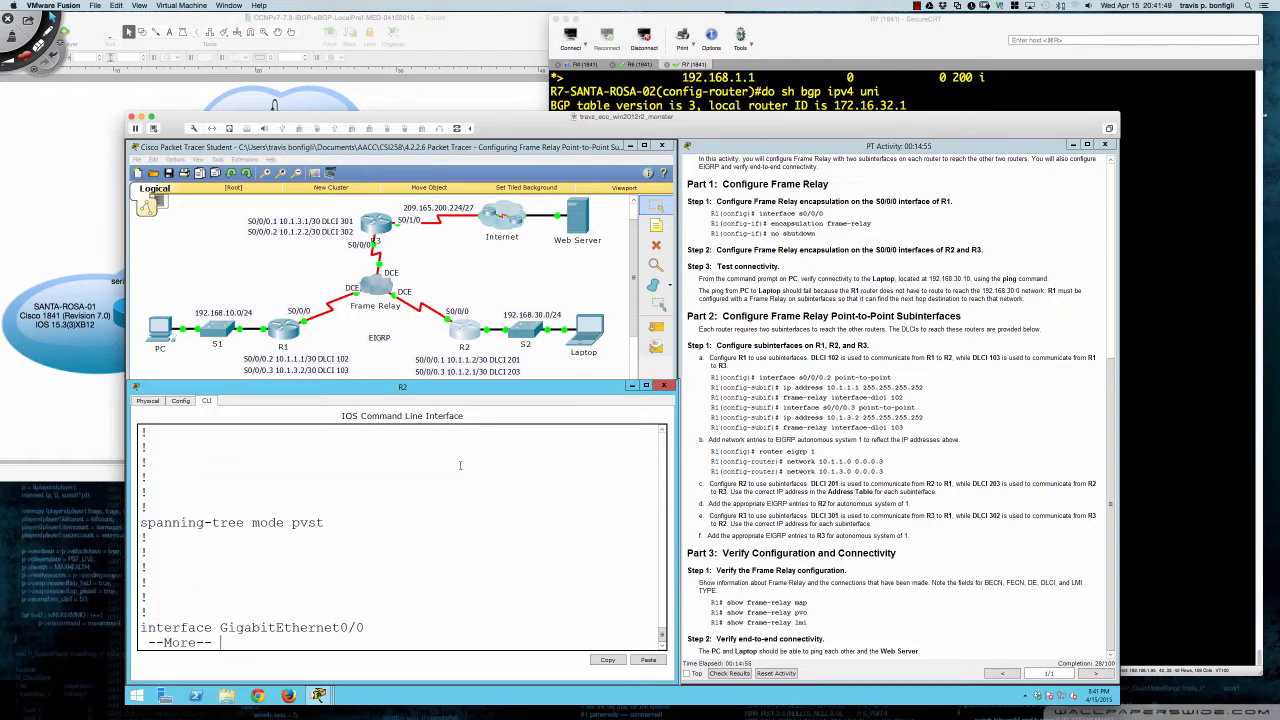
{"action": "key", "text": "space"}
{"action": "type", "text": "q"}
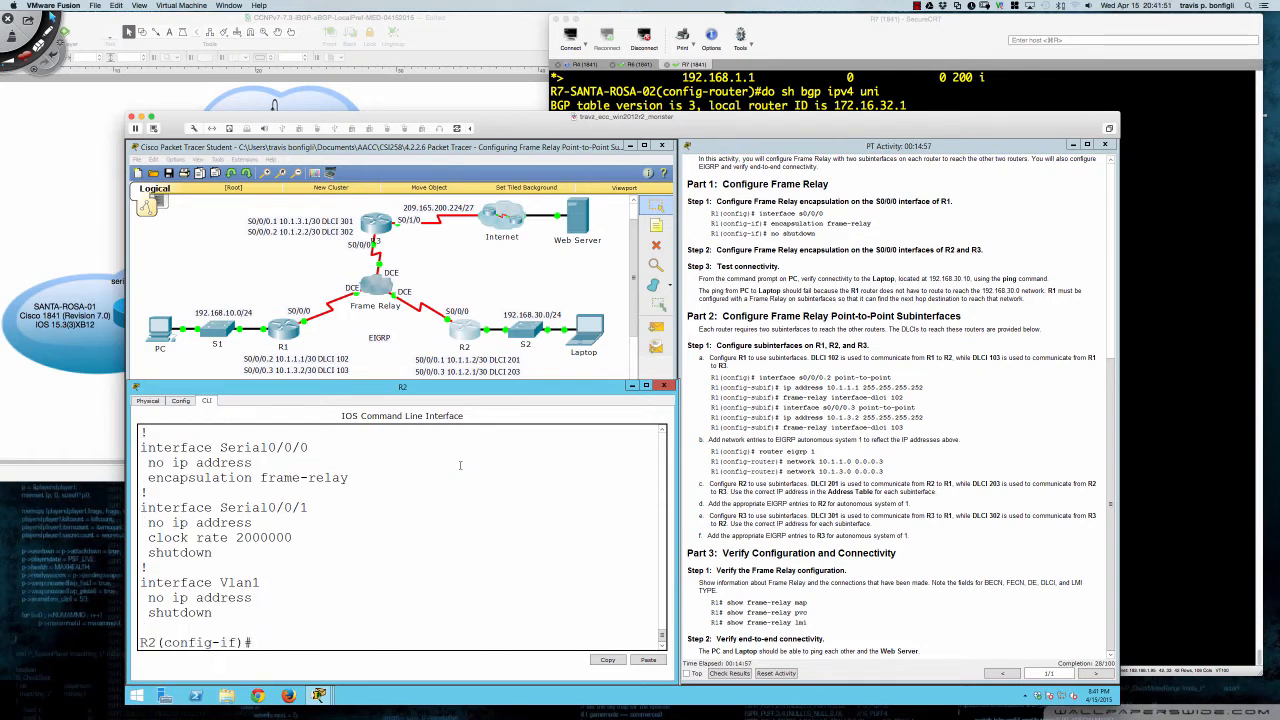
Create subinterface s0/0/0.1 on R2 as point-to-point.
{"action": "type", "text": "int"}
{"action": "key", "text": "Tab"}
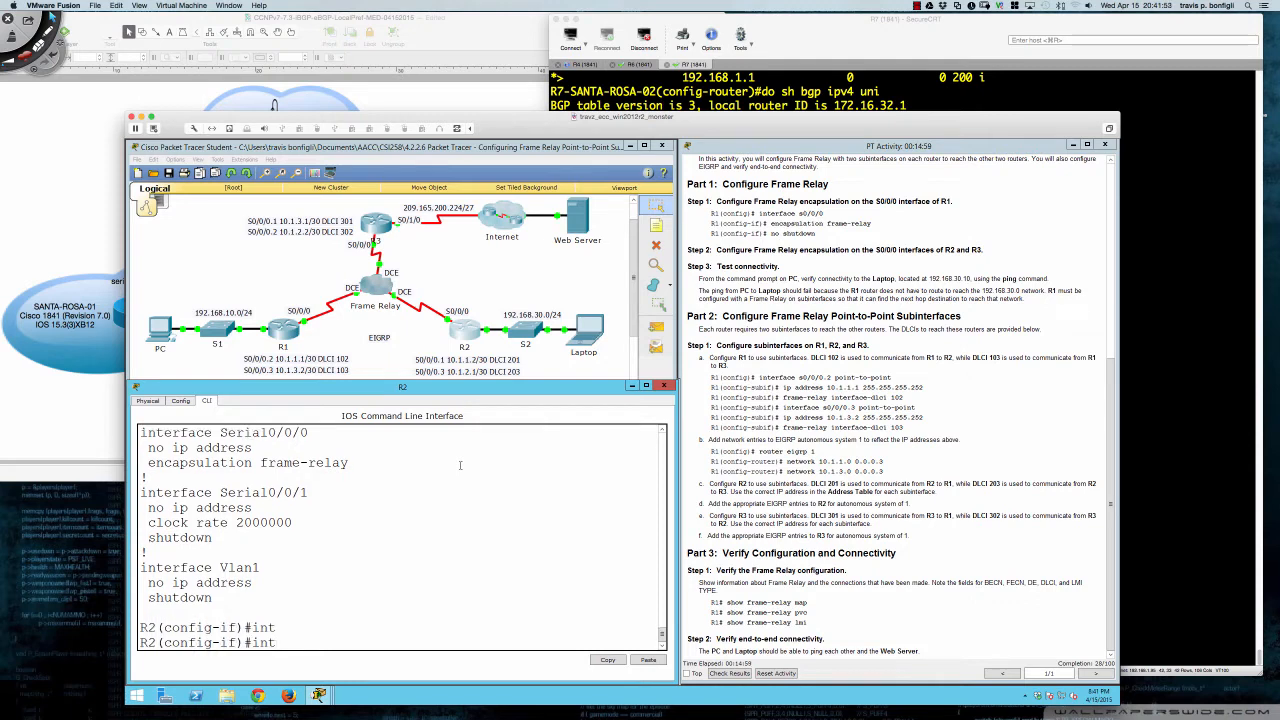
{"action": "type", "text": "s0/0/0.1 ?"}
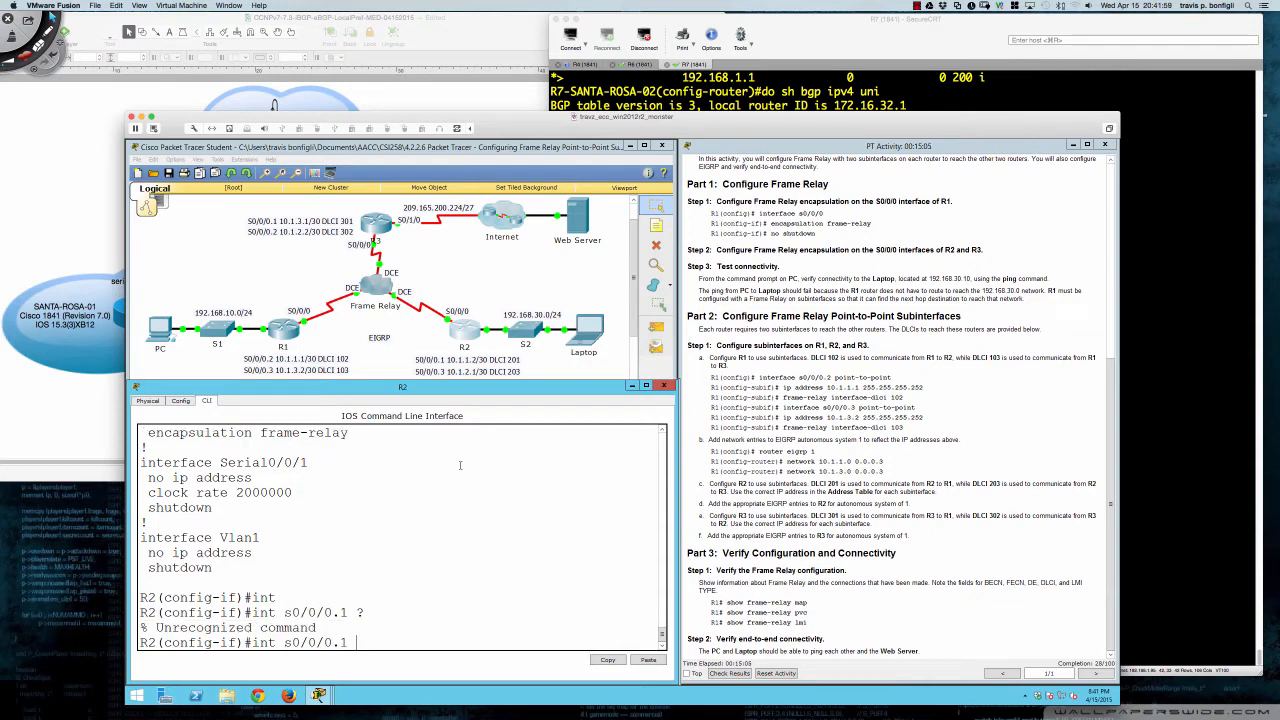
{"action": "key", "text": "Return"}
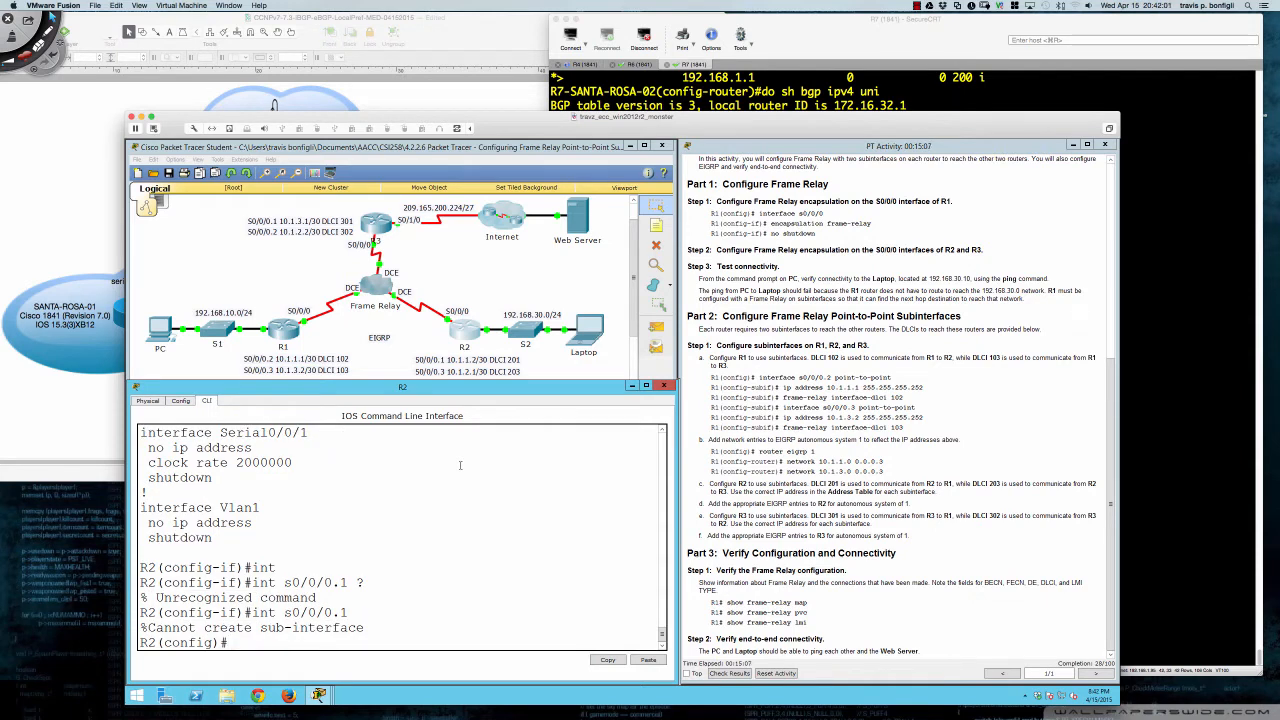
{"action": "key", "text": "Up"}
{"action": "type", "text": "po"}
{"action": "key", "text": "Tab"}
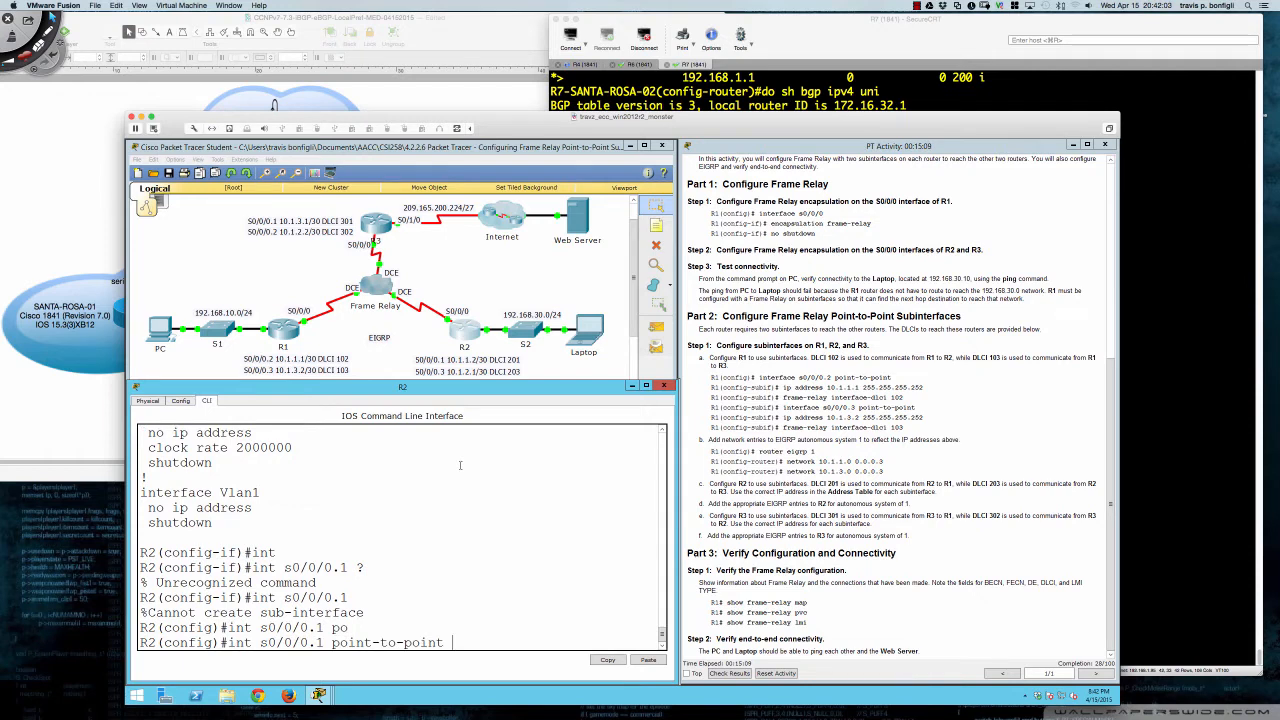
{"action": "key", "text": "Return"}
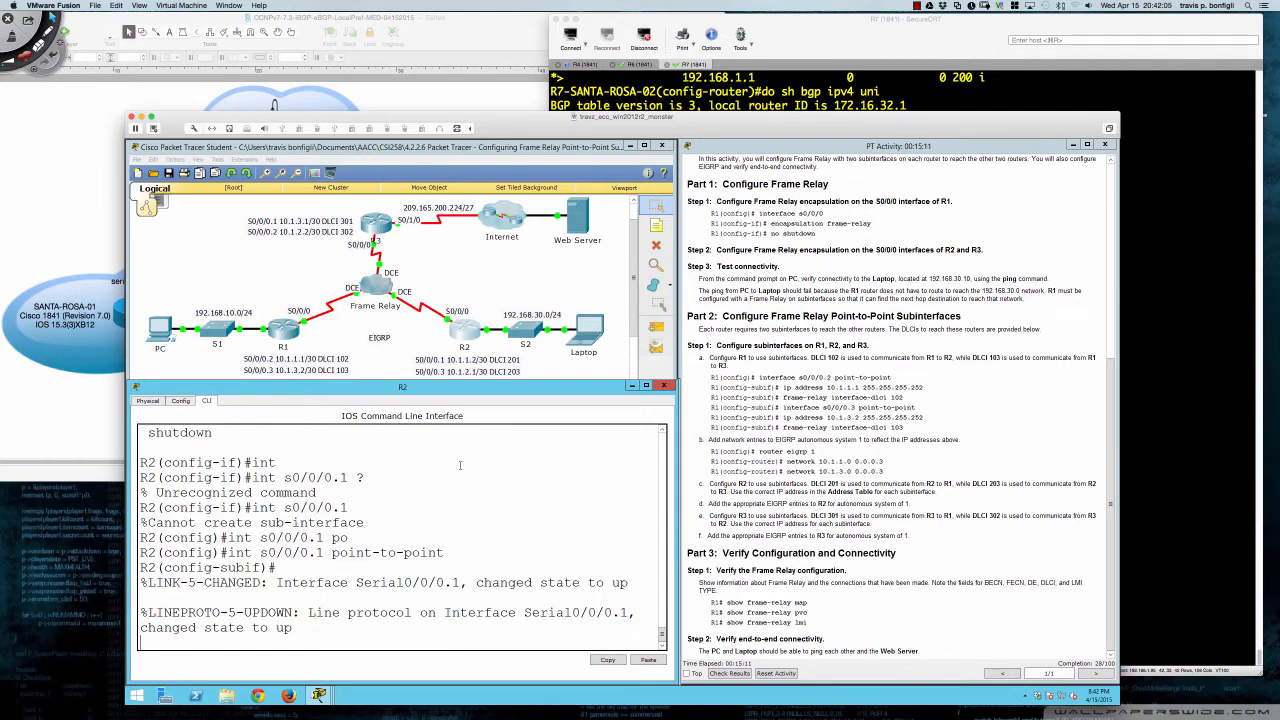
{"action": "key", "text": "Return"}
{"action": "key", "text": "Return"}
Assign IP address 10.1.1.2 with mask 255.255.255.252 to R2's subinterface s0/0/0.1.
{"action": "type", "text": "ip add "}
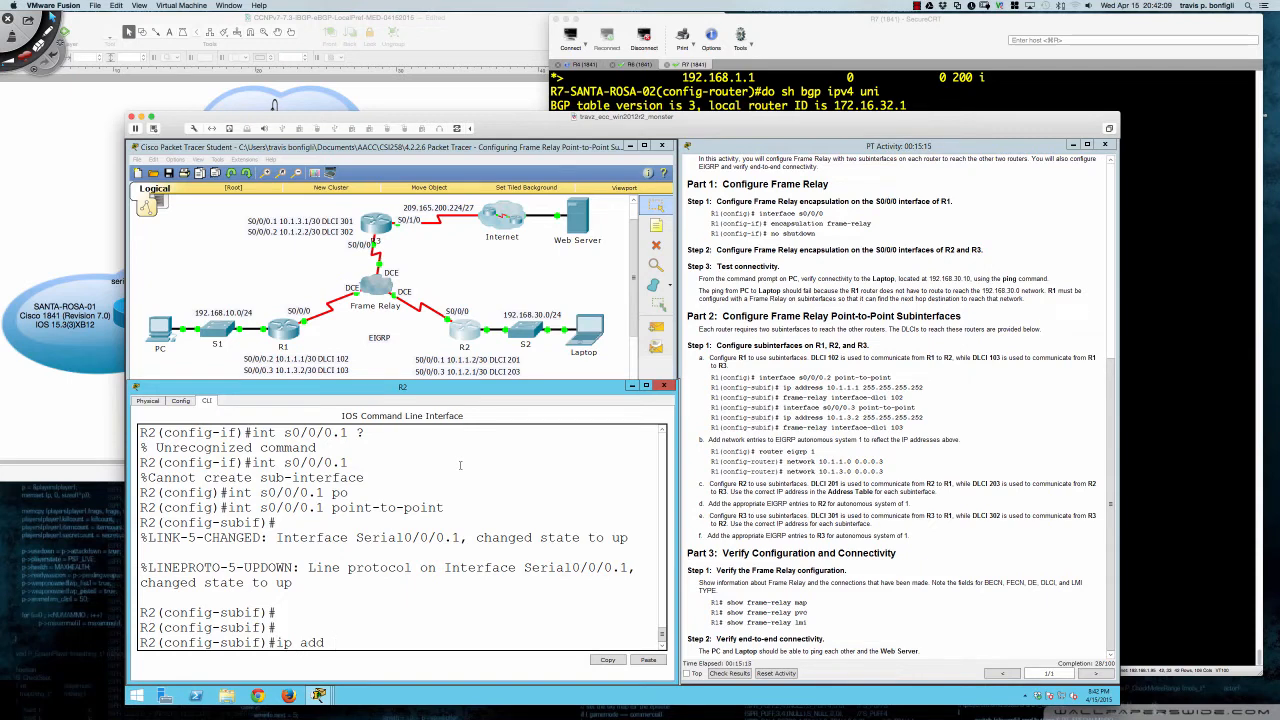
{"action": "type", "text": "10.1.1.2 255.255.255.2552"}
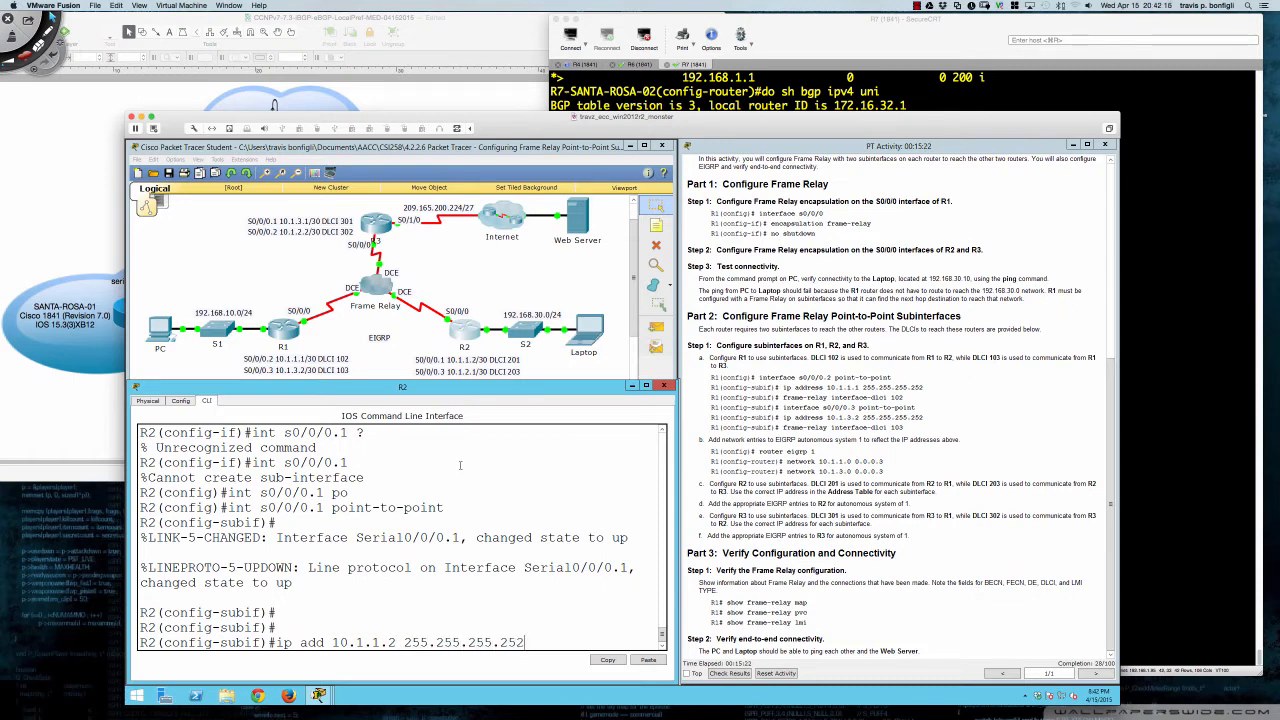
{"action": "key", "text": "Return"}
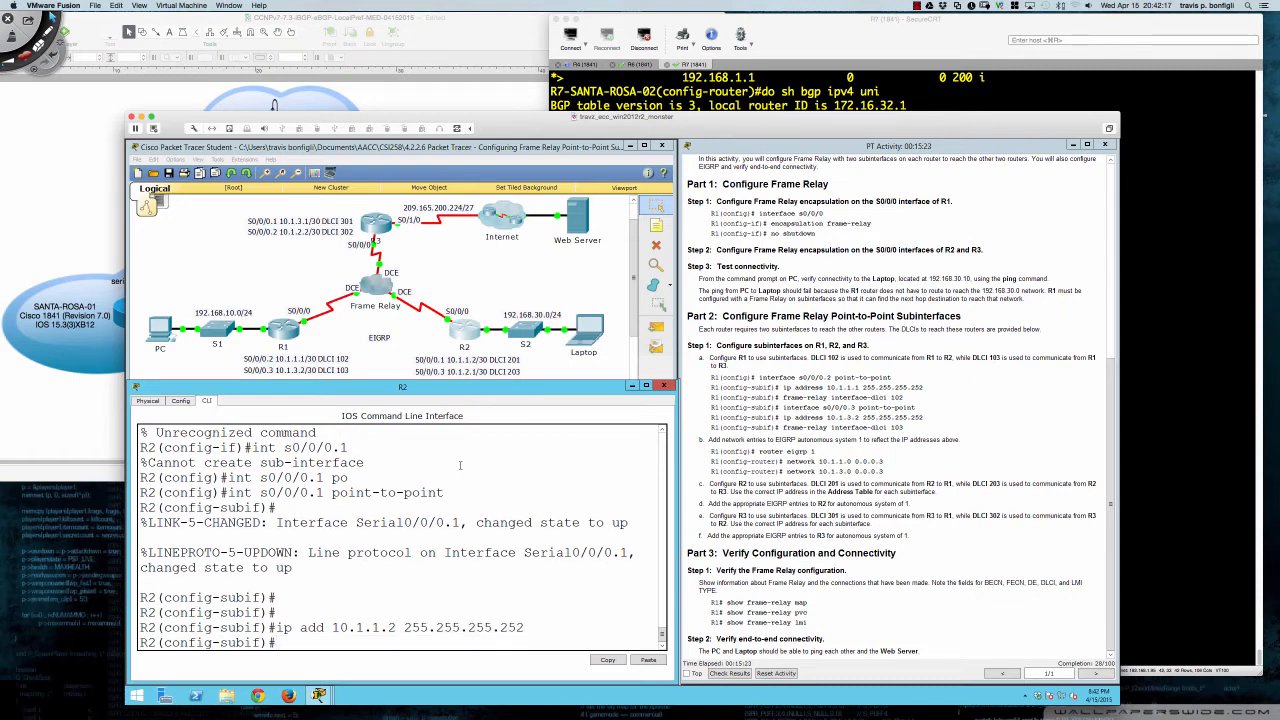
{"action": "key", "text": "Return"}
{"action": "key", "text": "Return"}
Assign DLCI 201 to R2's subinterface s0/0/0.1 with frame-relay interface-dlci.
{"action": "type", "text": "fram"}
{"action": "key", "text": "Tab"}
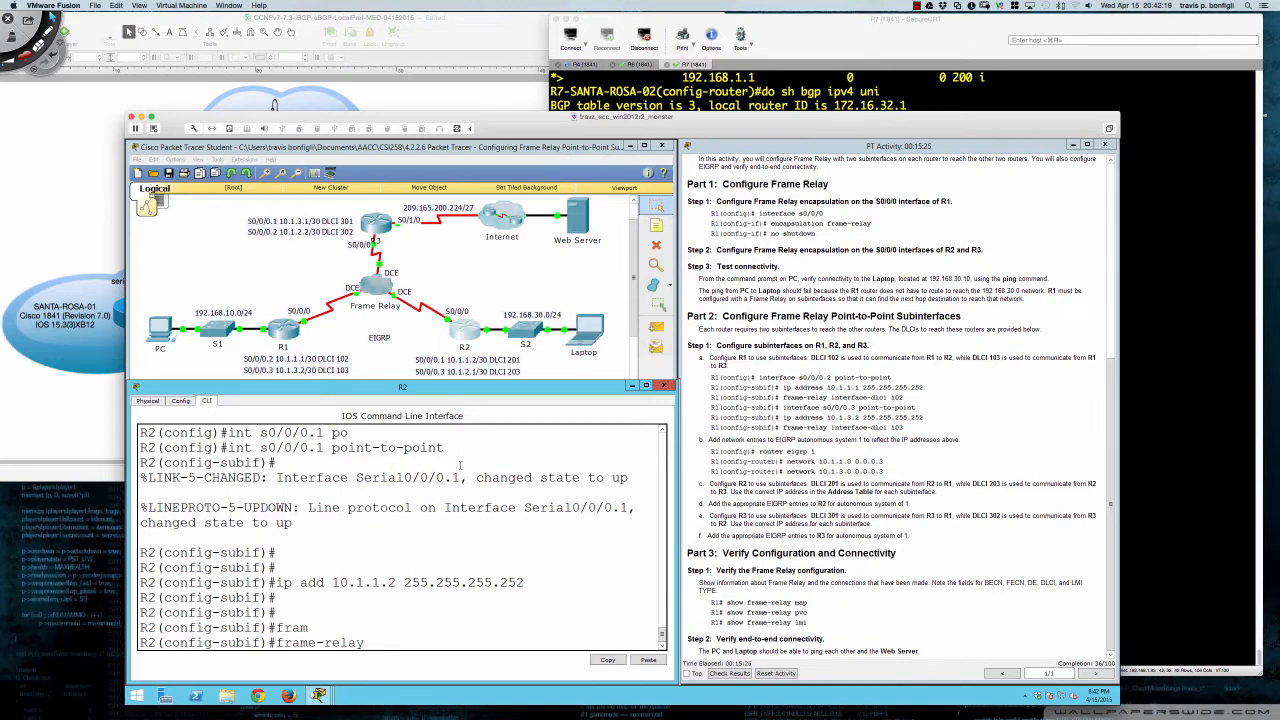
{"action": "type", "text": "inter"}
{"action": "key", "text": "Tab"}
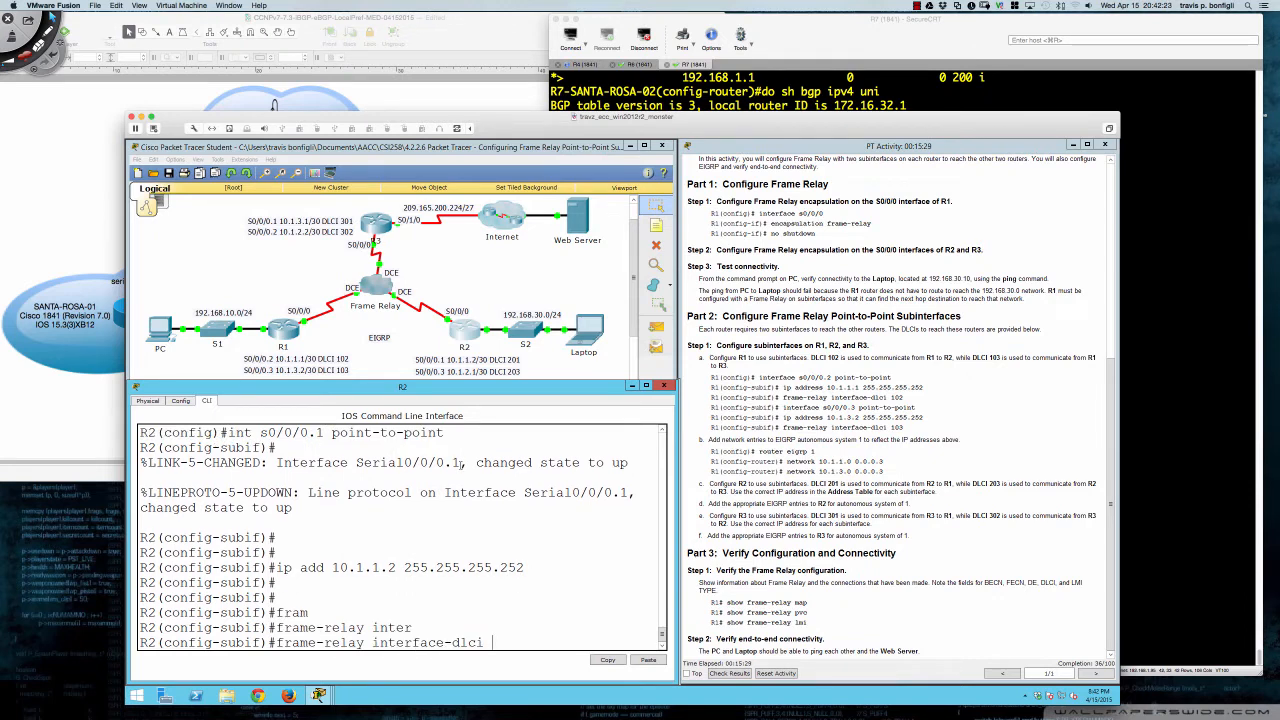
{"action": "type", "text": "201"}
{"action": "key", "text": "Return"}
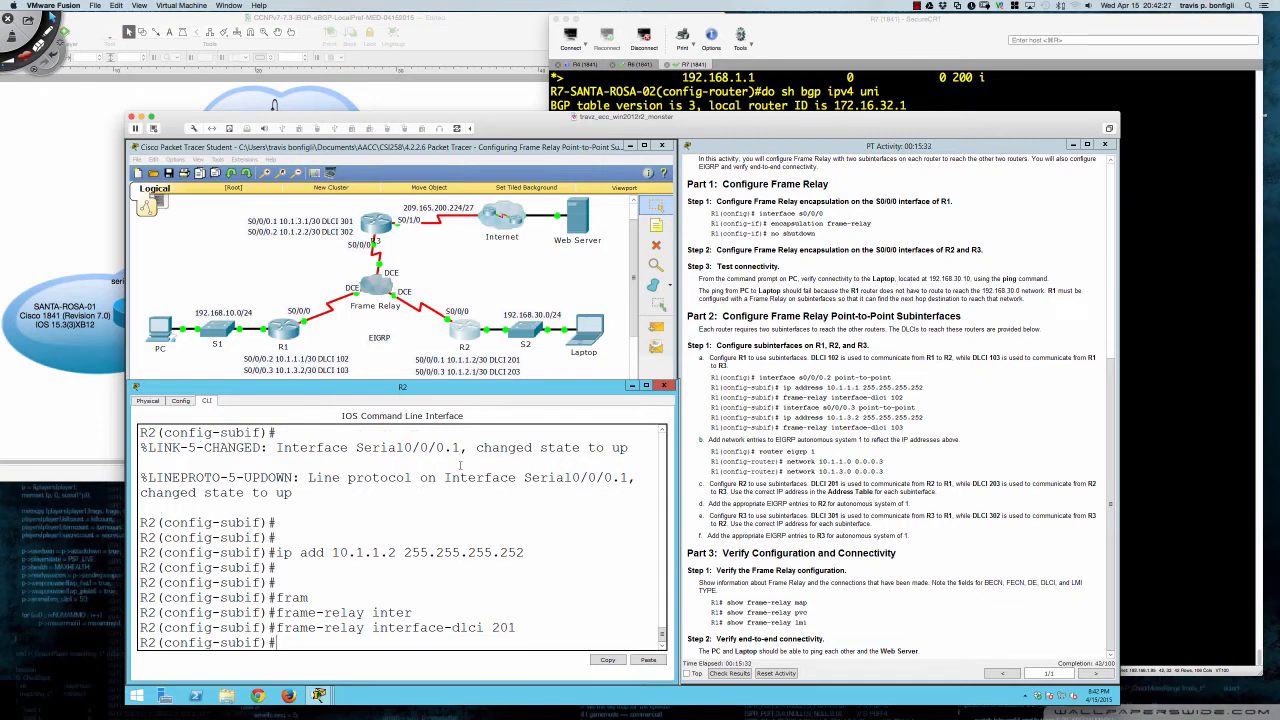
Create point-to-point subinterface s0/0/0.3 on R2 and assign it IP address 10.1.2.1 with mask 255.255.255.252.
{"action": "type", "text": "int s0/0/0.3 po"}
{"action": "key", "text": "Return"}
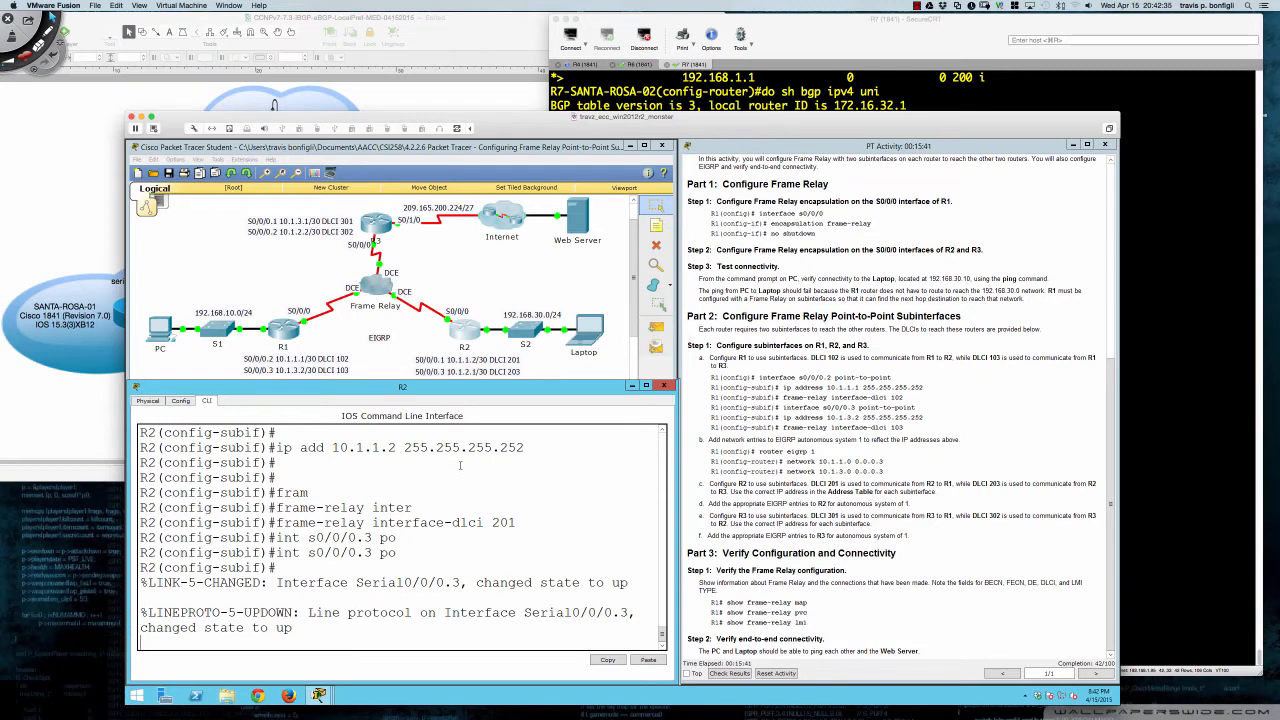
{"action": "key", "text": "Return"}
{"action": "key", "text": "Return"}
{"action": "key", "text": "Return"}
{"action": "type", "text": "ip add"}
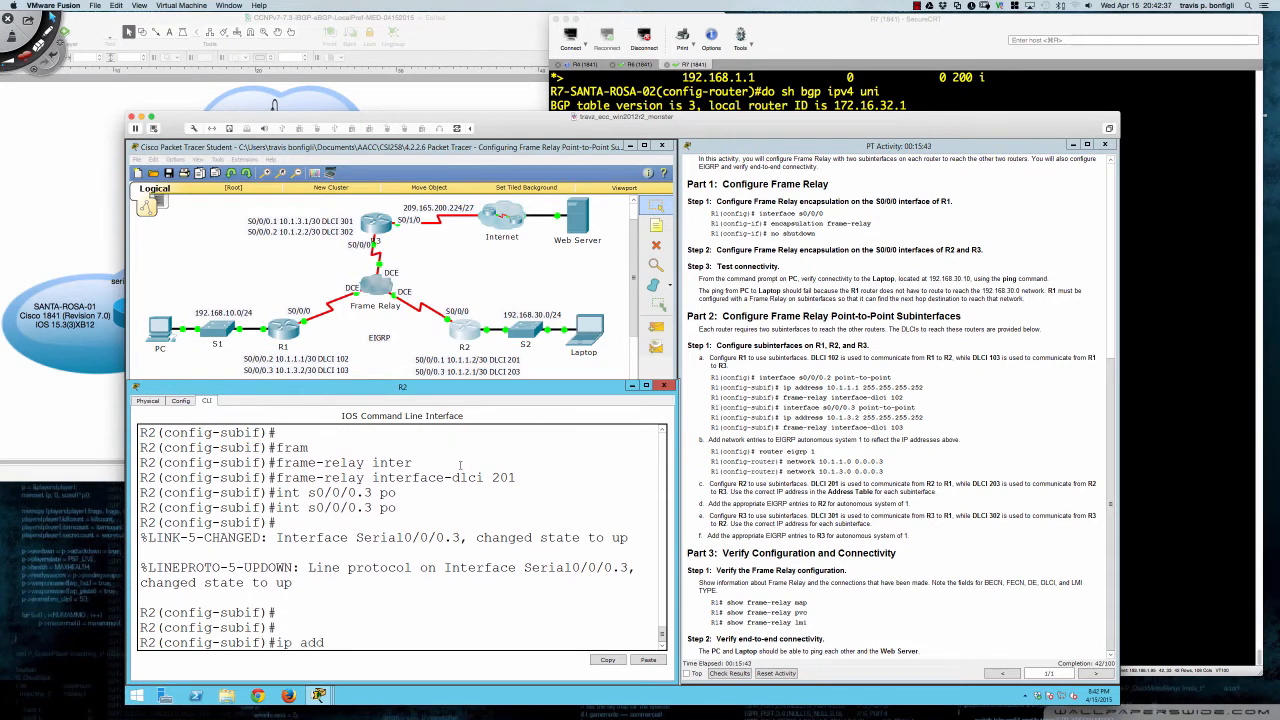
{"action": "type", "text": " 10.1.2.1 255.255.255.252"}
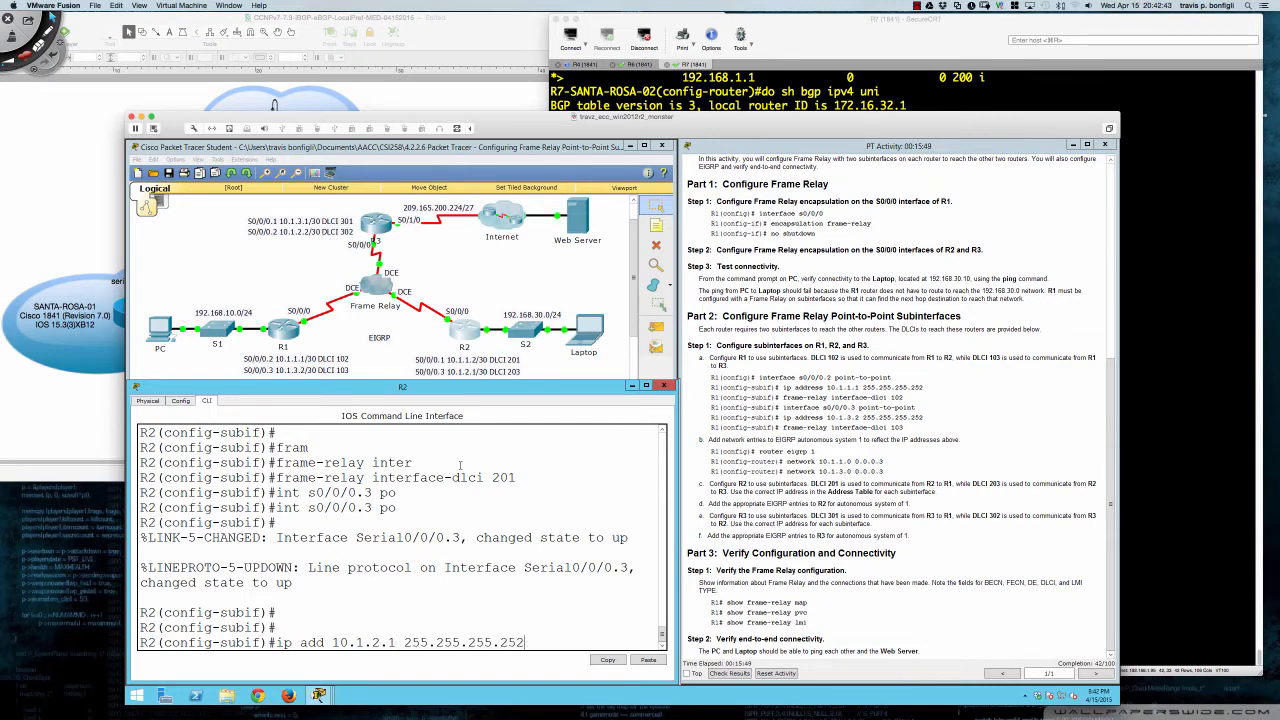
{"action": "key", "text": "Return"}
Assign DLCI 203 to R2's subinterface s0/0/0.3 with frame-relay interface-dlci.
{"action": "type", "text": "fram"}
{"action": "key", "text": "Tab"}
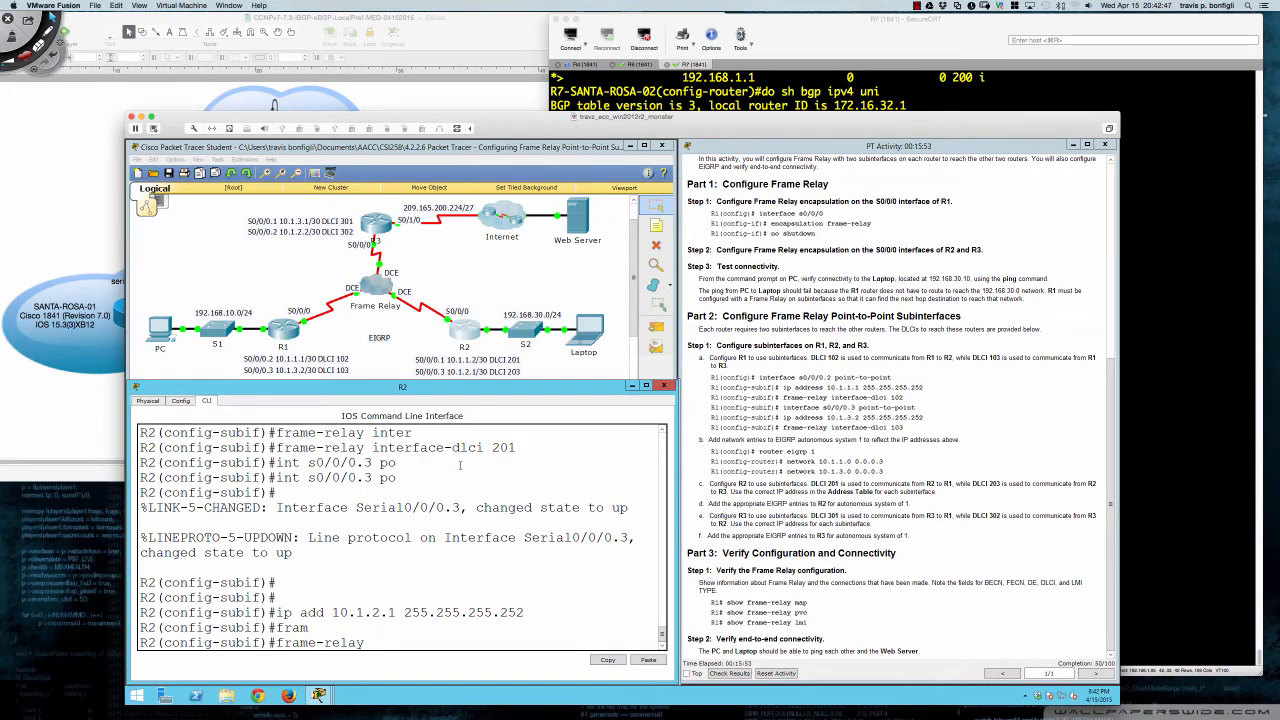
{"action": "type", "text": "int"}
{"action": "key", "text": "Tab"}
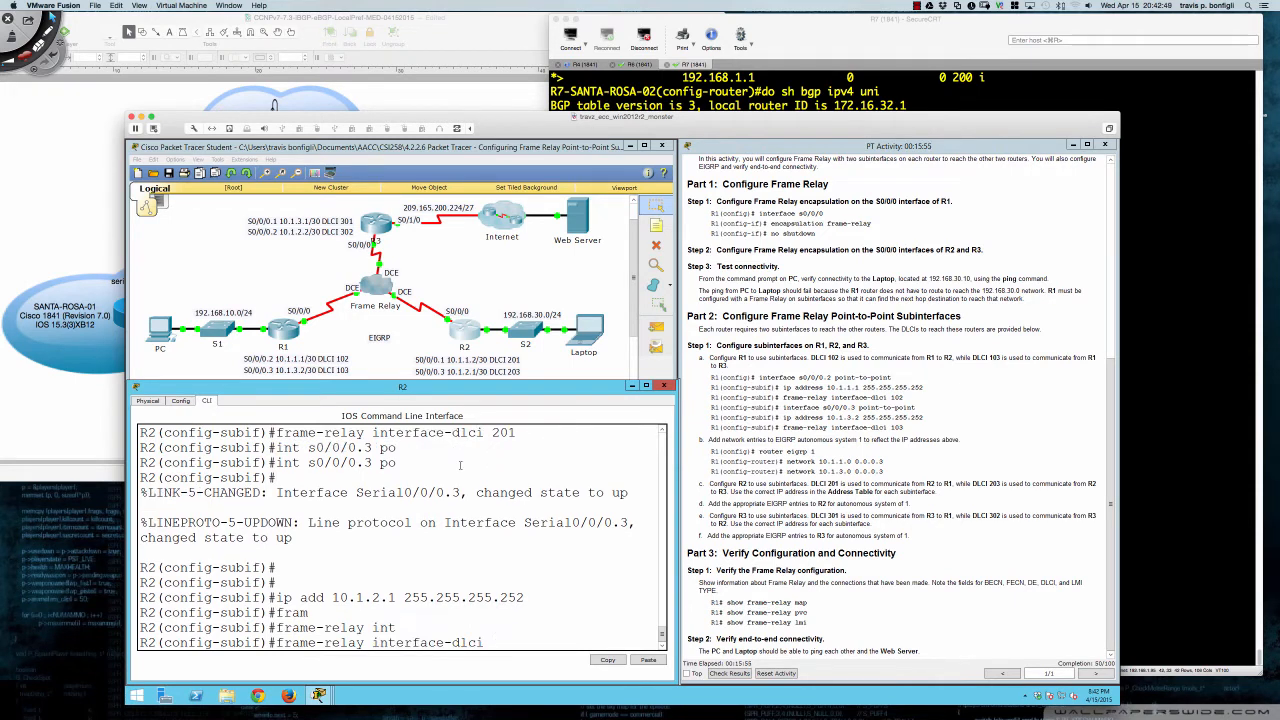
{"action": "type", "text": "203"}
{"action": "key", "text": "Return"}
{"action": "key", "text": "Return"}
{"action": "key", "text": "Return"}
{"action": "key", "text": "Return"}
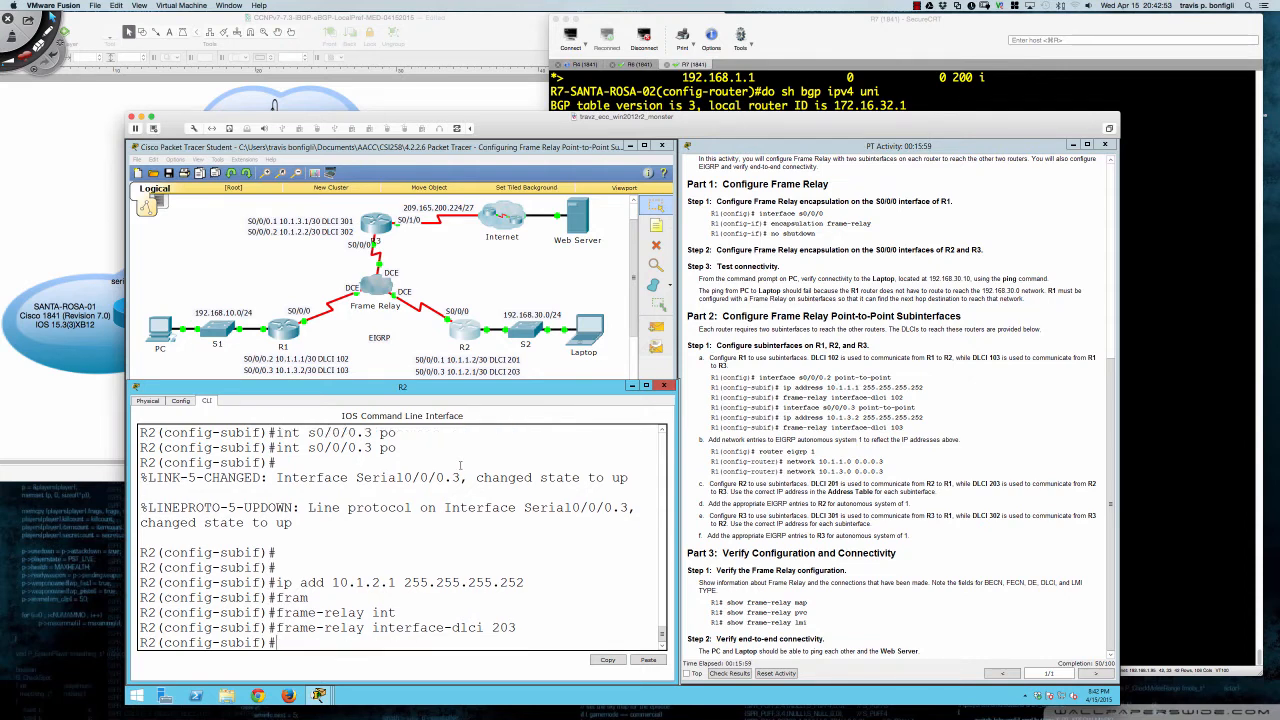
Enter EIGRP autonomous system 1 on R2 and add network 10.1.1.0 with wildcard mask 0.0.0.3.
{"action": "type", "text": "router eigrp 1"}
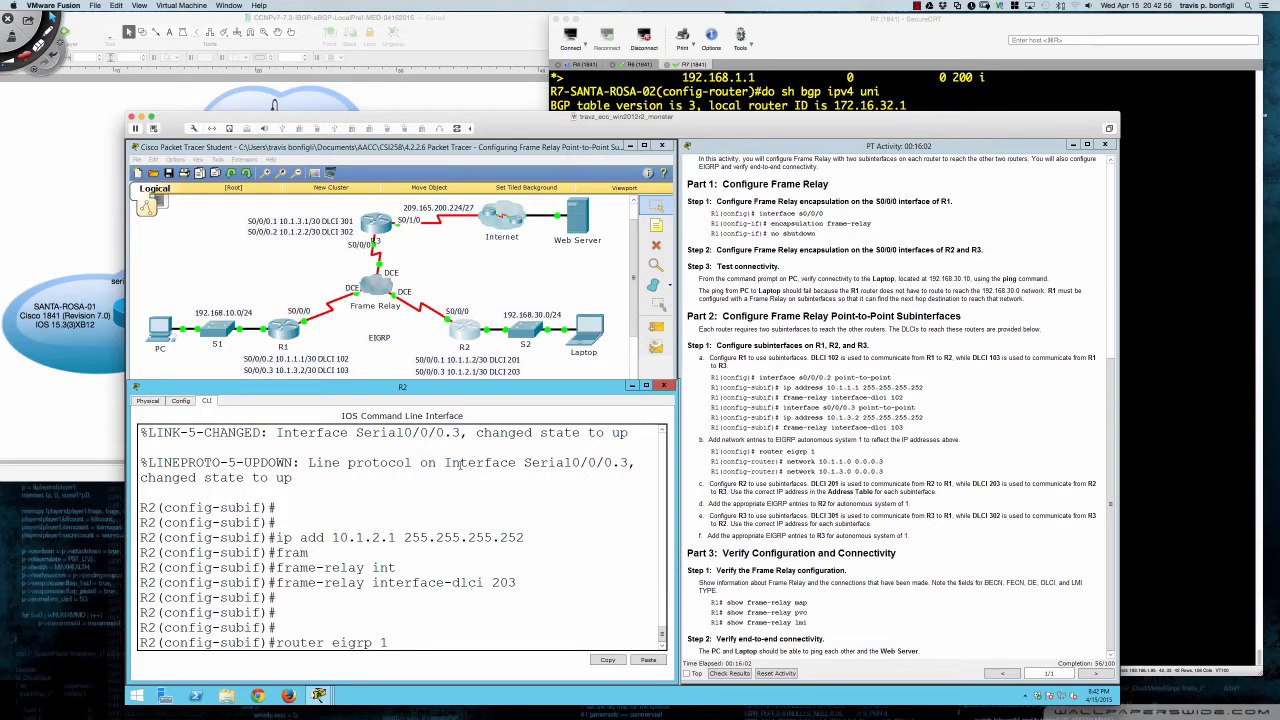
{"action": "key", "text": "Return"}
{"action": "type", "text": "net"}
{"action": "key", "text": "Tab"}
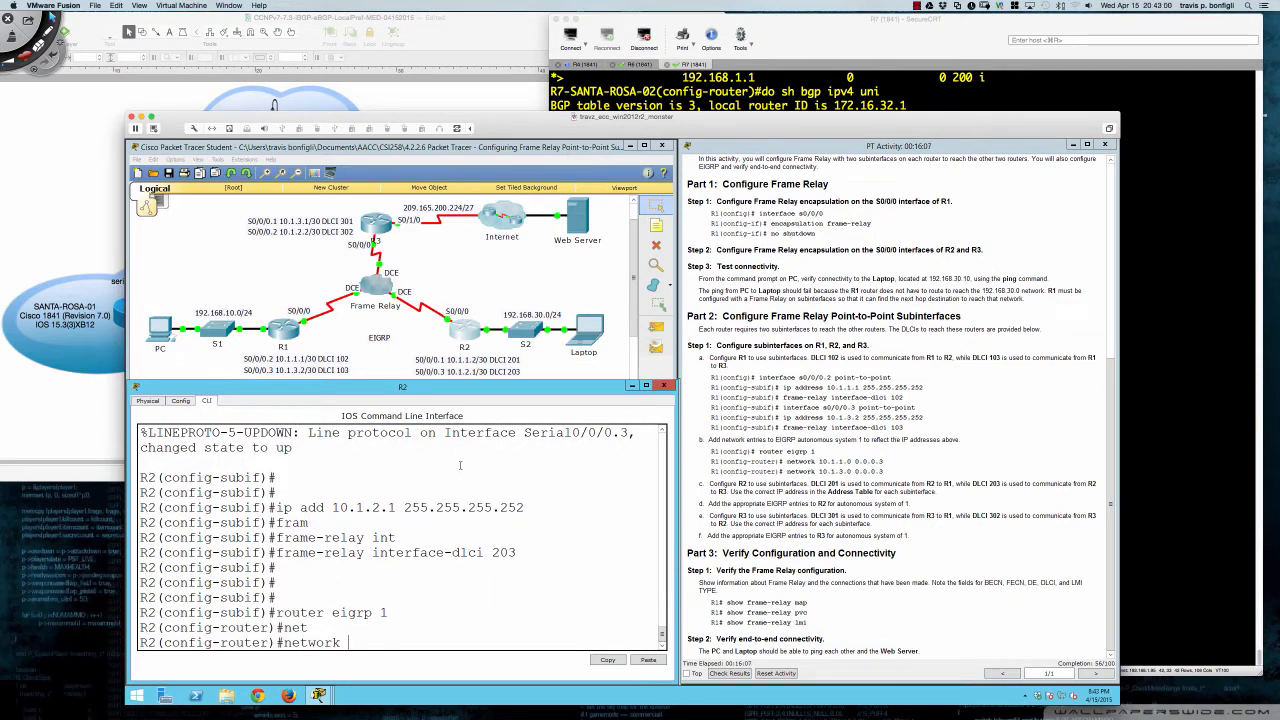
{"action": "type", "text": "10.1.1.0 0.0.0.3"}
{"action": "key", "text": "Return"}
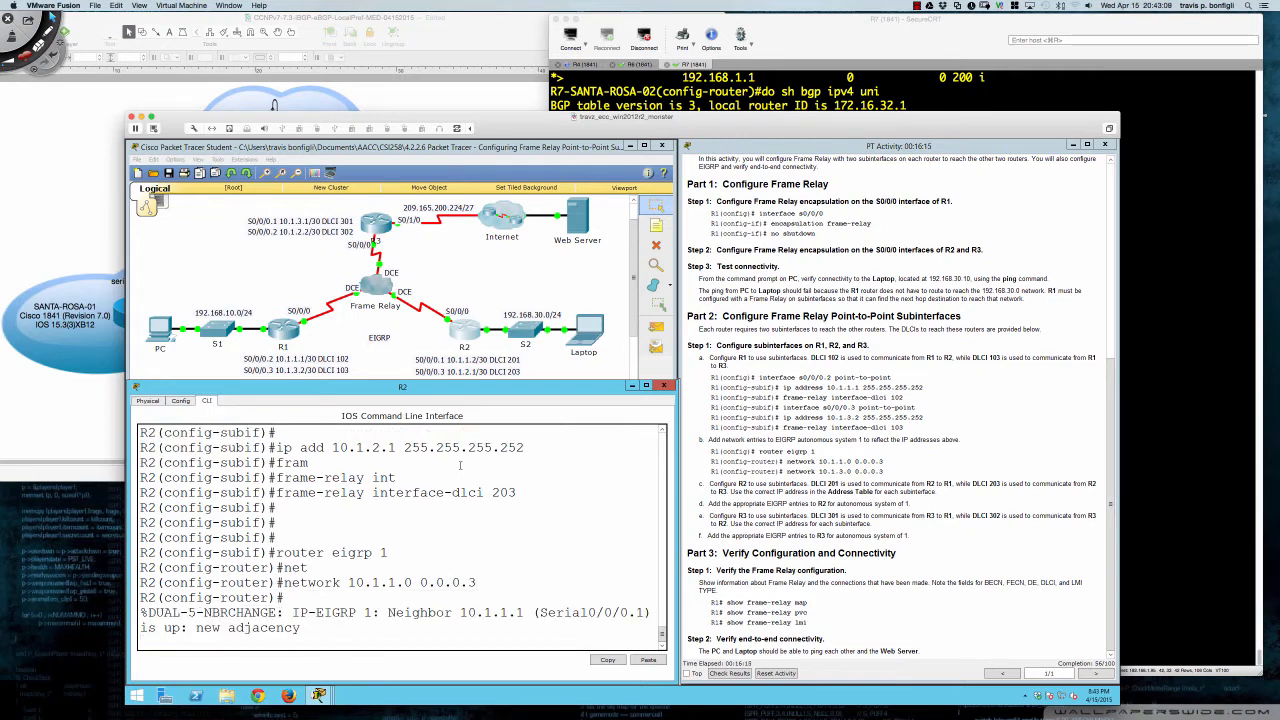
Add network 10.1.2.0 with wildcard mask 0.0.0.3 to EIGRP 1 on R2.
{"action": "key", "text": "Up"}
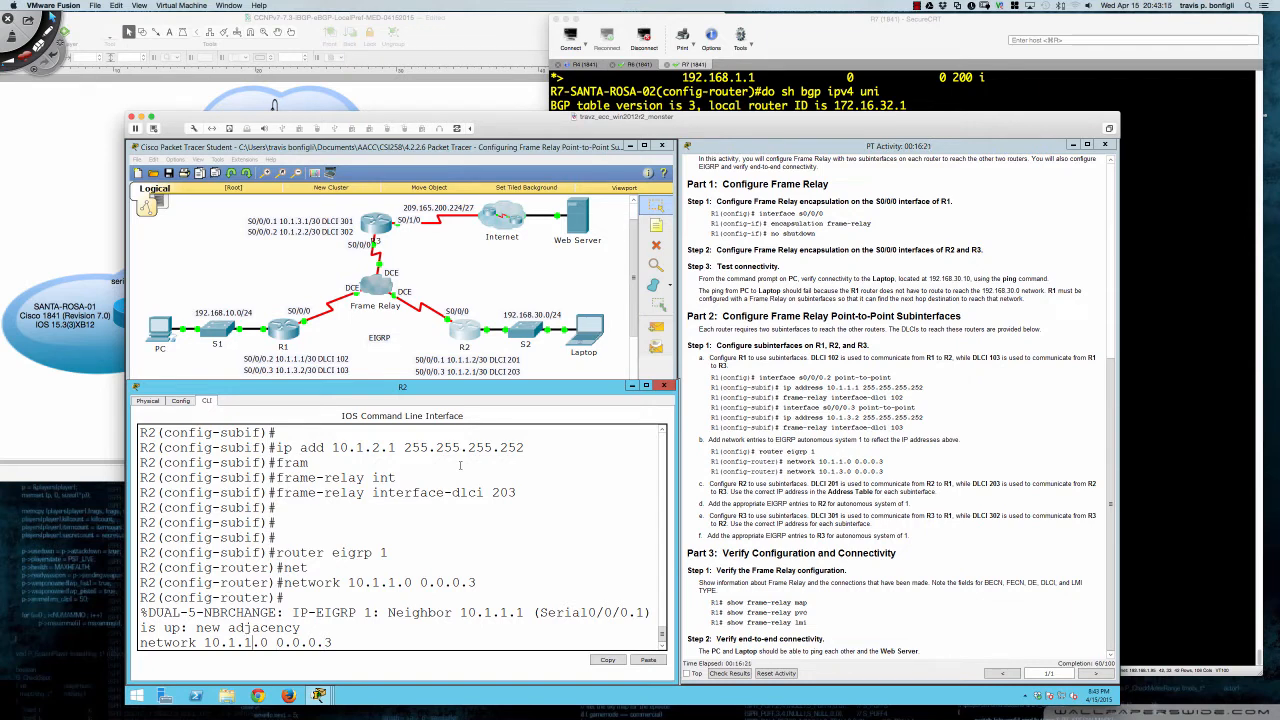
{"action": "key", "text": "BackSpace"}
{"action": "type", "text": "2"}
{"action": "key", "text": "Return"}
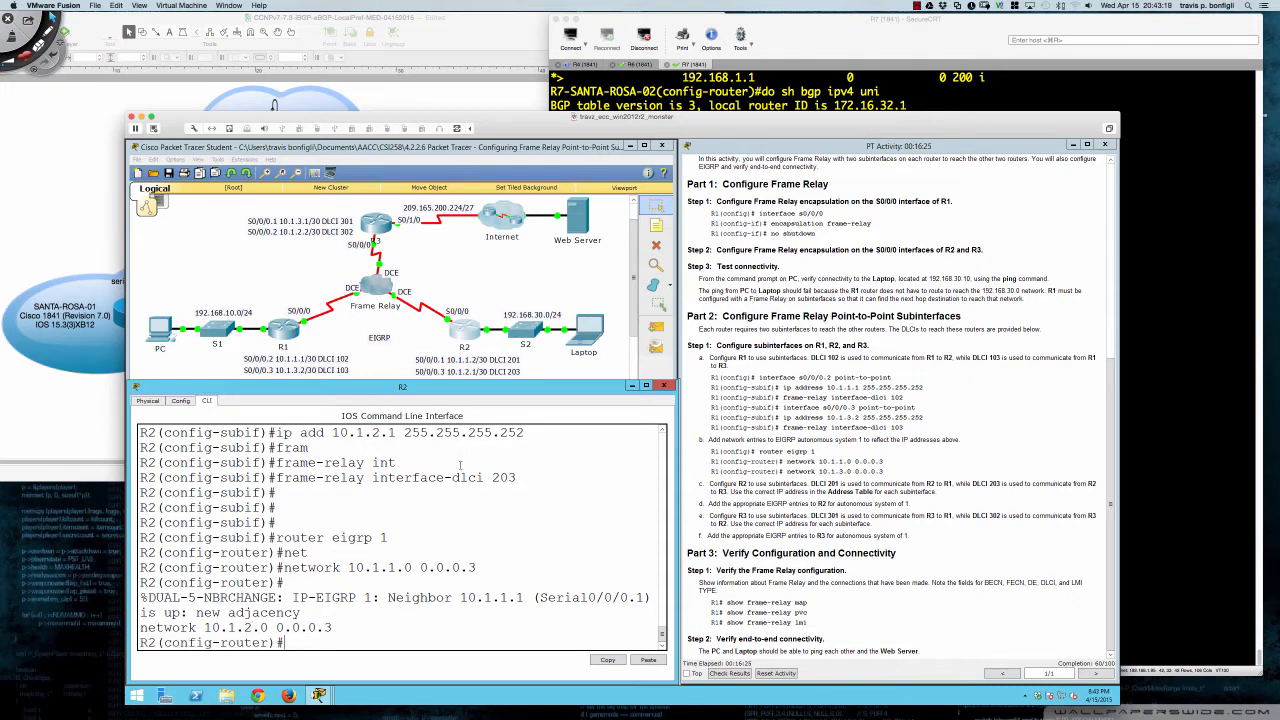
{"action": "key", "text": "Return"}
{"action": "key", "text": "Return"}
{"action": "key", "text": "Return"}
{"action": "key", "text": "Return"}
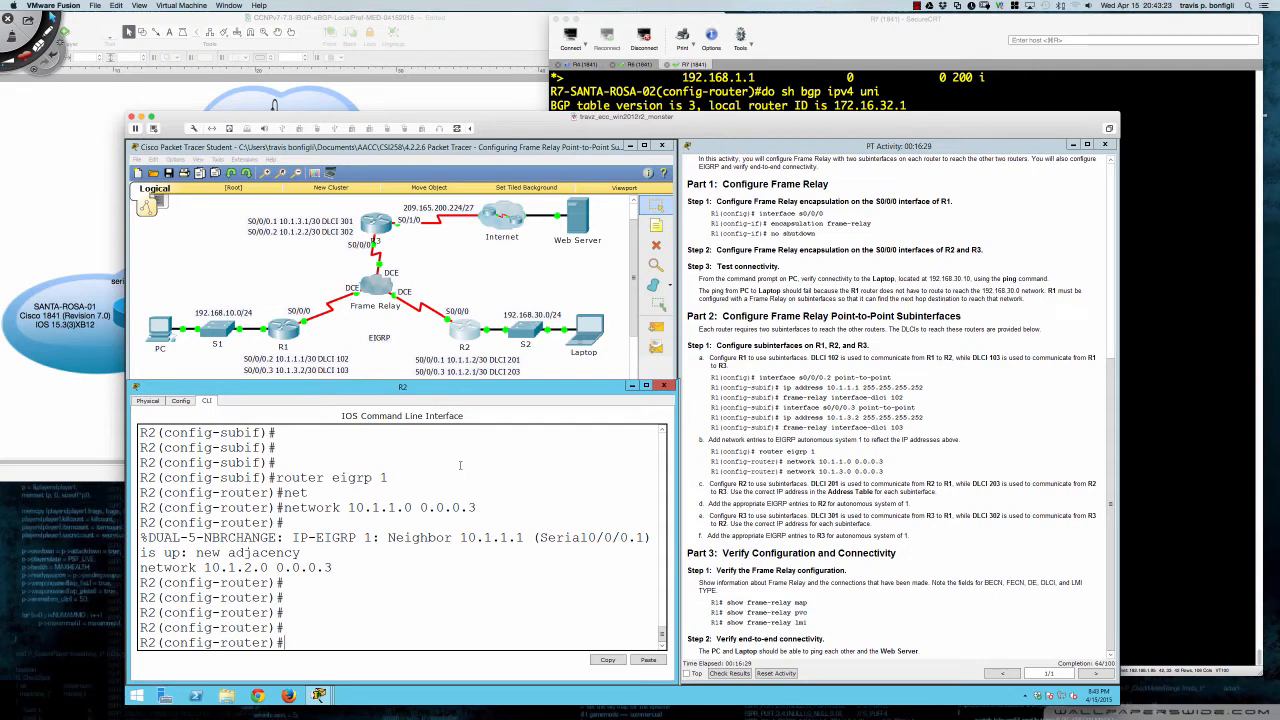
{"action": "key", "text": "Return"}
{"action": "key", "text": "Return"}
{"action": "key", "text": "Return"}
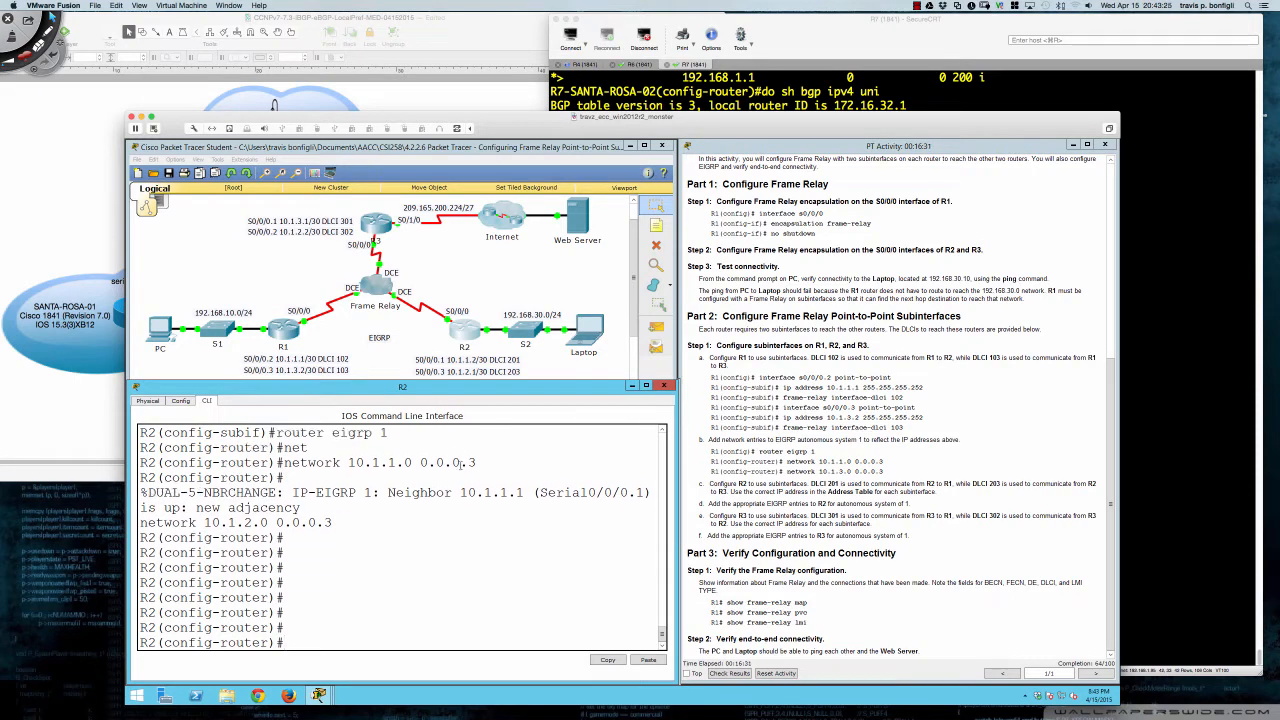
Display R2's EIGRP neighbors with do sh ip eigrp neigh and compare them with the topology.
{"action": "type", "text": "do sh ip eigrp neigh"}
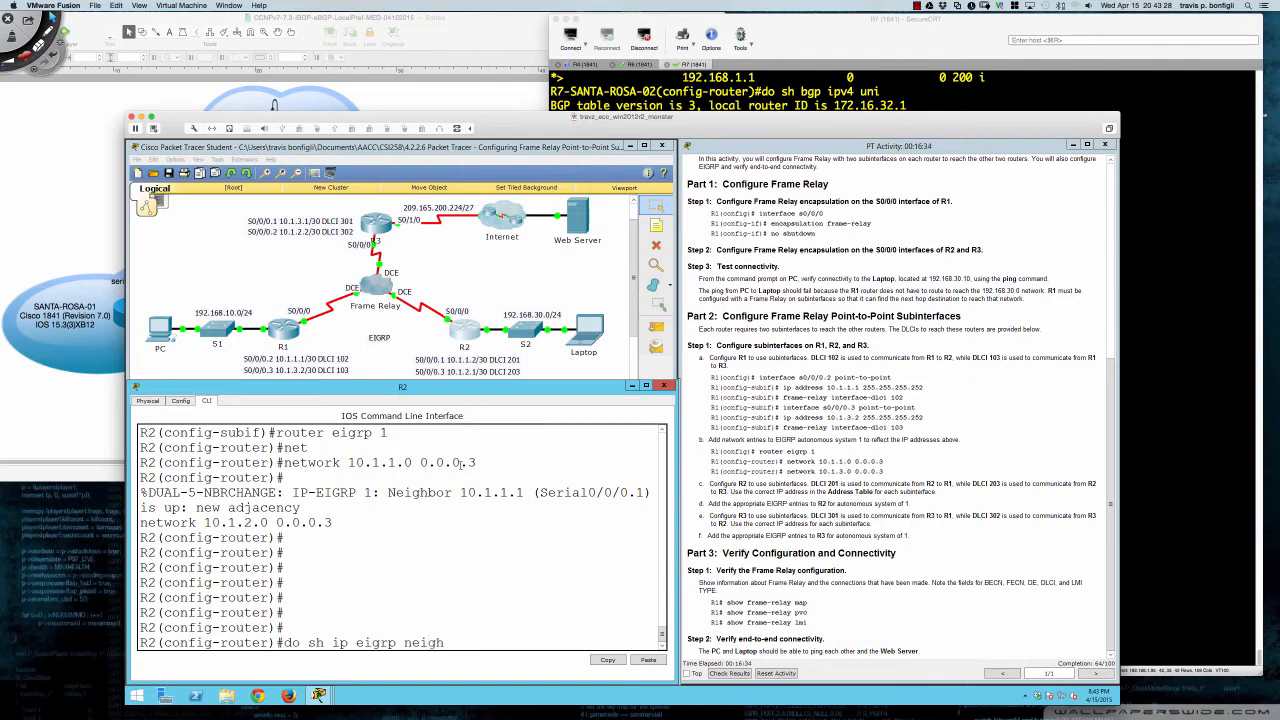
{"action": "key", "text": "Return"}
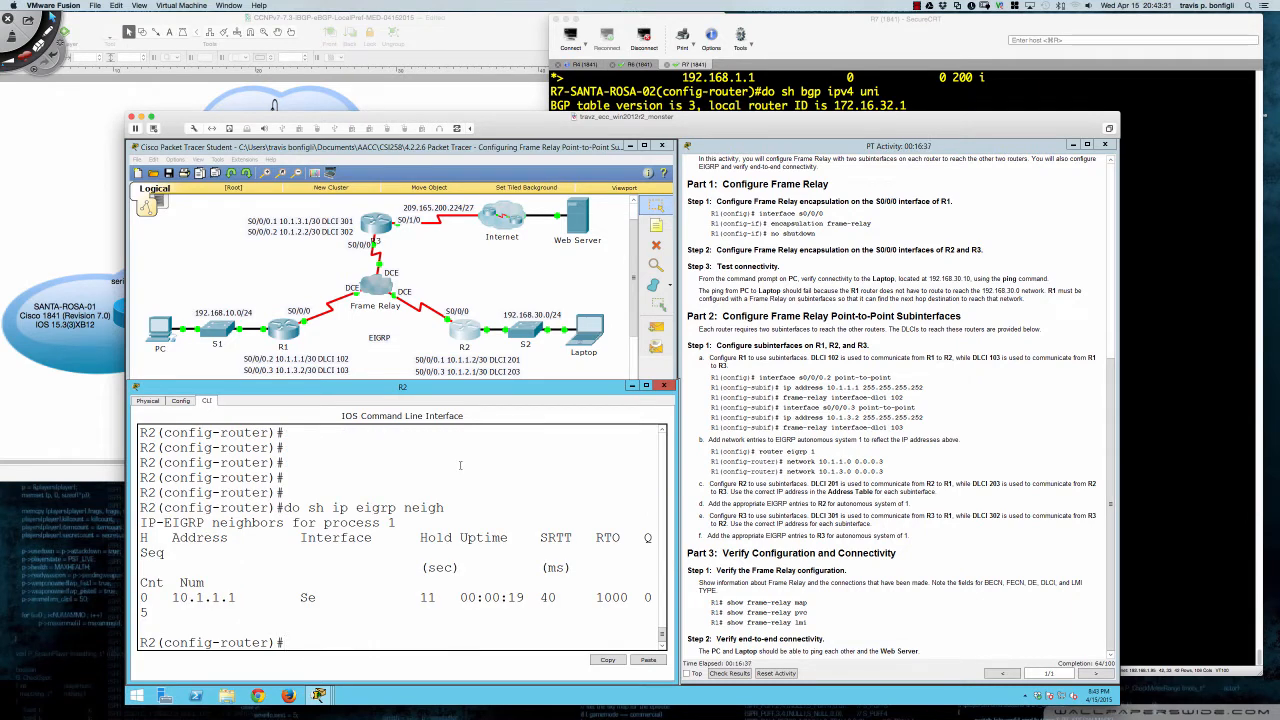
{"action": "scroll", "coordinate": [394, 303], "scroll_direction": "up", "scroll_amount": 2}
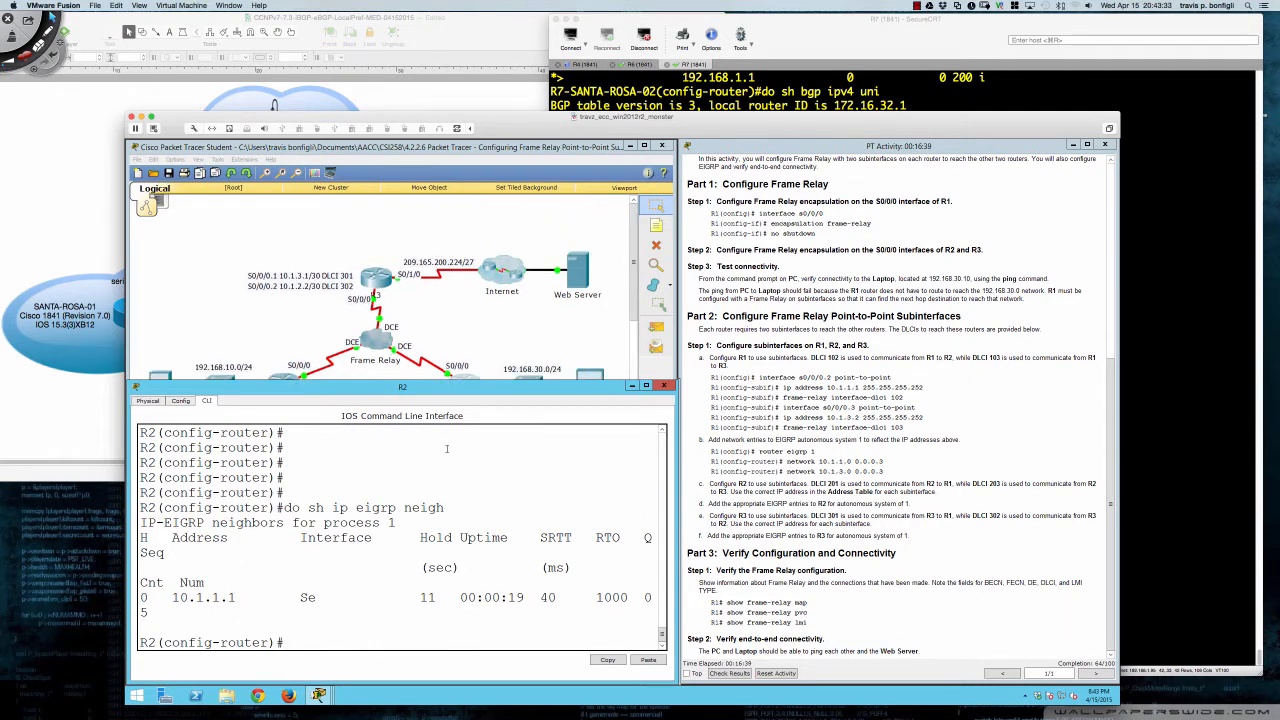
{"action": "scroll", "coordinate": [487, 358], "scroll_direction": "down", "scroll_amount": 2}
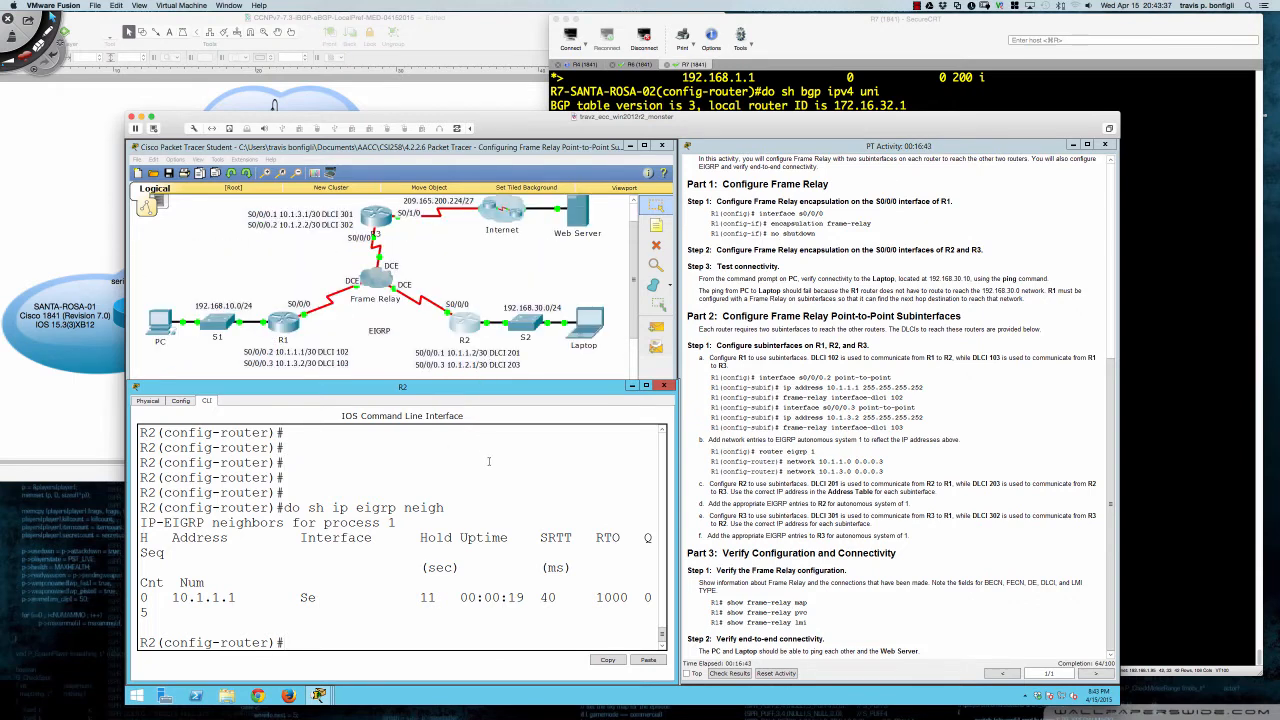
Leave configuration mode on R2 and save its configuration with wri mem.
{"action": "type", "text": "en"}
{"action": "key", "text": "Return"}
{"action": "key", "text": "Return"}
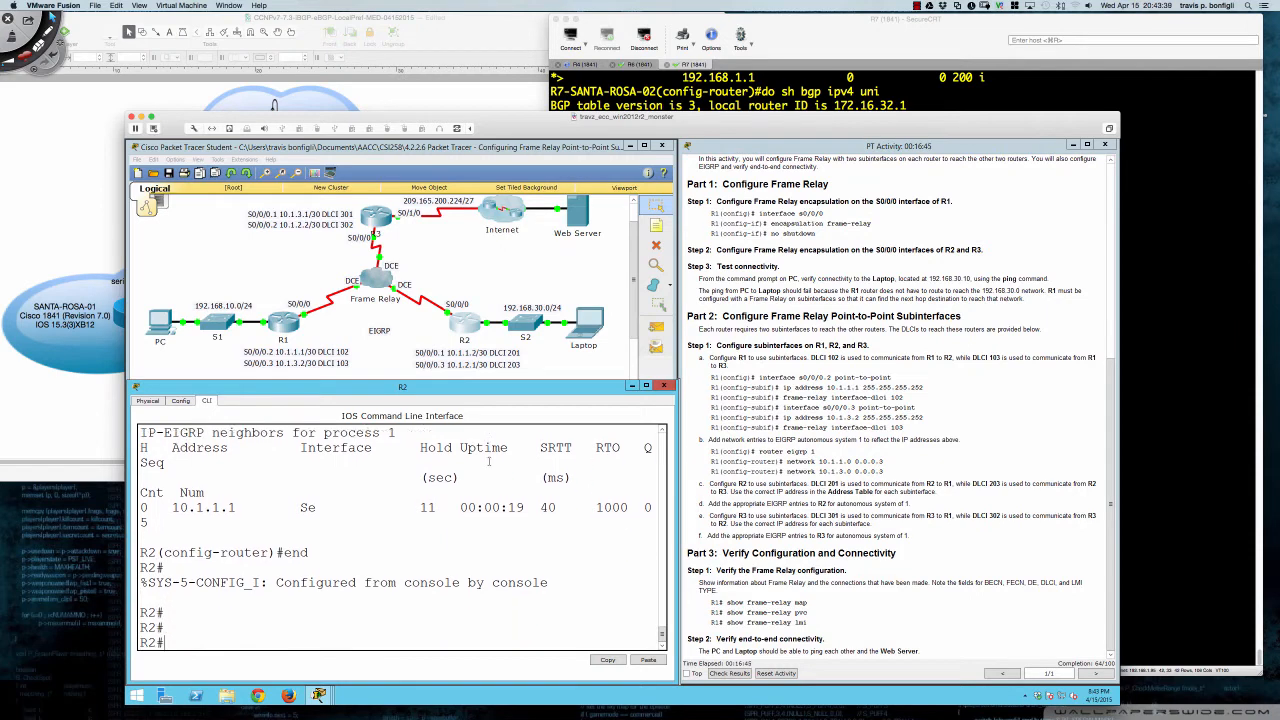
{"action": "type", "text": "wri mem"}
{"action": "key", "text": "Return"}
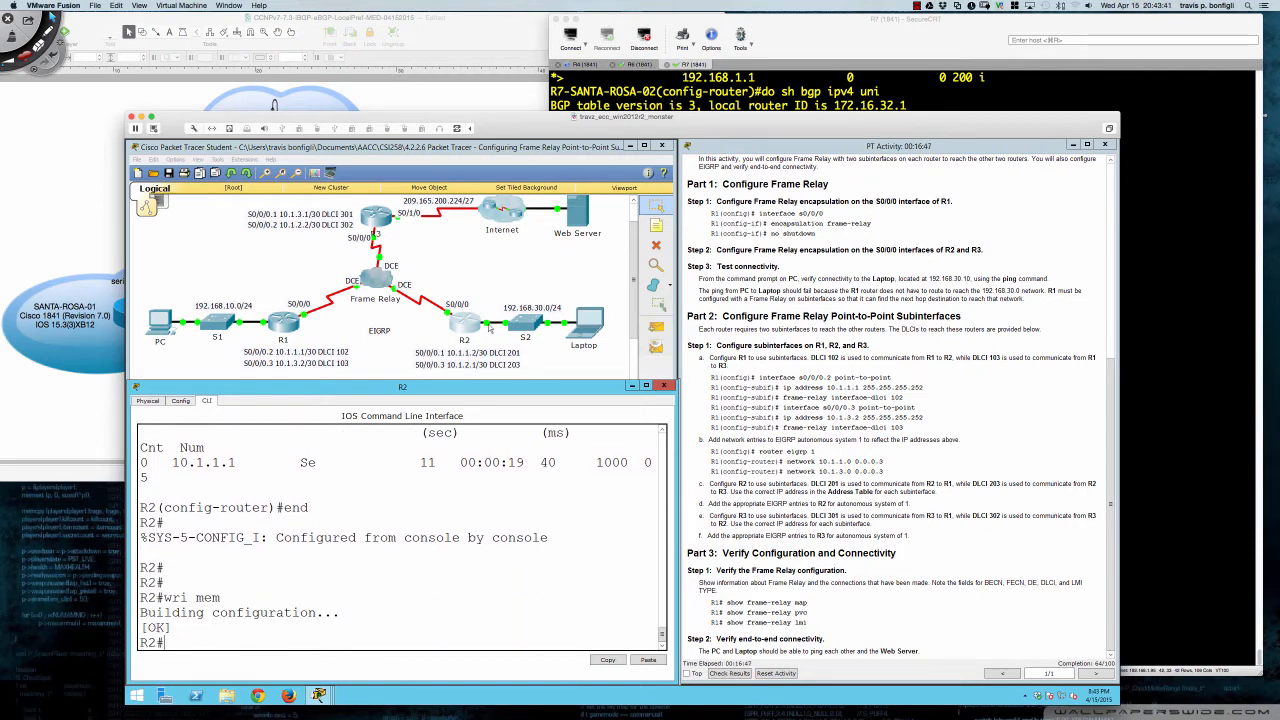
Open R3's command line and display its running configuration with do sh run to examine the serial interface settings.
{"action": "left_click", "coordinate": [379, 222]}
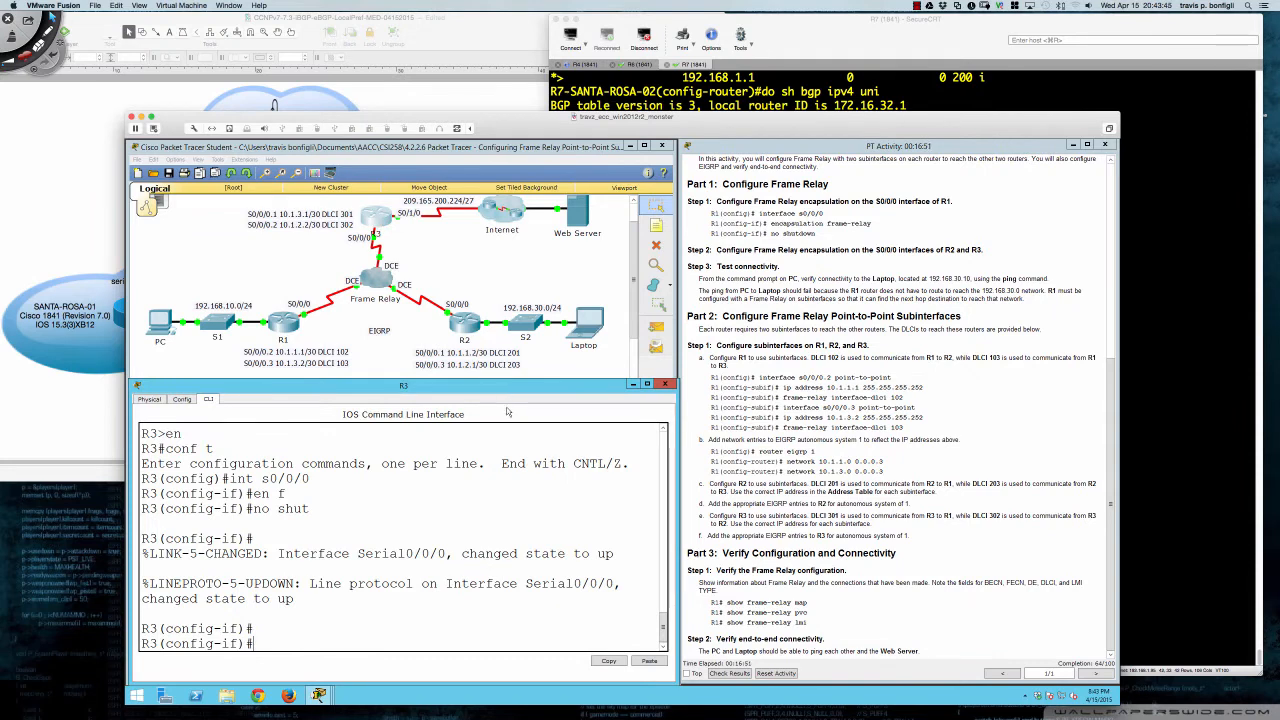
{"action": "key", "text": "Return"}
{"action": "key", "text": "Return"}
{"action": "key", "text": "Return"}
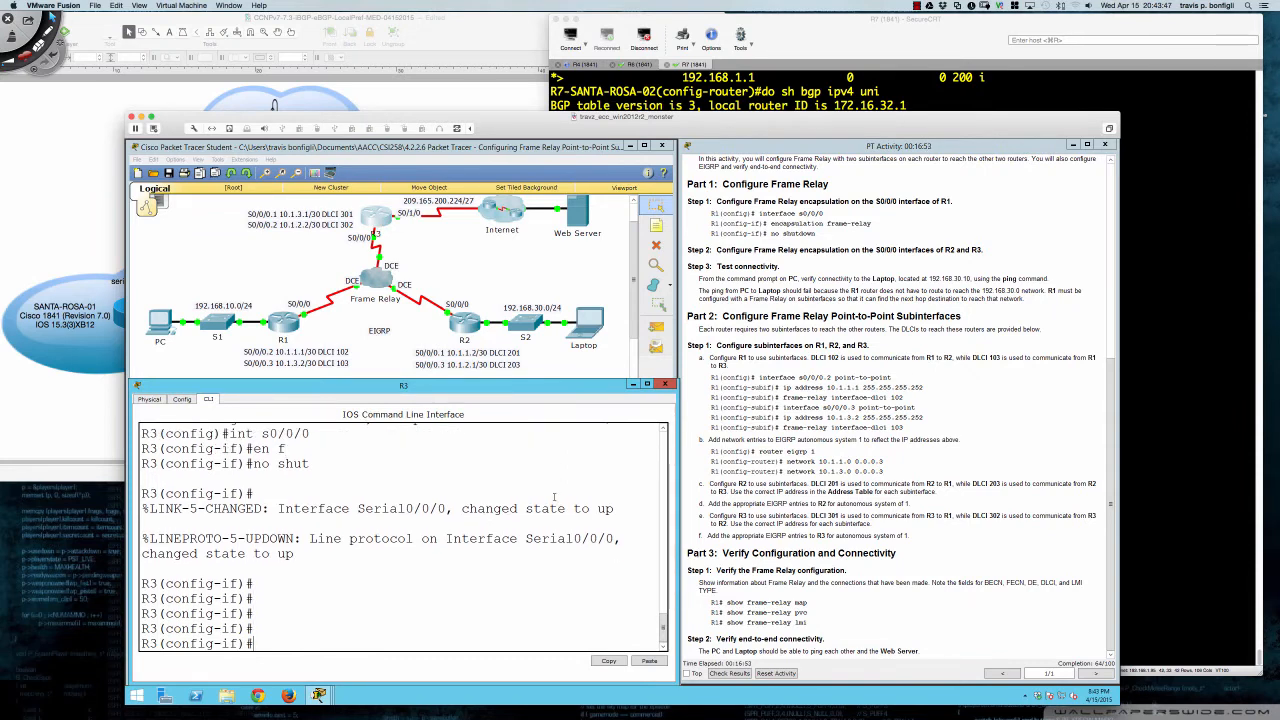
{"action": "type", "text": "do sh run"}
{"action": "key", "text": "Return"}
{"action": "key", "text": "space"}
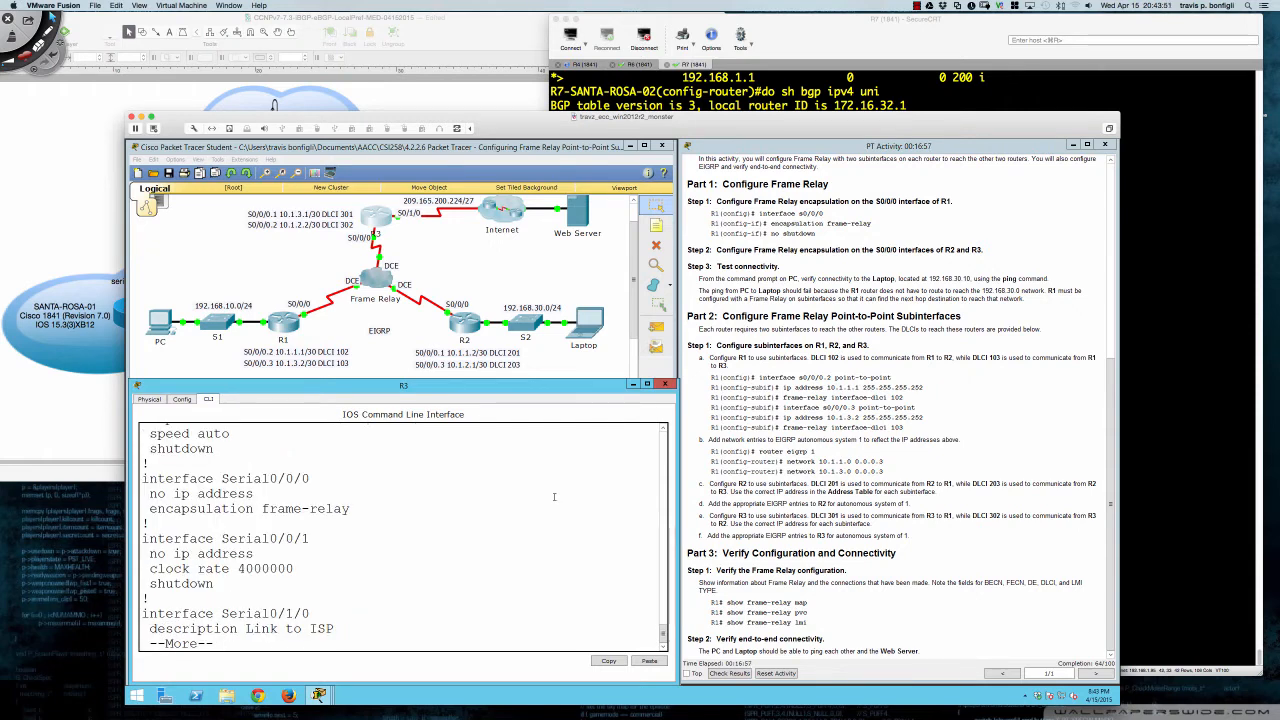
{"action": "type", "text": "q"}
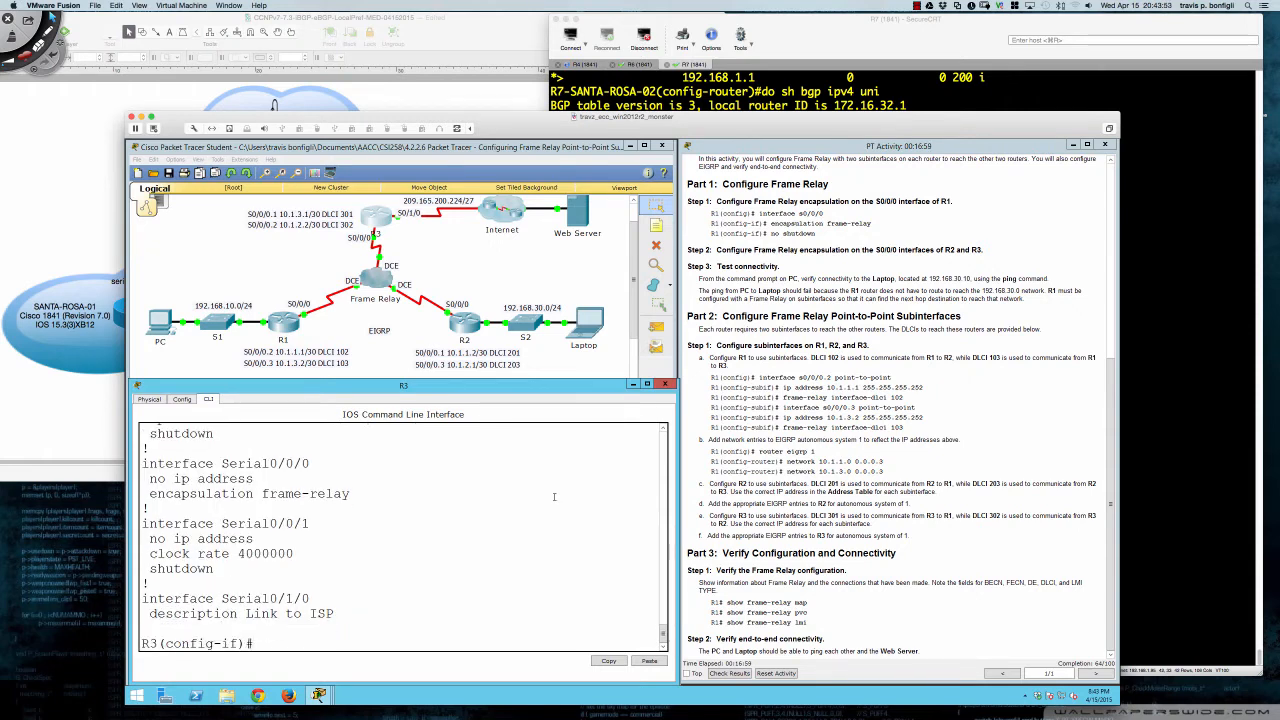
Create point-to-point subinterface s0/0/0.1 on R3 and assign it IP address 10.1.3.1 with mask 255.255.255.252.
{"action": "type", "text": "int s0/0/0.1 po"}
{"action": "key", "text": "Return"}
{"action": "key", "text": "Return"}
{"action": "key", "text": "Return"}
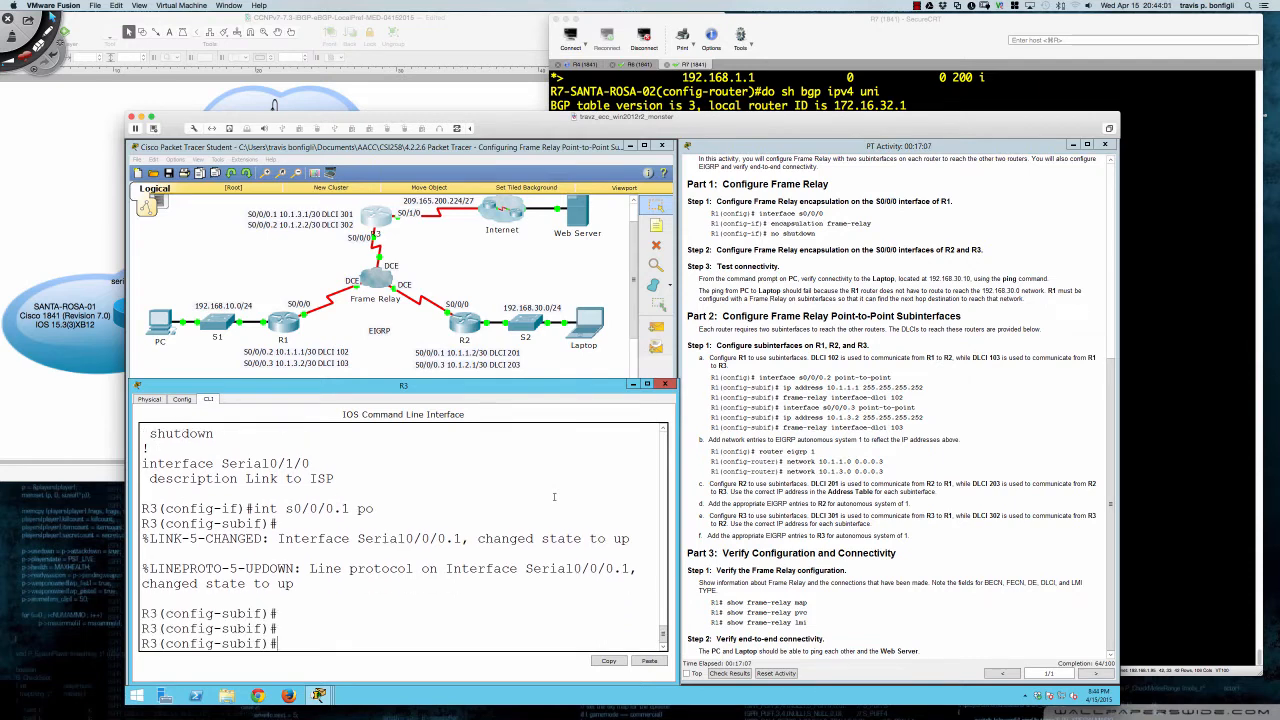
{"action": "type", "text": "ip add 10.1.3.1 255.255.255.2"}
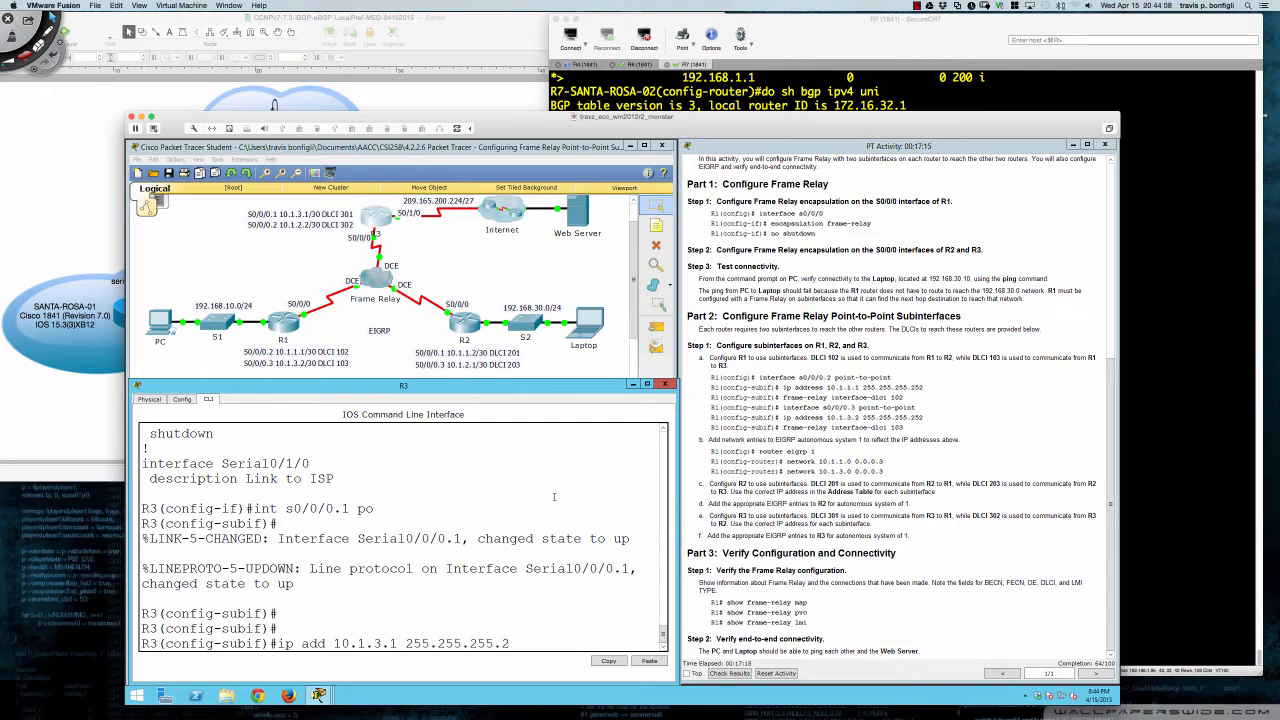
{"action": "type", "text": "52"}
{"action": "key", "text": "Return"}
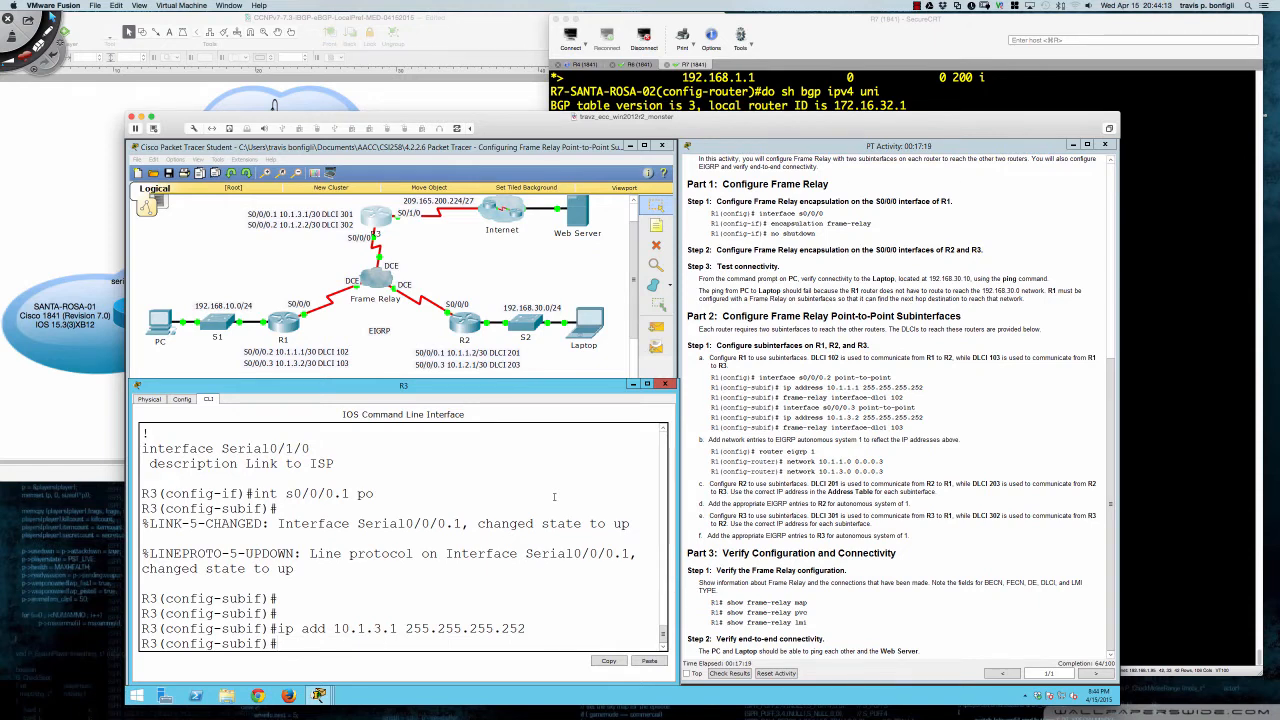
Create subinterface s0/0/0.2 on R3 as point-to-point.
{"action": "type", "text": "int s0/0"}
{"action": "key", "text": "BackSpace"}
{"action": "key", "text": "BackSpace"}
{"action": "key", "text": "BackSpace"}
{"action": "type", "text": "0/0/0.2 po"}
{"action": "key", "text": "Return"}
{"action": "key", "text": "Return"}
{"action": "key", "text": "Return"}
Assign IP address 10.1.2.2 with mask 255.255.255.252 to R3's subinterface s0/0/0.2, correcting the command to ip add.
{"action": "type", "text": "ip"}
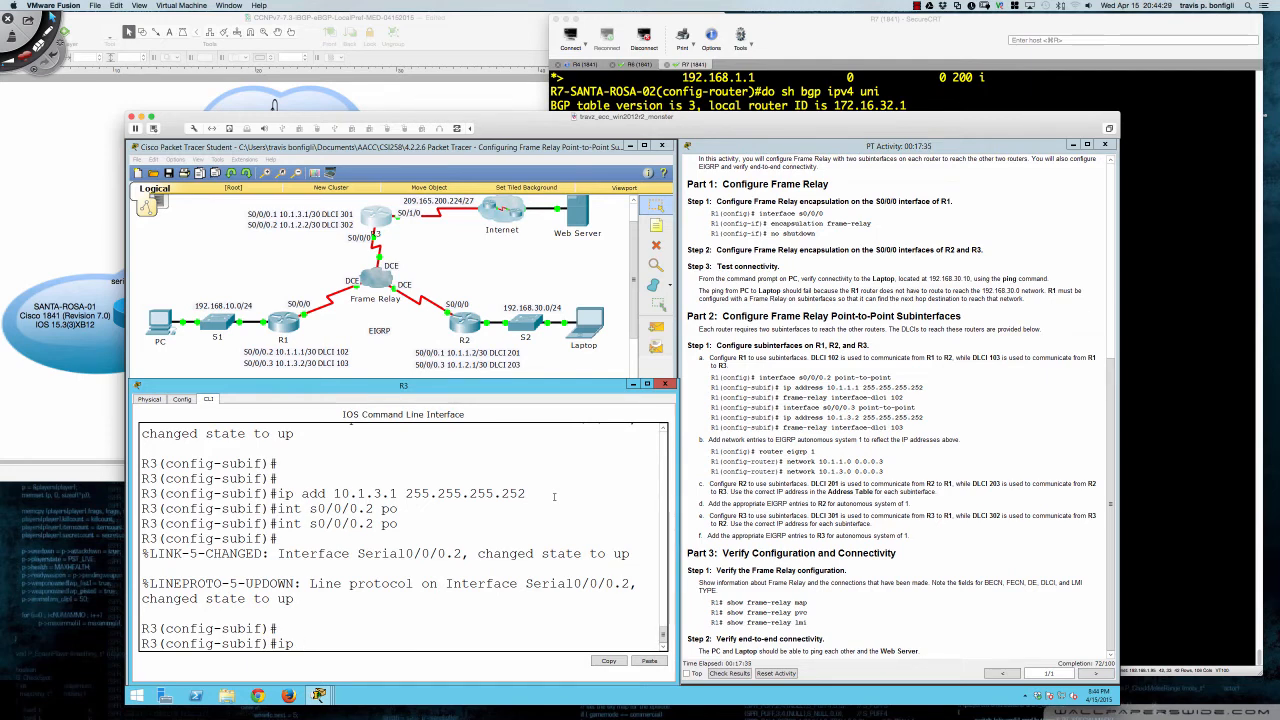
{"action": "type", "text": "10.1.2.2 255.255.25"}
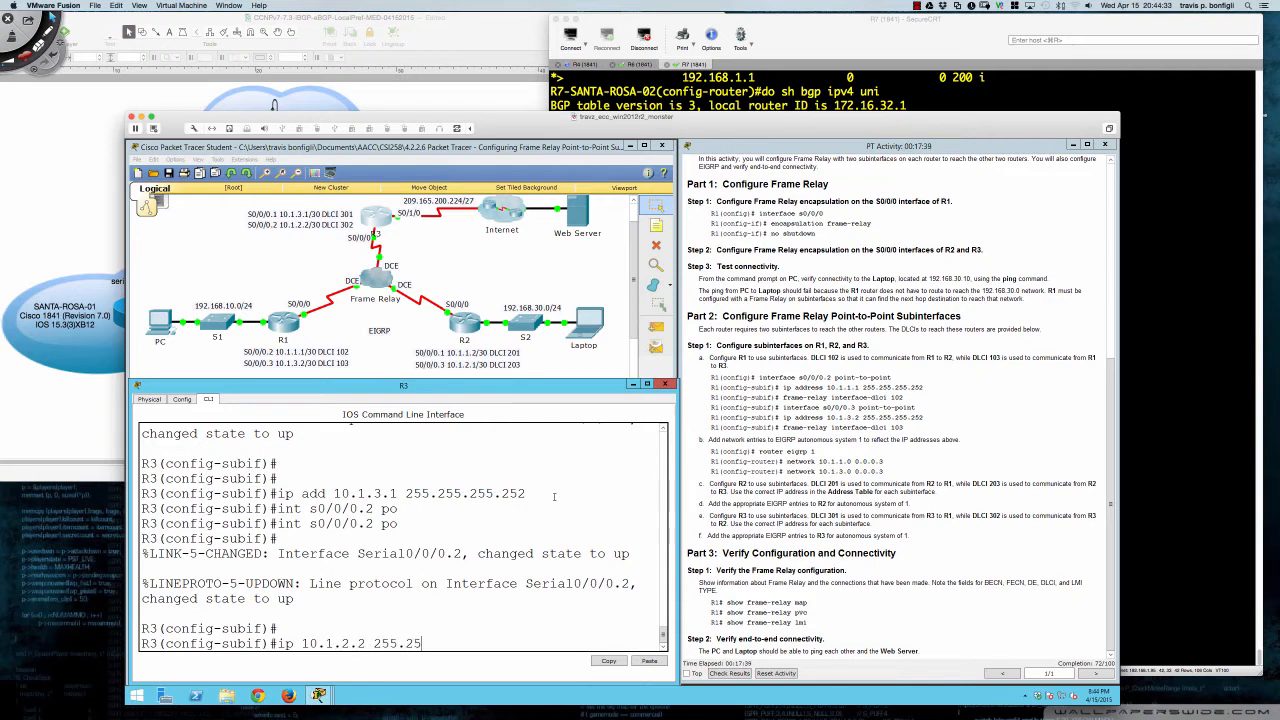
{"action": "type", "text": "5.252"}
{"action": "key", "text": "Return"}
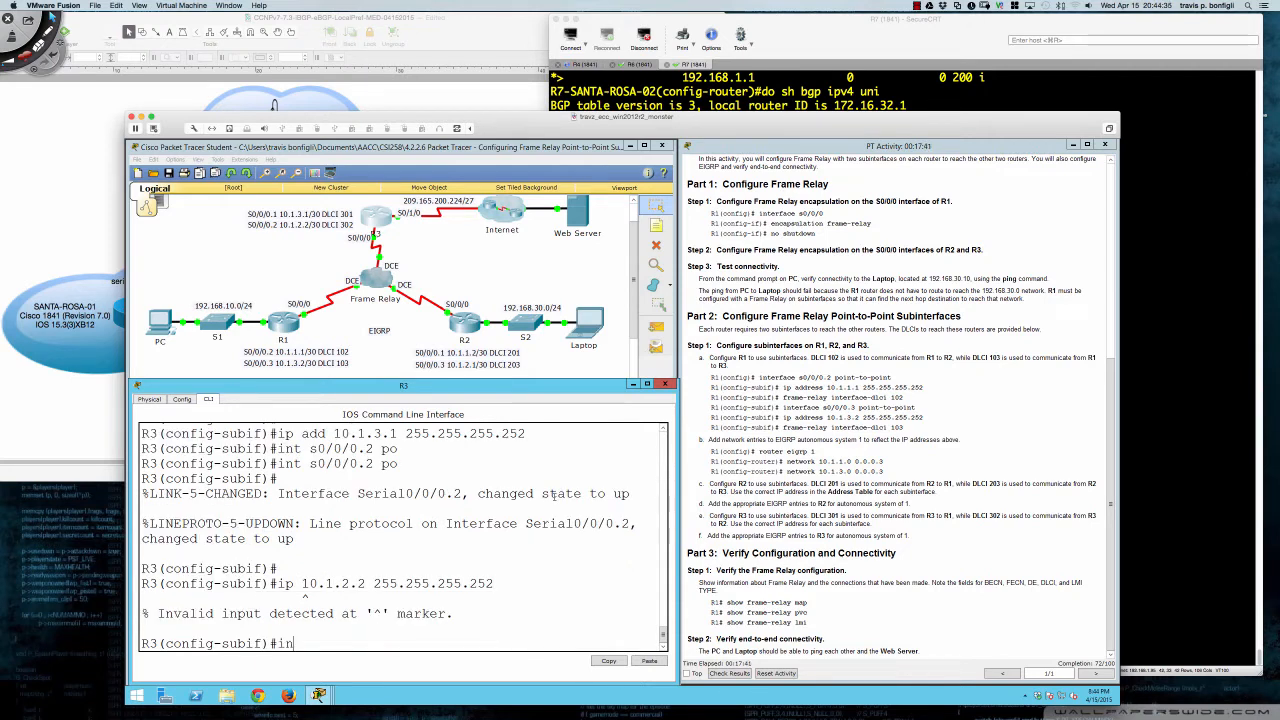
{"action": "key", "text": "Up"}
{"action": "key", "text": "Left"}
{"action": "key", "text": "Left"}
{"action": "key", "text": "Left"}
{"action": "key", "text": "Left"}
{"action": "key", "text": "Left"}
{"action": "key", "text": "Left"}
{"action": "key", "text": "Left"}
{"action": "key", "text": "Left"}
{"action": "key", "text": "Left"}
{"action": "key", "text": "Left"}
{"action": "key", "text": "Left"}
{"action": "key", "text": "Left"}
{"action": "key", "text": "Left"}
{"action": "key", "text": "Left"}
{"action": "key", "text": "Left"}
{"action": "key", "text": "Left"}
{"action": "key", "text": "Left"}
{"action": "key", "text": "Left"}
{"action": "key", "text": "Left"}
{"action": "key", "text": "Left"}
{"action": "type", "text": "add"}
{"action": "key", "text": "Return"}
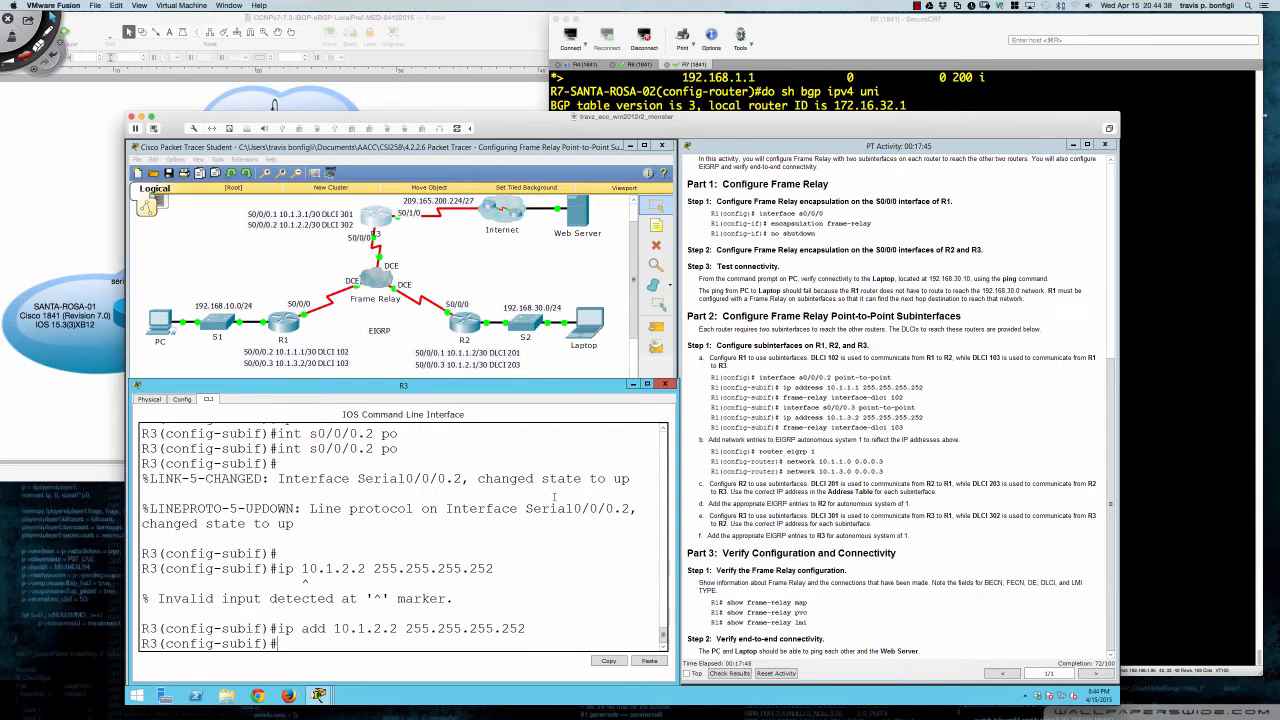
Assign DLCI 302 to R3's subinterface s0/0/0.2 with frame-relay interface-dlci.
{"action": "type", "text": "fra"}
{"action": "key", "text": "Tab"}
{"action": "type", "text": "int"}
{"action": "key", "text": "Tab"}
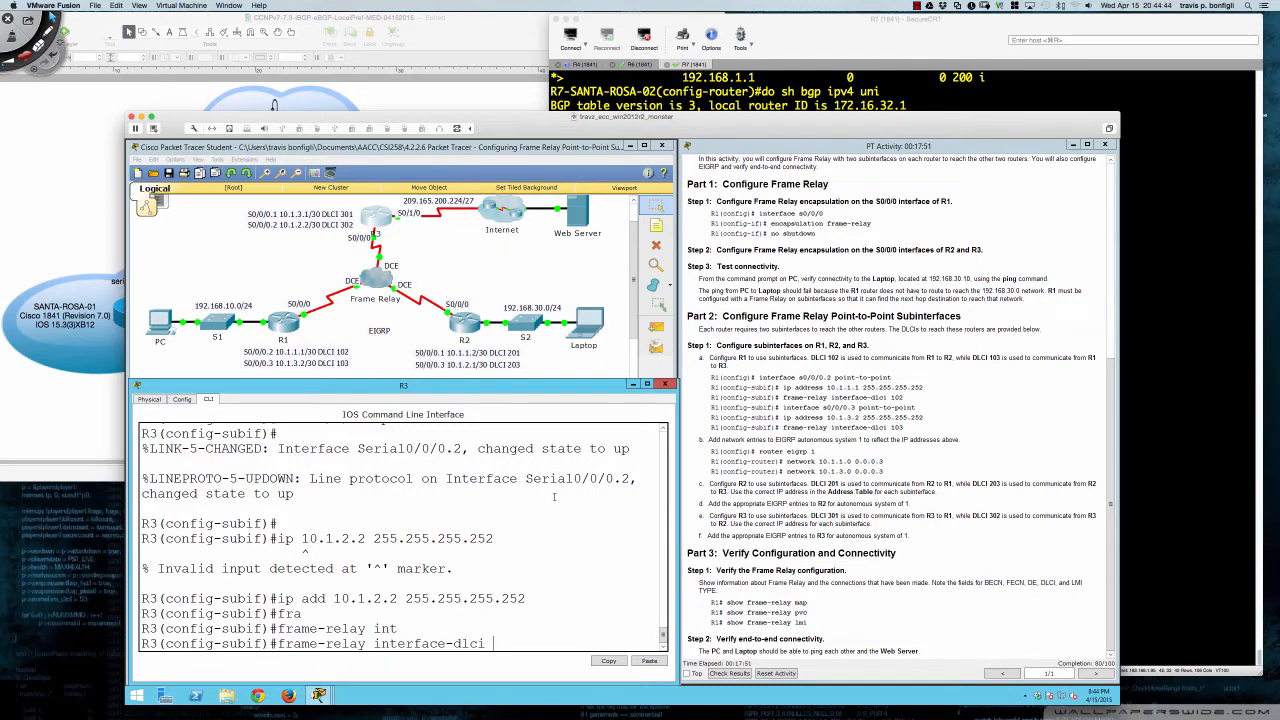
{"action": "type", "text": "302"}
{"action": "key", "text": "Return"}
Assign DLCI 301 to R3's subinterface s0/0/0.1 with frame-relay interface-dlci.
{"action": "type", "text": "int s0/0/0"}
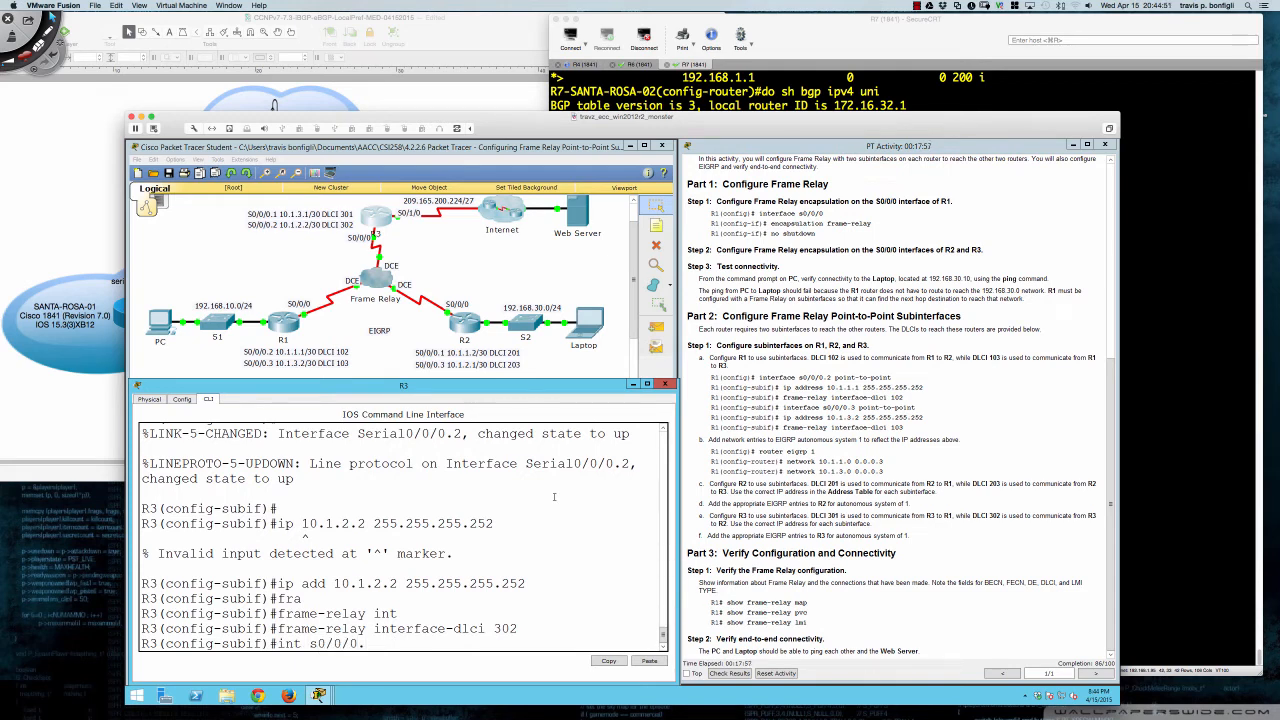
{"action": "type", "text": ".1"}
{"action": "key", "text": "Return"}
{"action": "type", "text": "fram"}
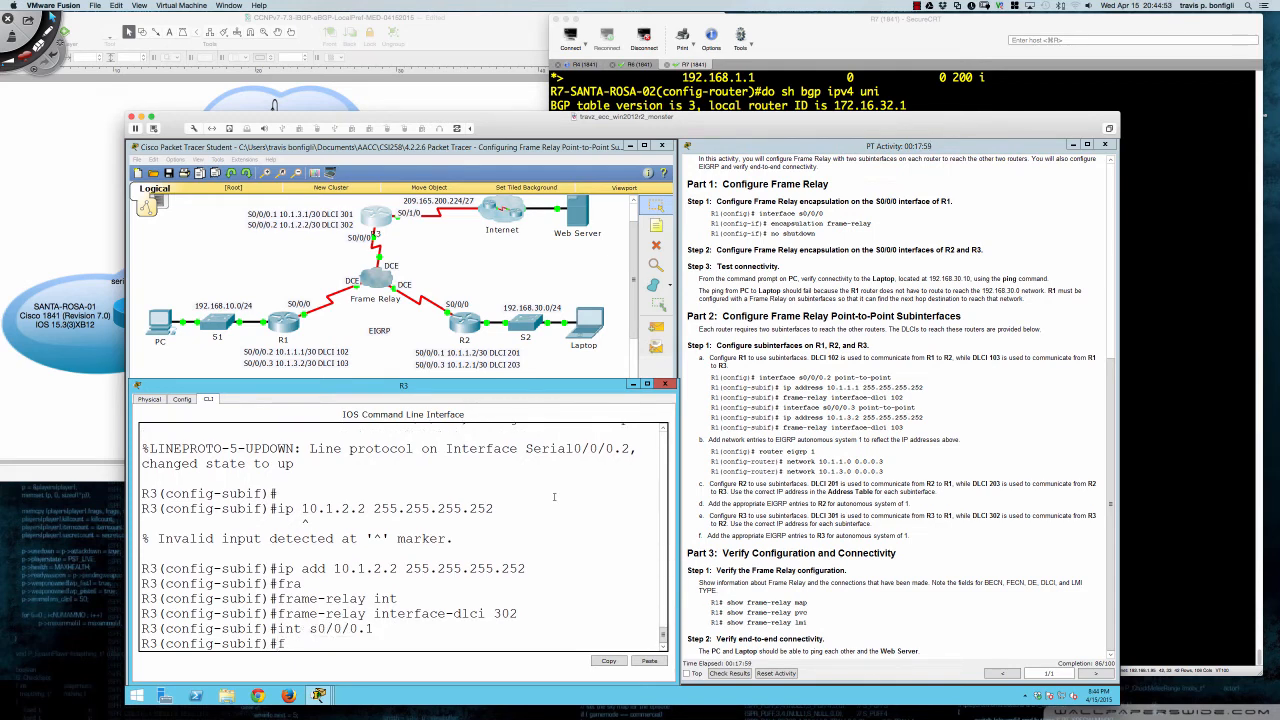
{"action": "key", "text": "Tab"}
{"action": "type", "text": "inter"}
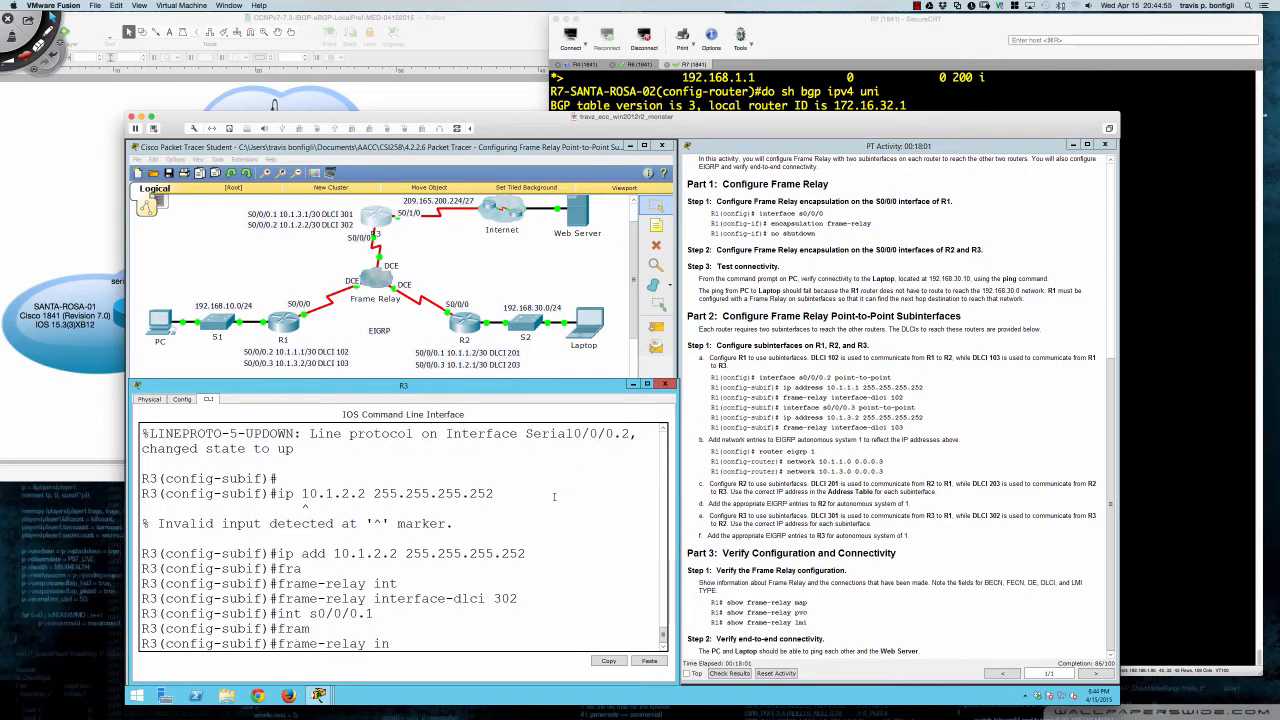
{"action": "key", "text": "Tab"}
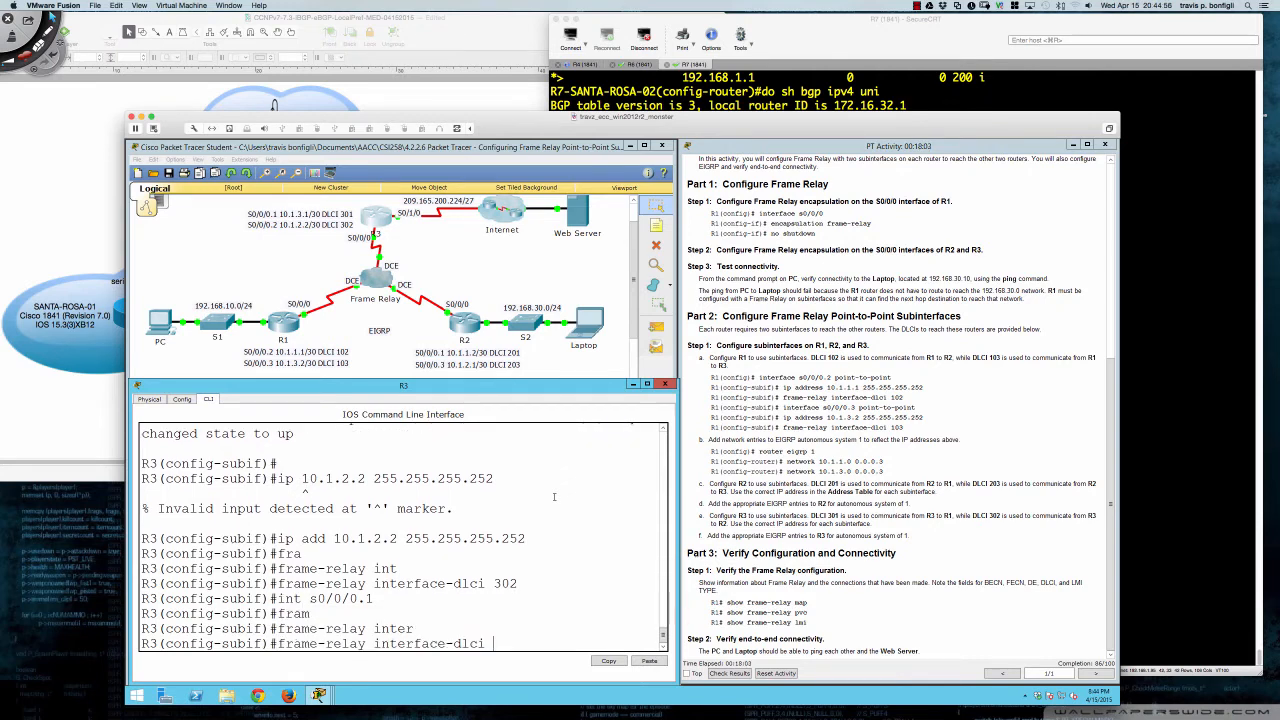
{"action": "type", "text": "301"}
{"action": "key", "text": "Return"}
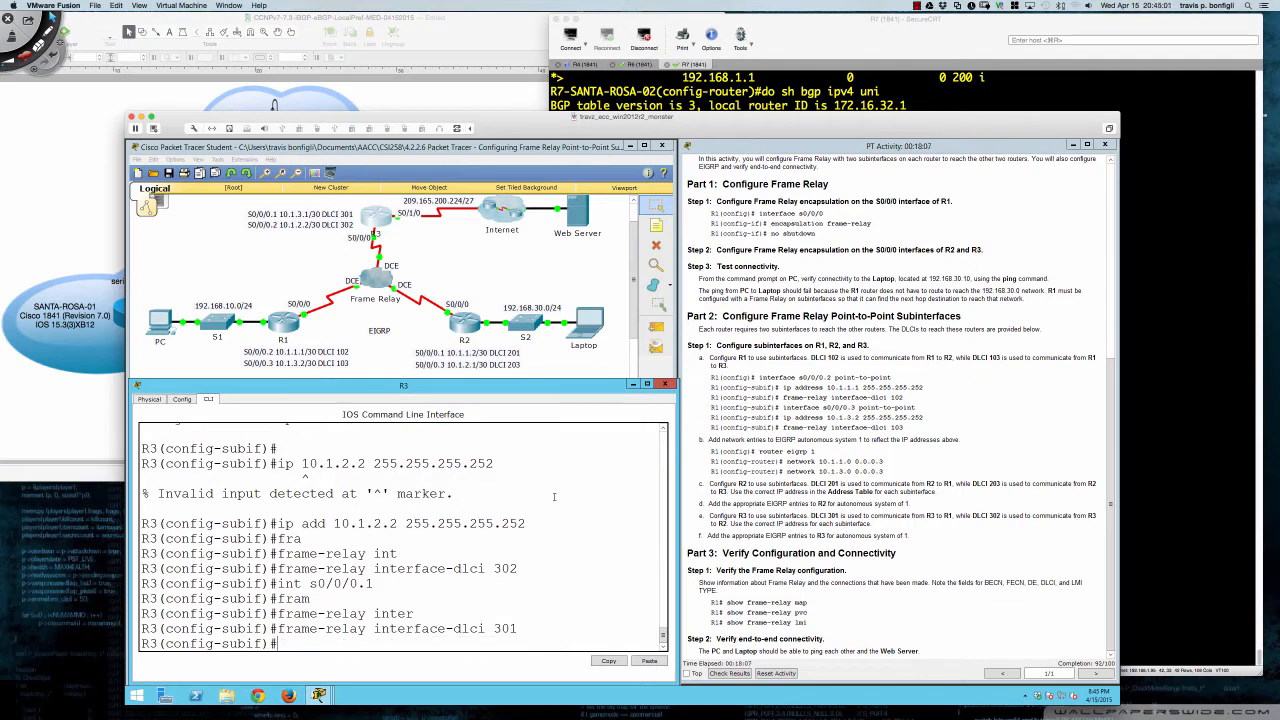
Check R3's EIGRP neighbors with do sh ip eigrp neigh.
{"action": "key", "text": "Return"}
{"action": "key", "text": "Return"}
{"action": "key", "text": "Return"}
{"action": "key", "text": "Return"}
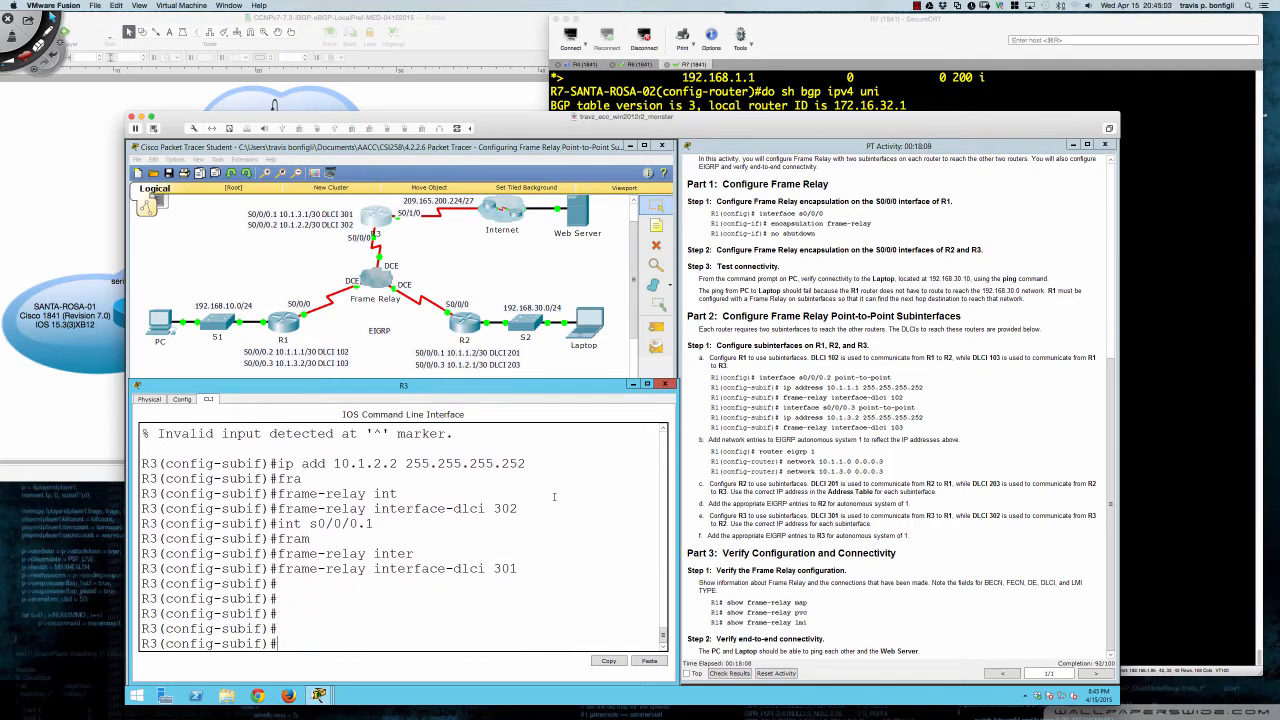
{"action": "type", "text": "do sh ip eigrp neigh"}
{"action": "key", "text": "Return"}
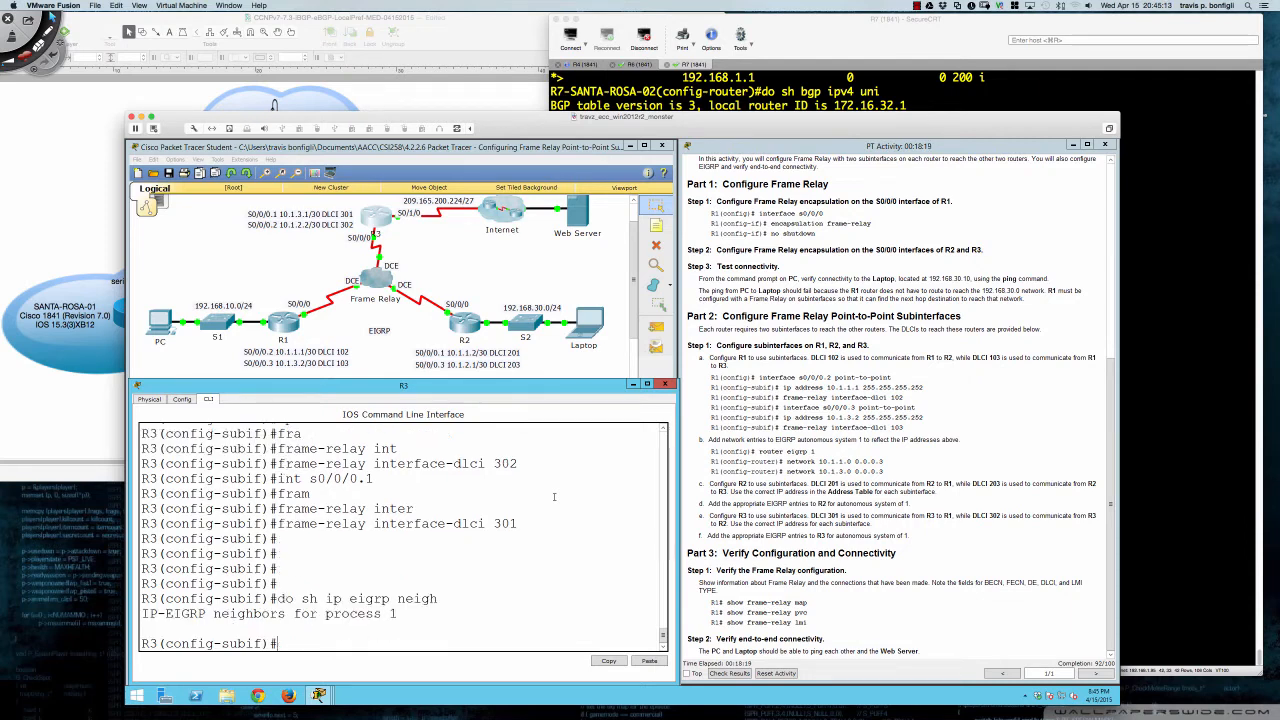
{"action": "key", "text": "Return"}
{"action": "key", "text": "Return"}
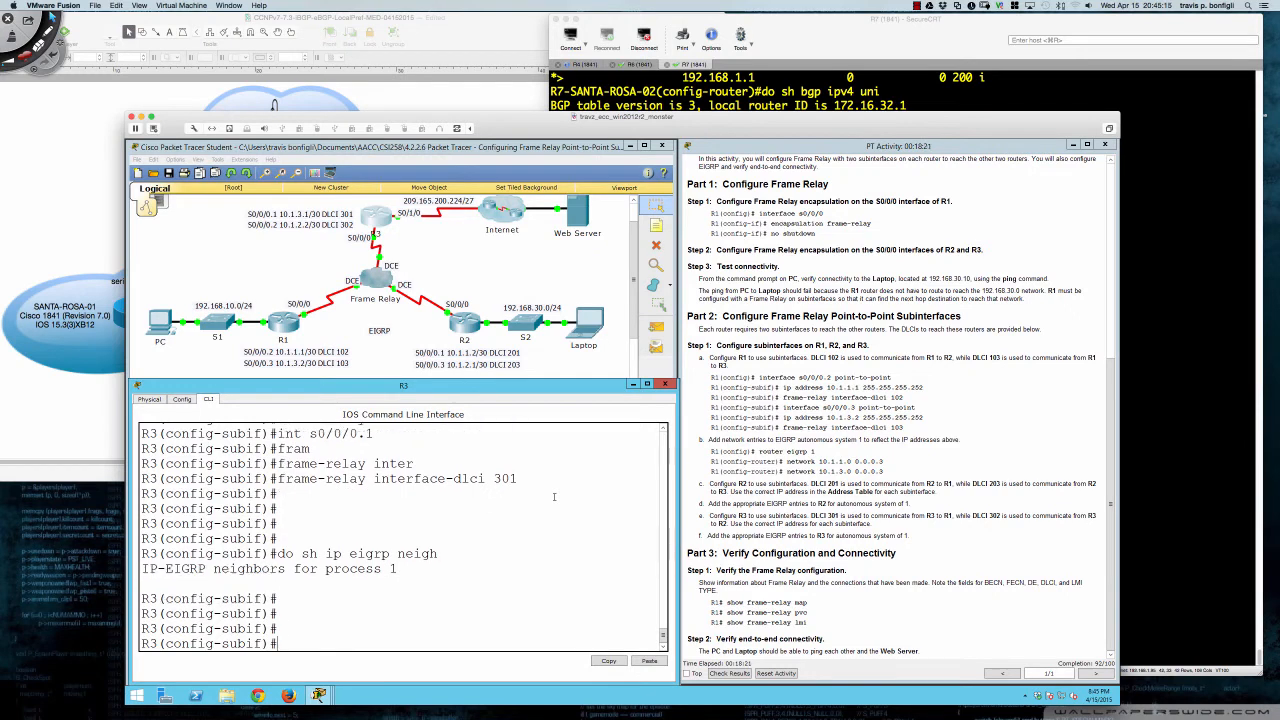
Examine the router eigrp 1 section of R3's running configuration with do sh run, and quit the listing.
{"action": "type", "text": "do sh run"}
{"action": "key", "text": "Return"}
{"action": "key", "text": "space"}
{"action": "key", "text": "space"}
{"action": "key", "text": "space"}
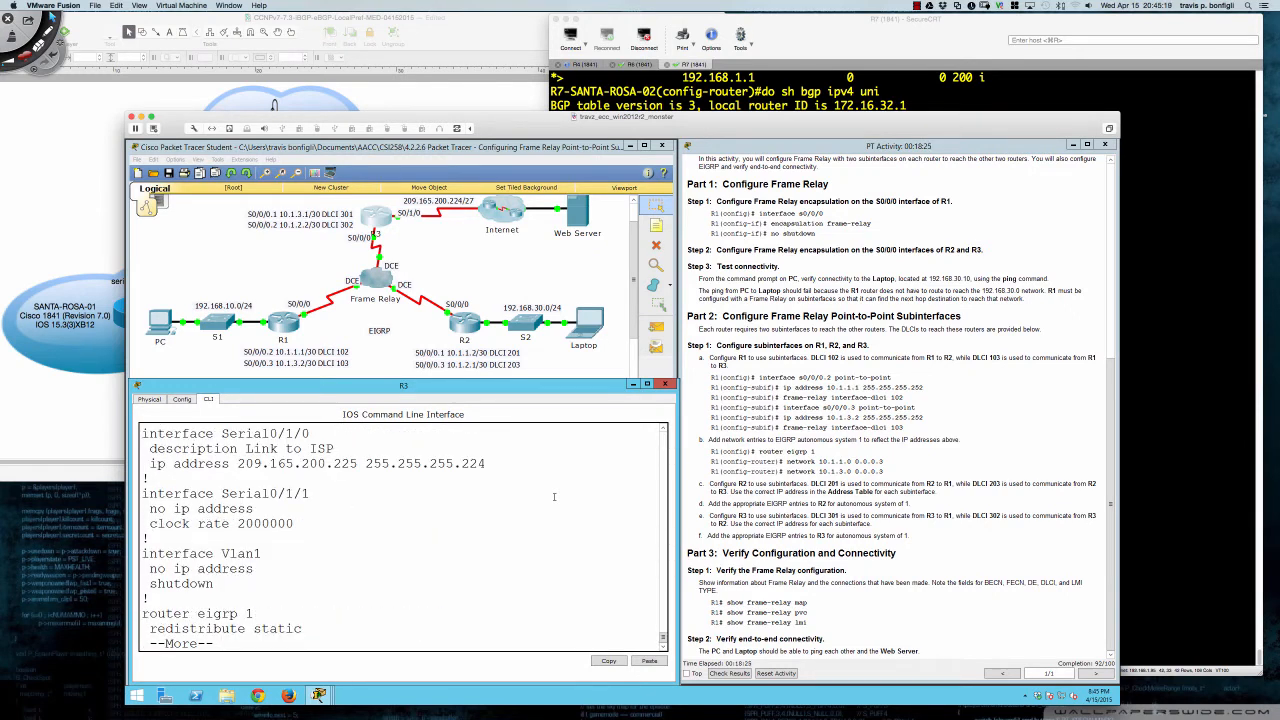
{"action": "key", "text": "Return"}
{"action": "key", "text": "Return"}
{"action": "key", "text": "Return"}
{"action": "key", "text": "Return"}
{"action": "key", "text": "Return"}
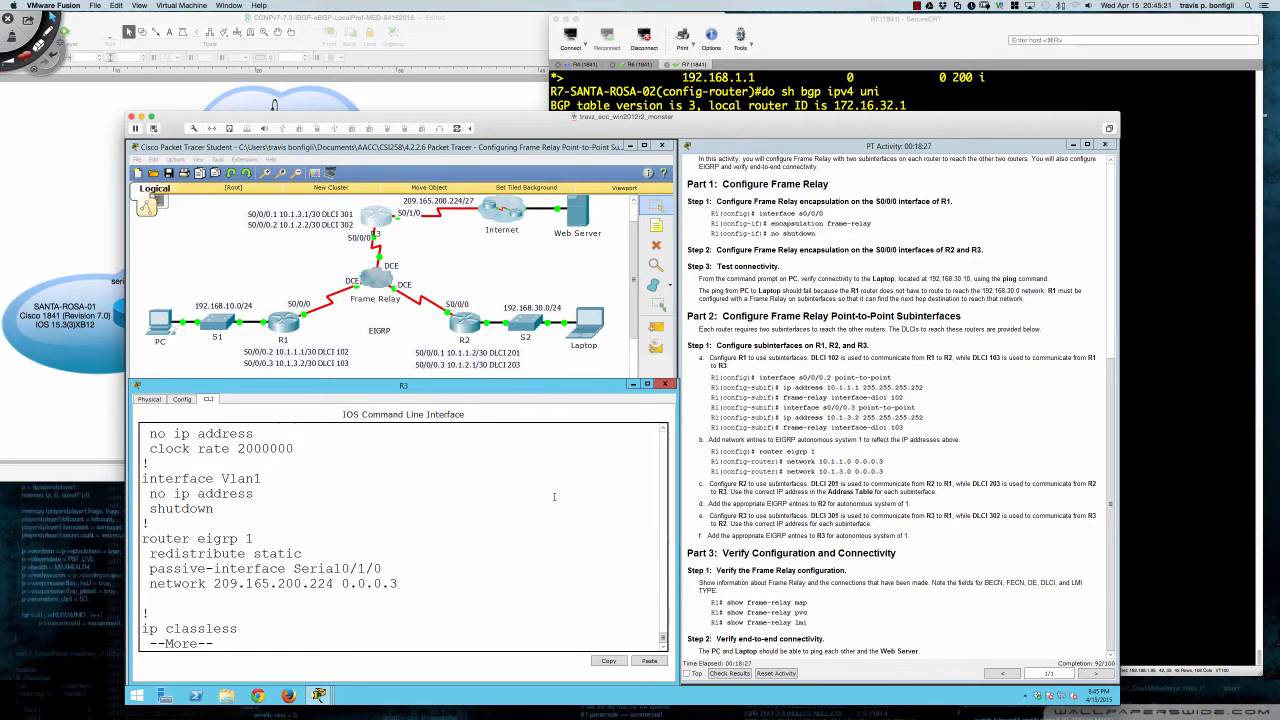
{"action": "key", "text": "q"}
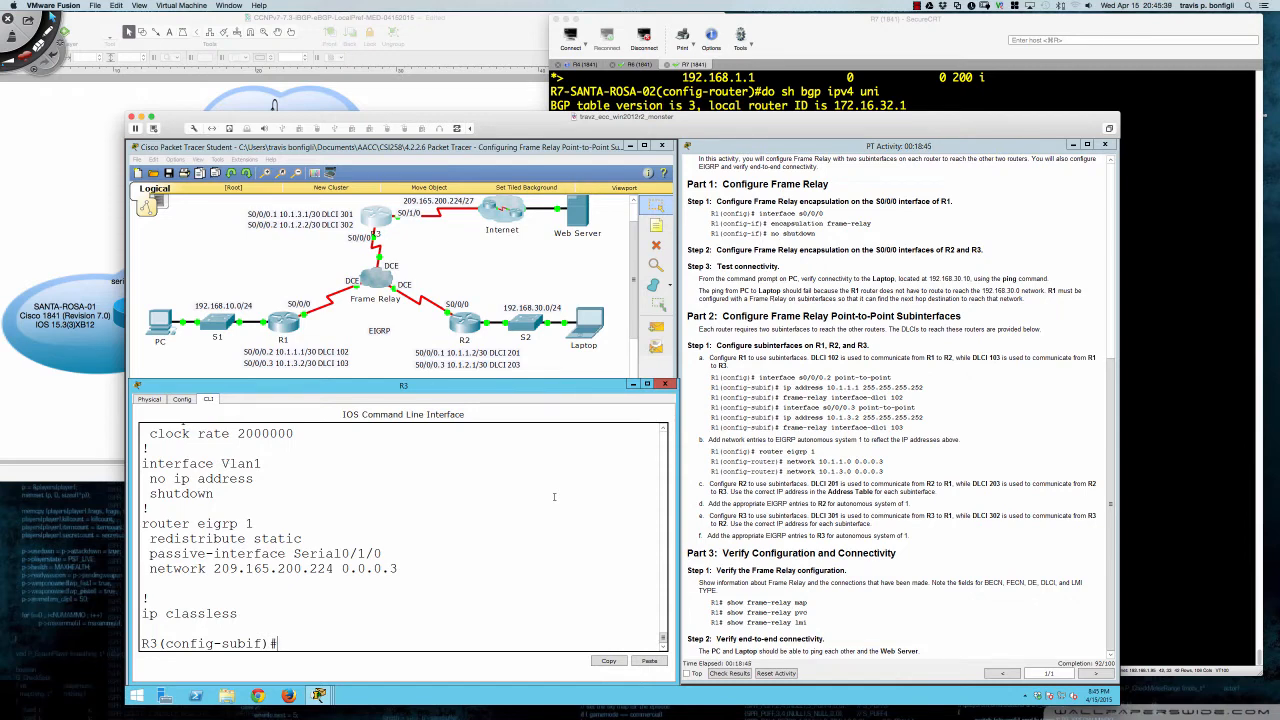
Enter router eigrp 1 on R3 and advertise network 10.1.3.0 with wildcard mask 0.0.0.3.
{"action": "type", "text": "router eigrp 1"}
{"action": "key", "text": "Return"}
{"action": "type", "text": "net"}
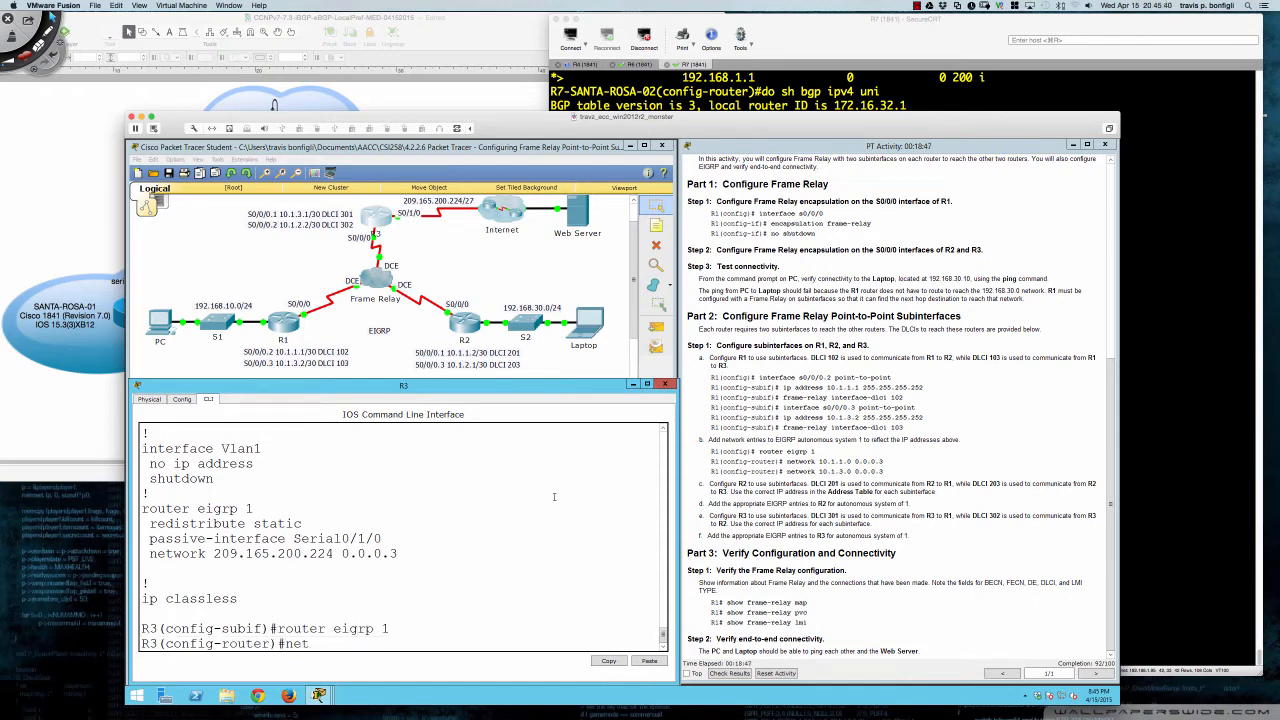
{"action": "key", "text": "Tab"}
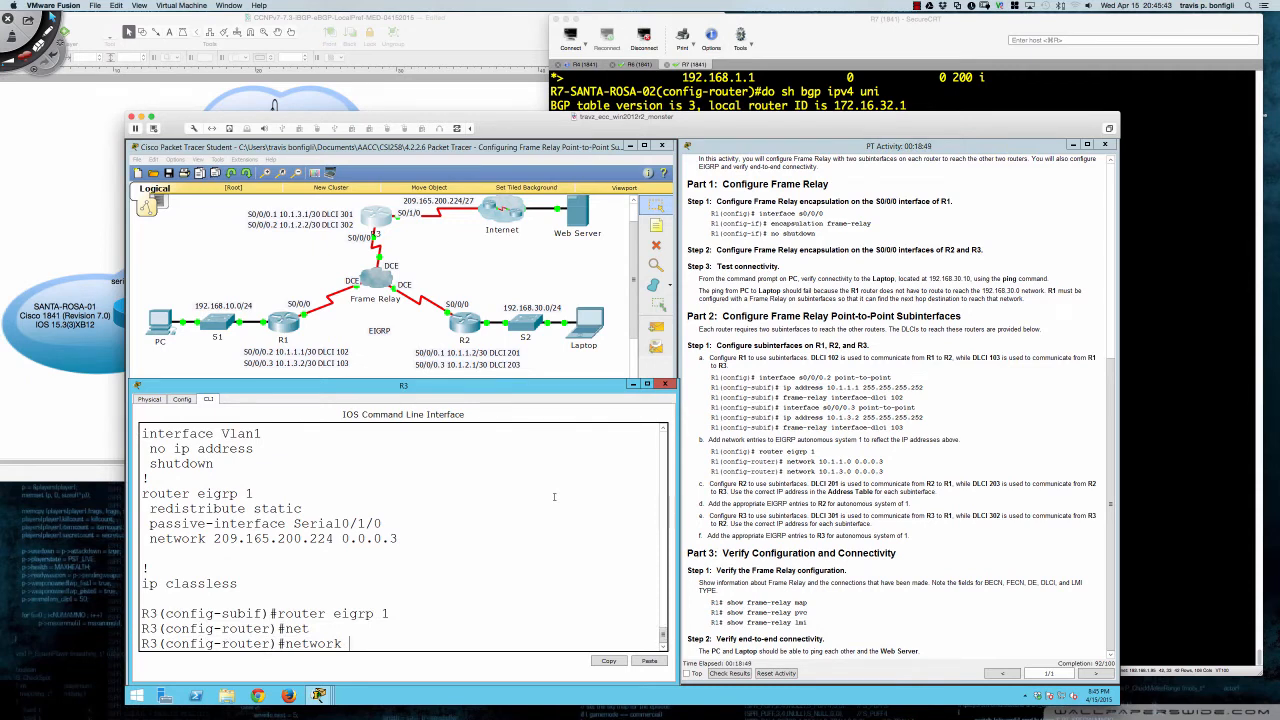
{"action": "type", "text": "10.1.3.0 0.0.0.0"}
{"action": "key", "text": "BackSpace"}
{"action": "type", "text": "3"}
{"action": "key", "text": "Return"}
{"action": "key", "text": "Return"}
{"action": "key", "text": "Return"}
{"action": "key", "text": "Return"}
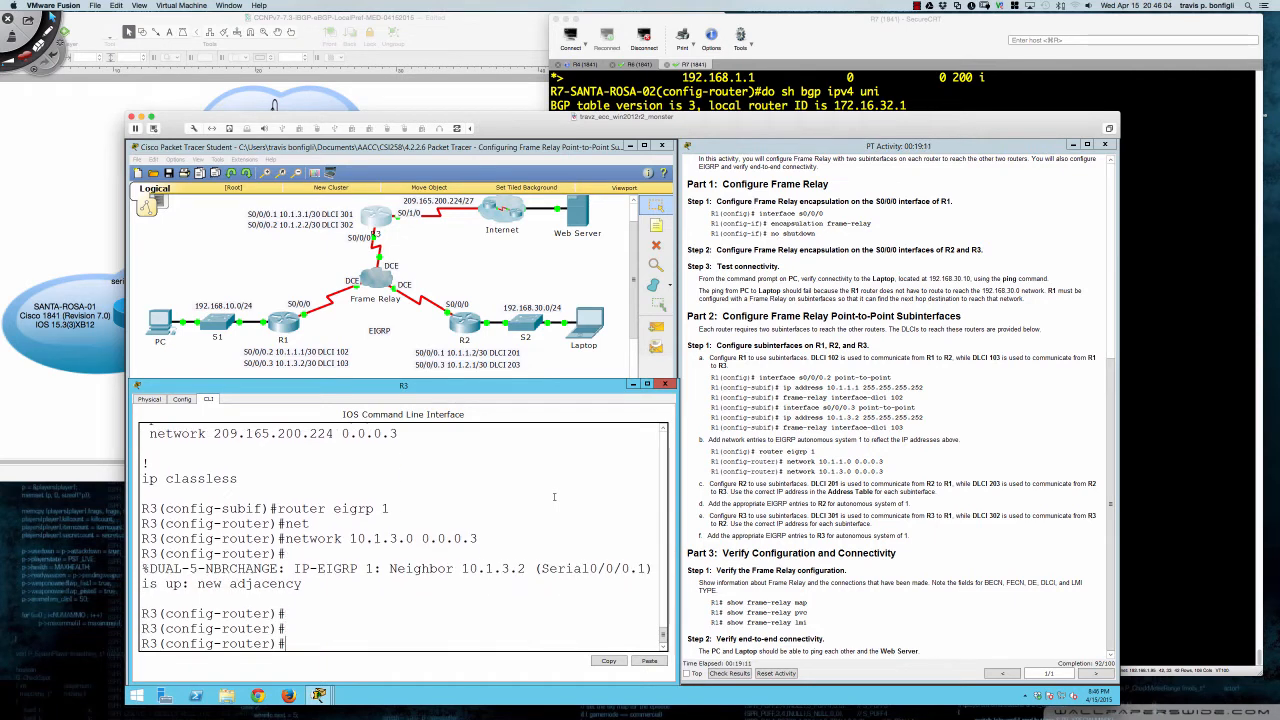
Advertise network 10.1.2.0 with wildcard mask 0.0.0.3 in R3's EIGRP process.
{"action": "key", "text": "Up"}
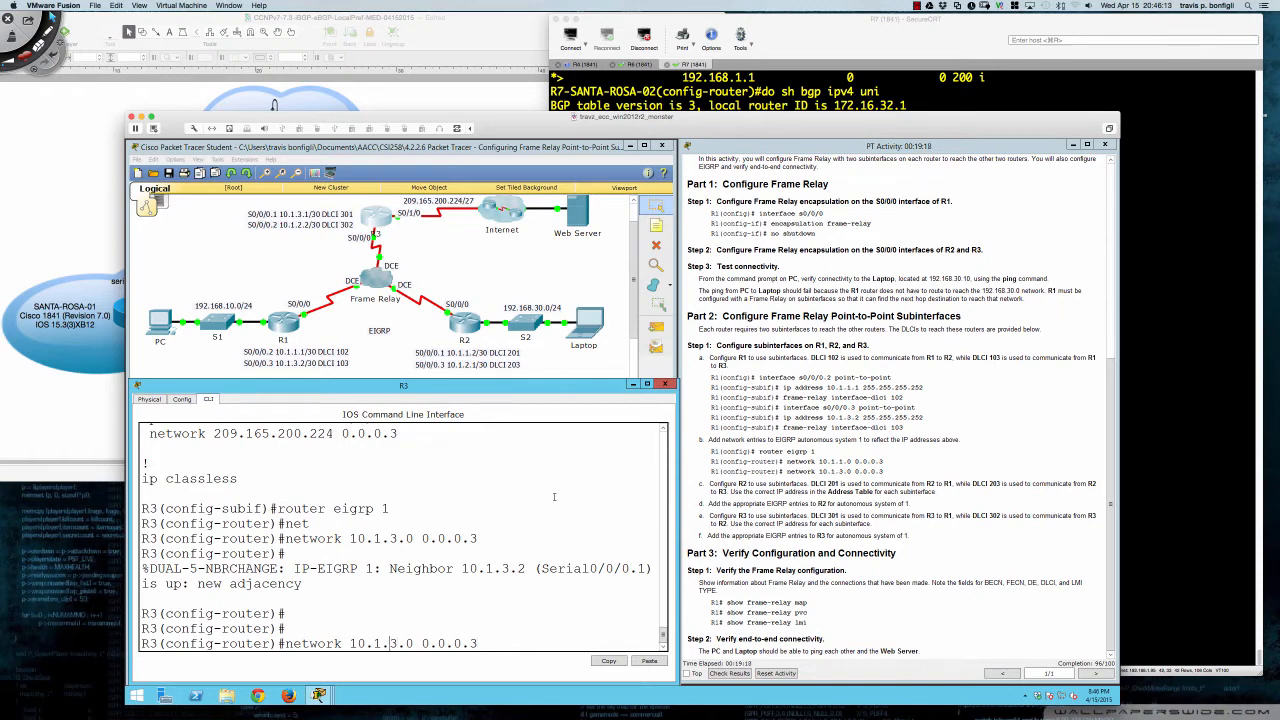
{"action": "key", "text": "Delete"}
{"action": "type", "text": "2"}
{"action": "key", "text": "Return"}
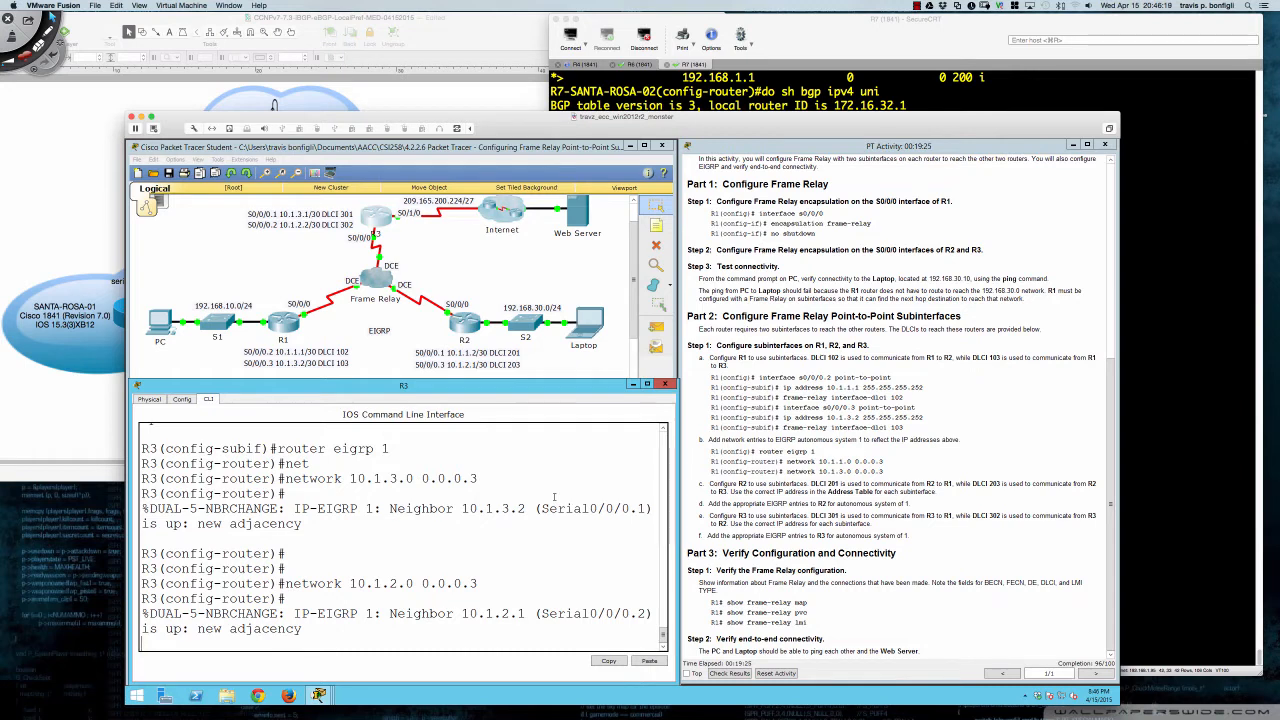
{"action": "key", "text": "Return"}
{"action": "key", "text": "Return"}
{"action": "key", "text": "Return"}
{"action": "key", "text": "Return"}
{"action": "key", "text": "Return"}
{"action": "key", "text": "Return"}
{"action": "key", "text": "Return"}
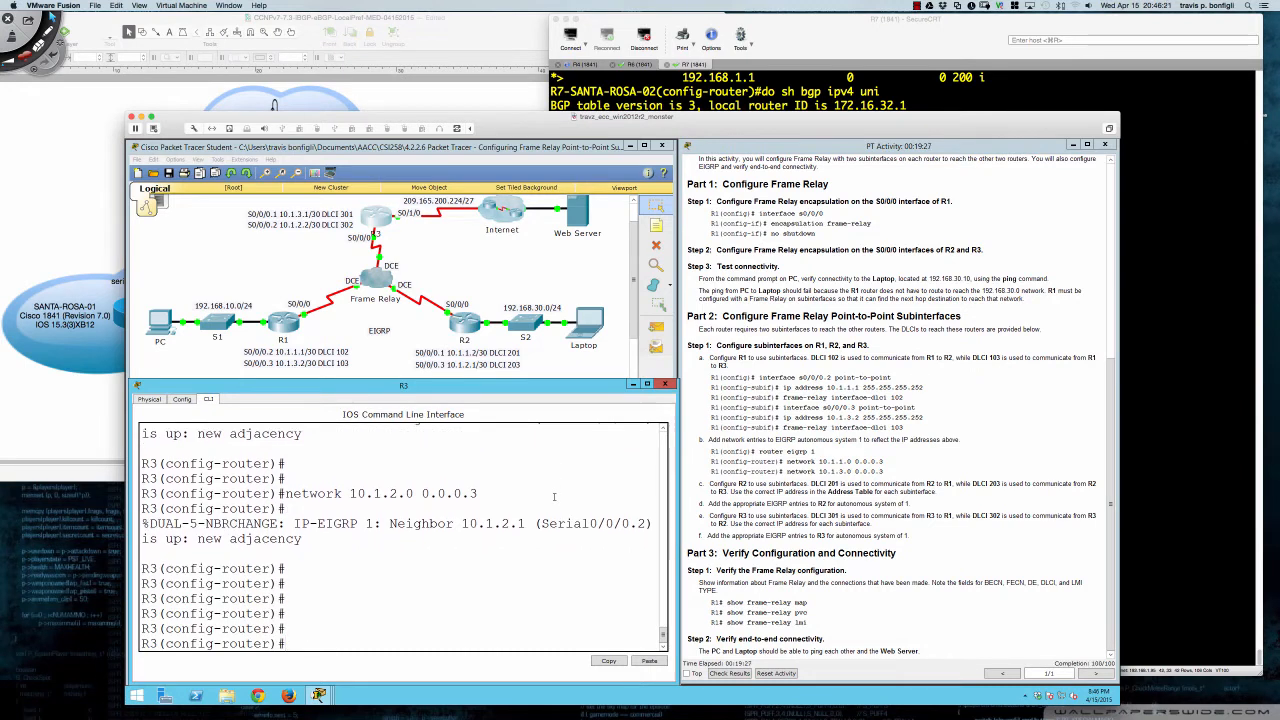
Leave configuration mode on R3 with end and save the configuration with wri mem.
{"action": "type", "text": "end"}
{"action": "key", "text": "Return"}
{"action": "key", "text": "Return"}
{"action": "key", "text": "Return"}
{"action": "key", "text": "Return"}
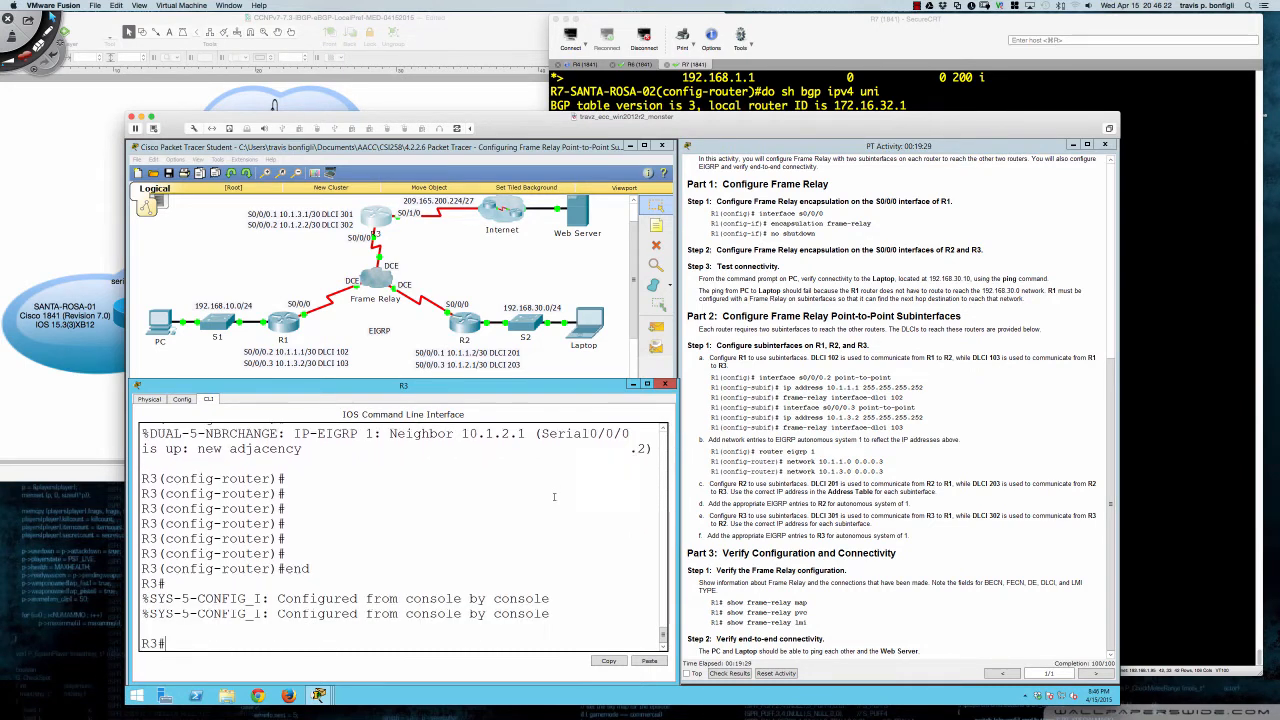
{"action": "type", "text": "wri mem"}
{"action": "key", "text": "Return"}
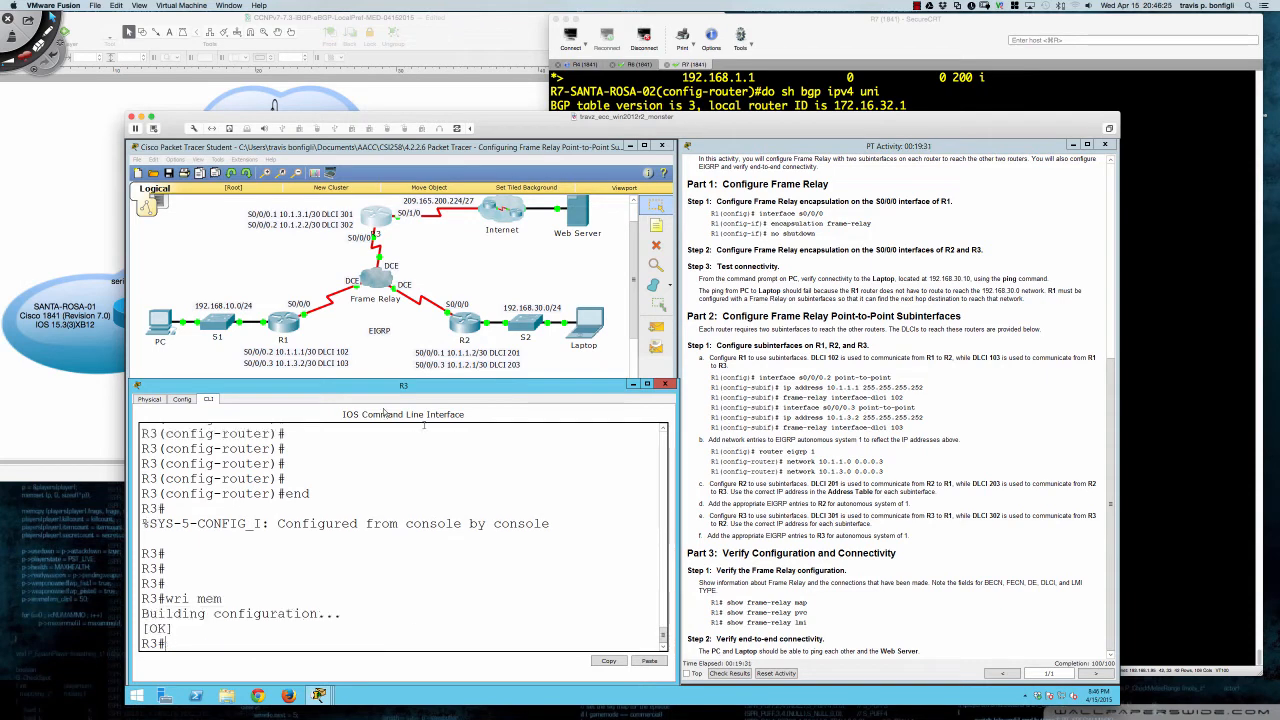
Ping the Laptop at 192.168.30.10 from the PC's command prompt, and minimize the PC window.
{"action": "left_click", "coordinate": [160, 322]}
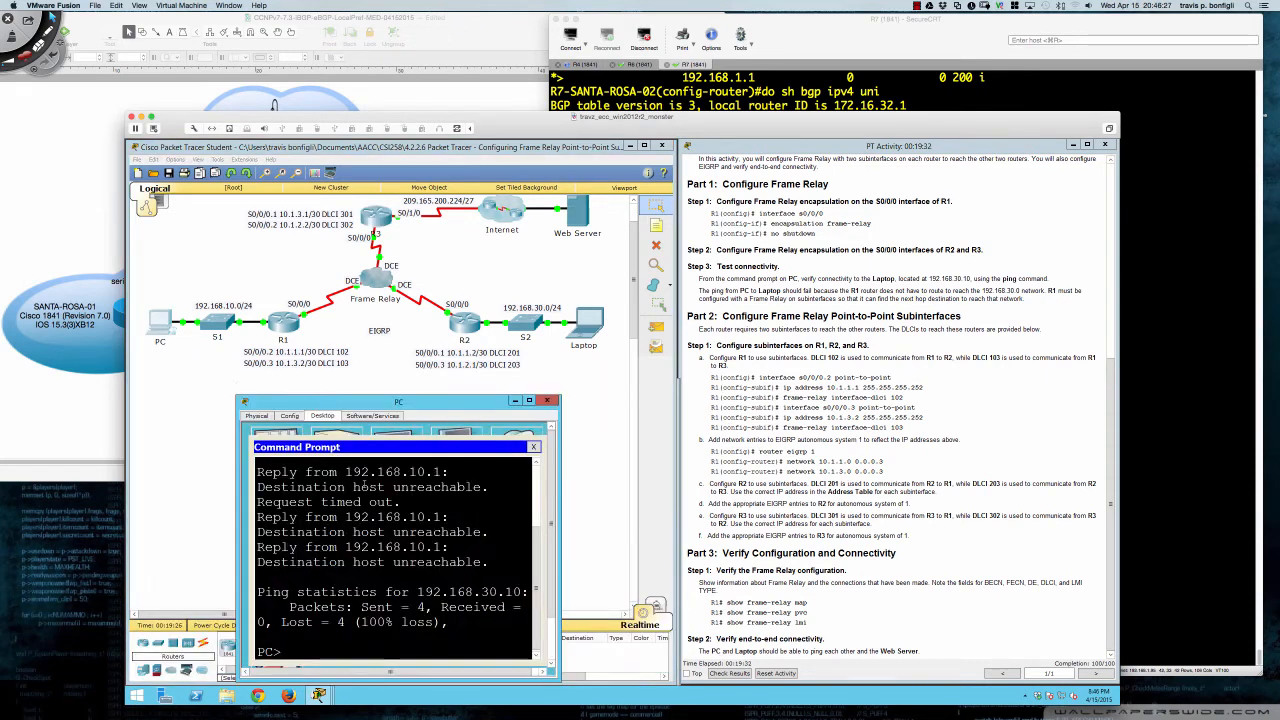
{"action": "key", "text": "Up"}
{"action": "key", "text": "Return"}
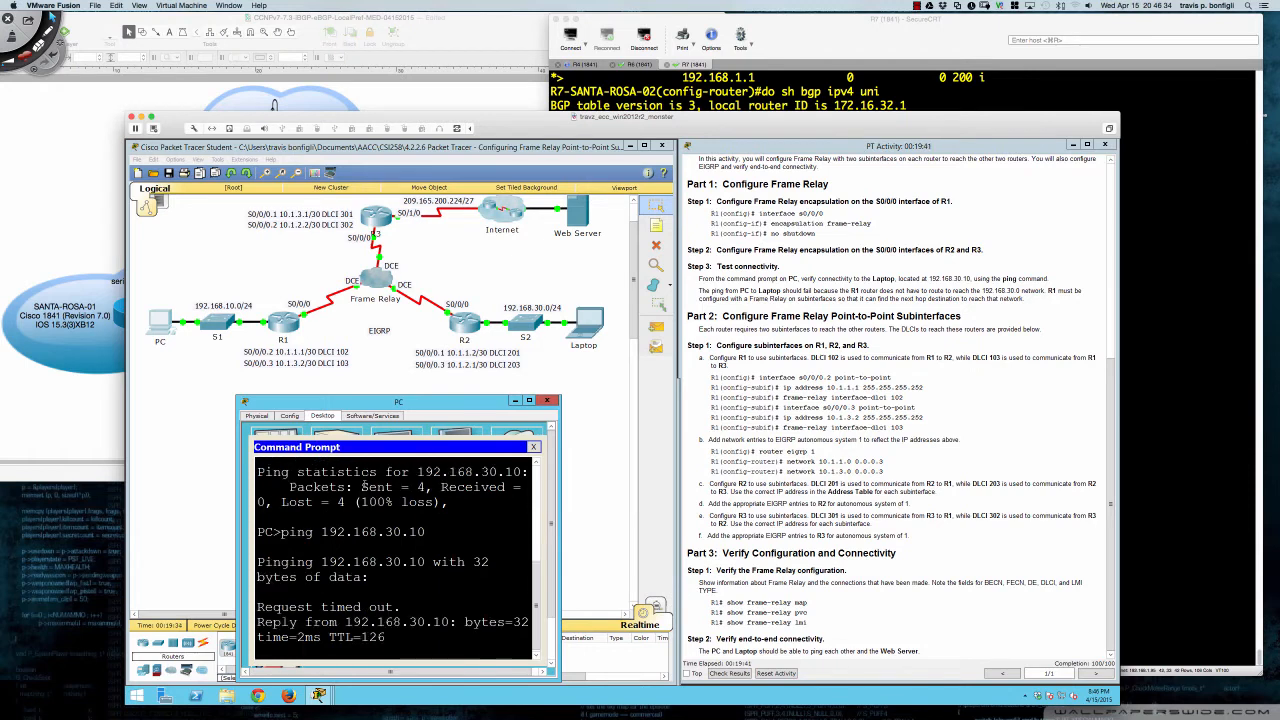
{"action": "left_click", "coordinate": [515, 401]}
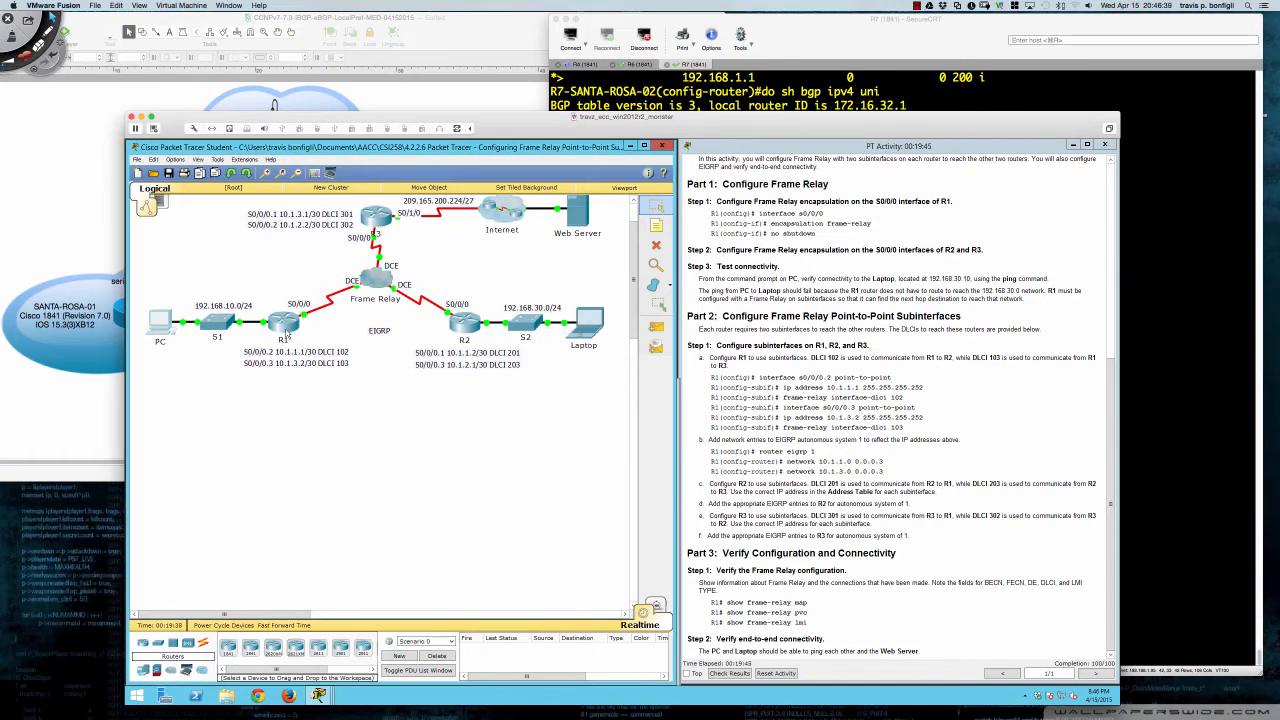
Open R1's command line, widen its window, and display the Frame Relay mappings with show frame-relay map.
{"action": "left_click", "coordinate": [288, 332]}
{"action": "key", "text": "Return"}
{"action": "key", "text": "Return"}
{"action": "key", "text": "Return"}
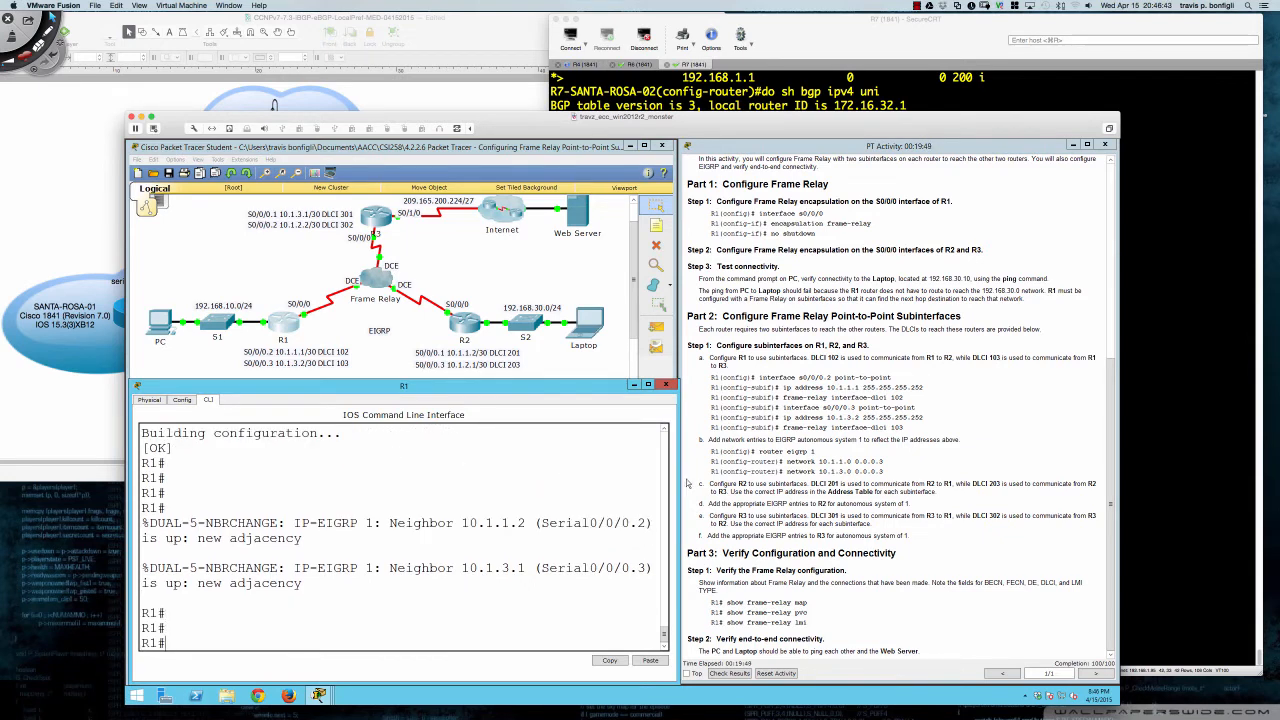
{"action": "left_click_drag", "start_coordinate": [678, 480], "coordinate": [790, 483]}
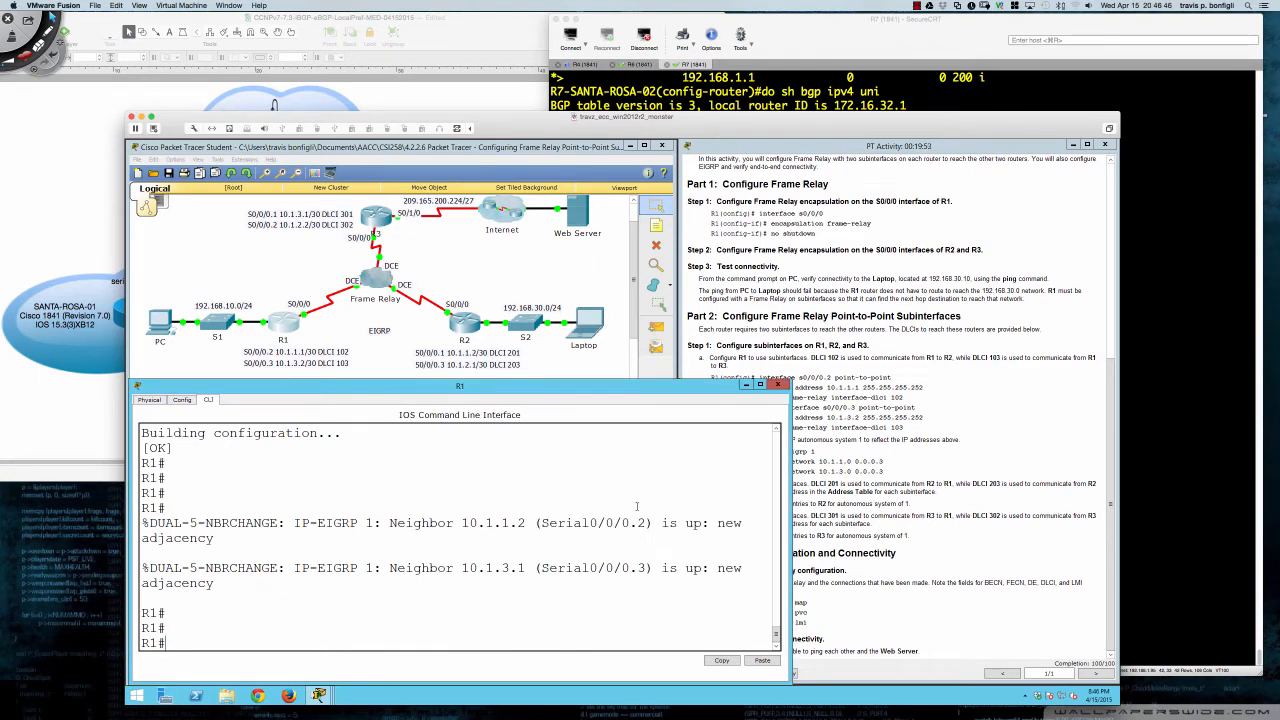
{"action": "type", "text": "show"}
{"action": "key", "text": "Tab"}
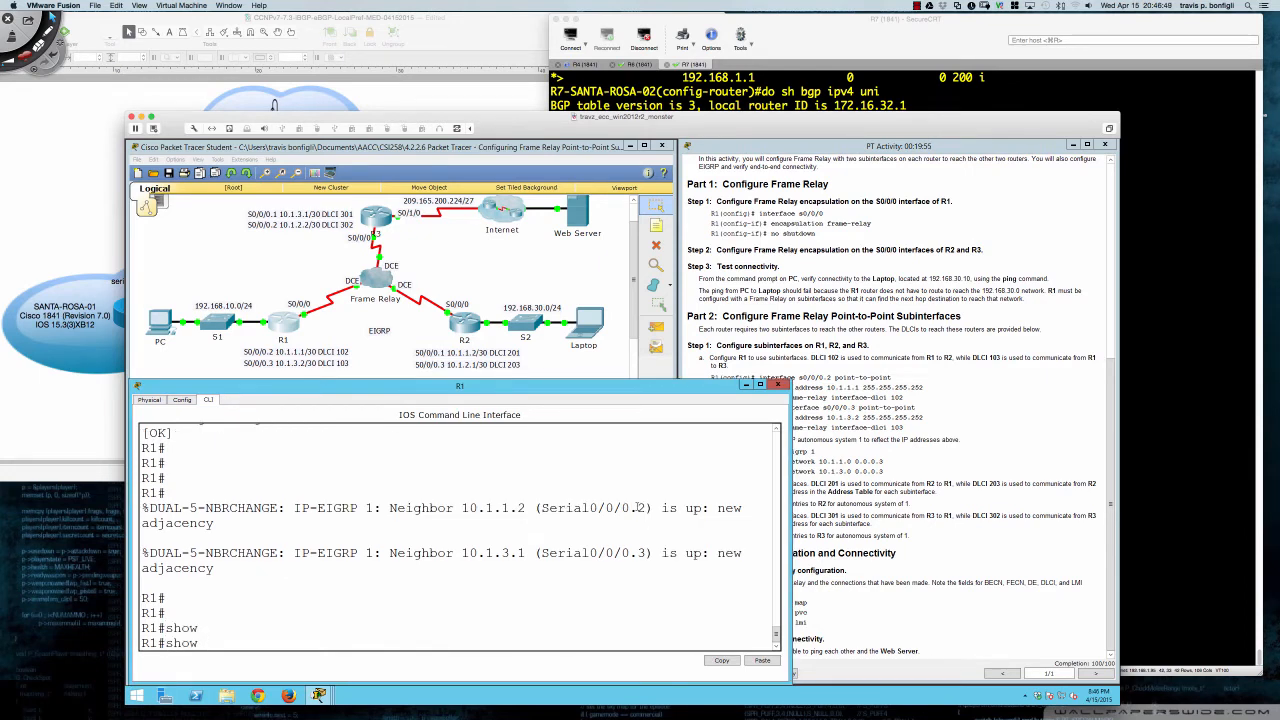
{"action": "type", "text": "fram"}
{"action": "key", "text": "Tab"}
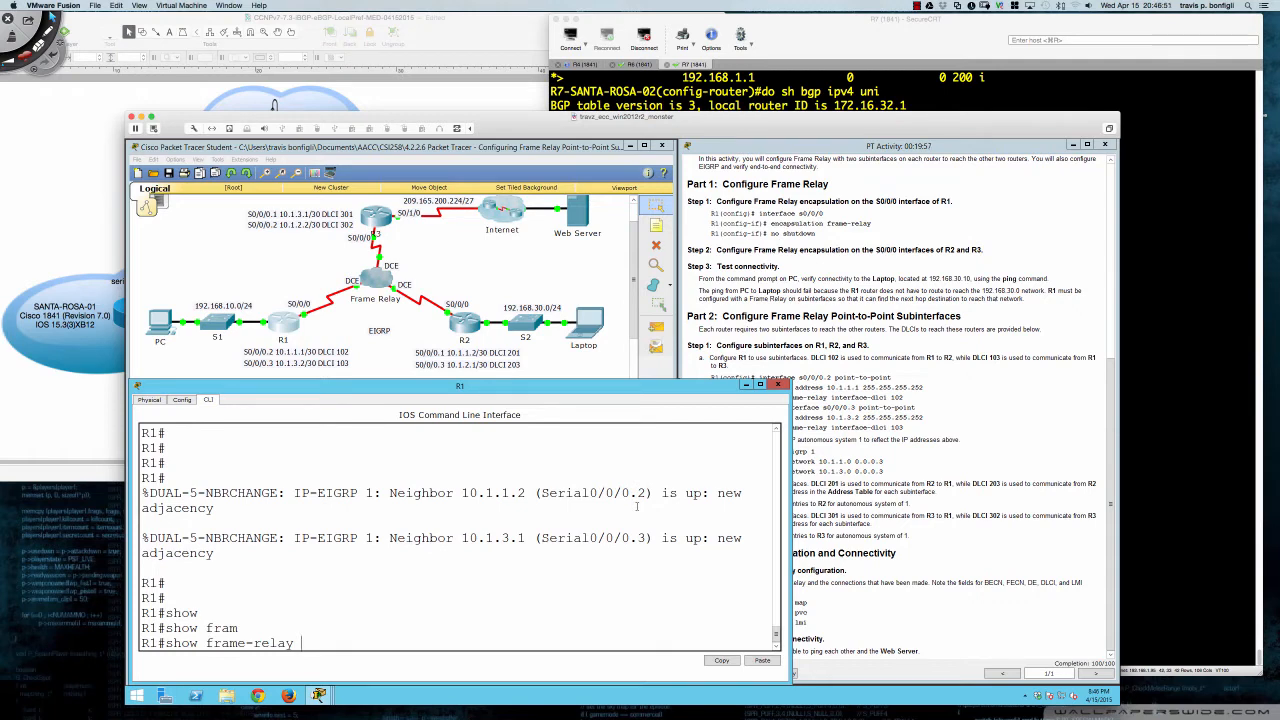
{"action": "type", "text": "map"}
{"action": "key", "text": "Return"}
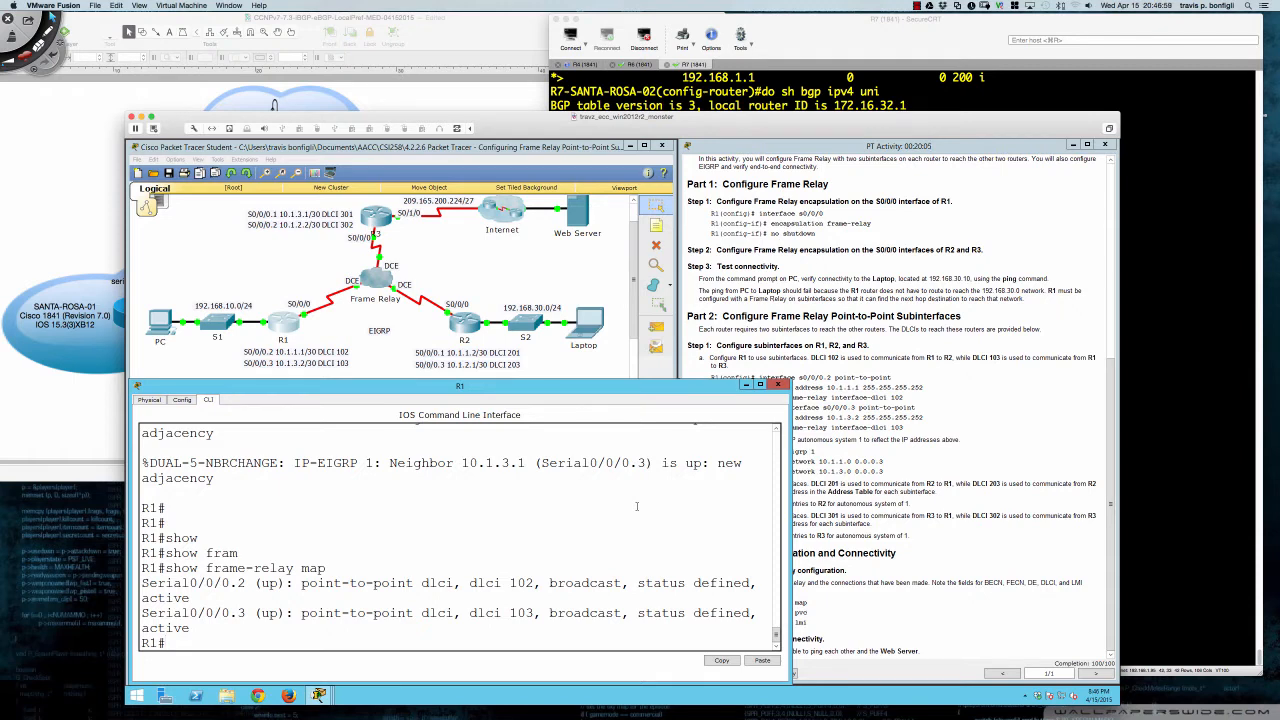
Switch to Deskscribble, mark up R1's frame-relay map output with circles, arrows and the word multicast, and clear the drawing.
{"action": "key", "text": "super+Tab"}
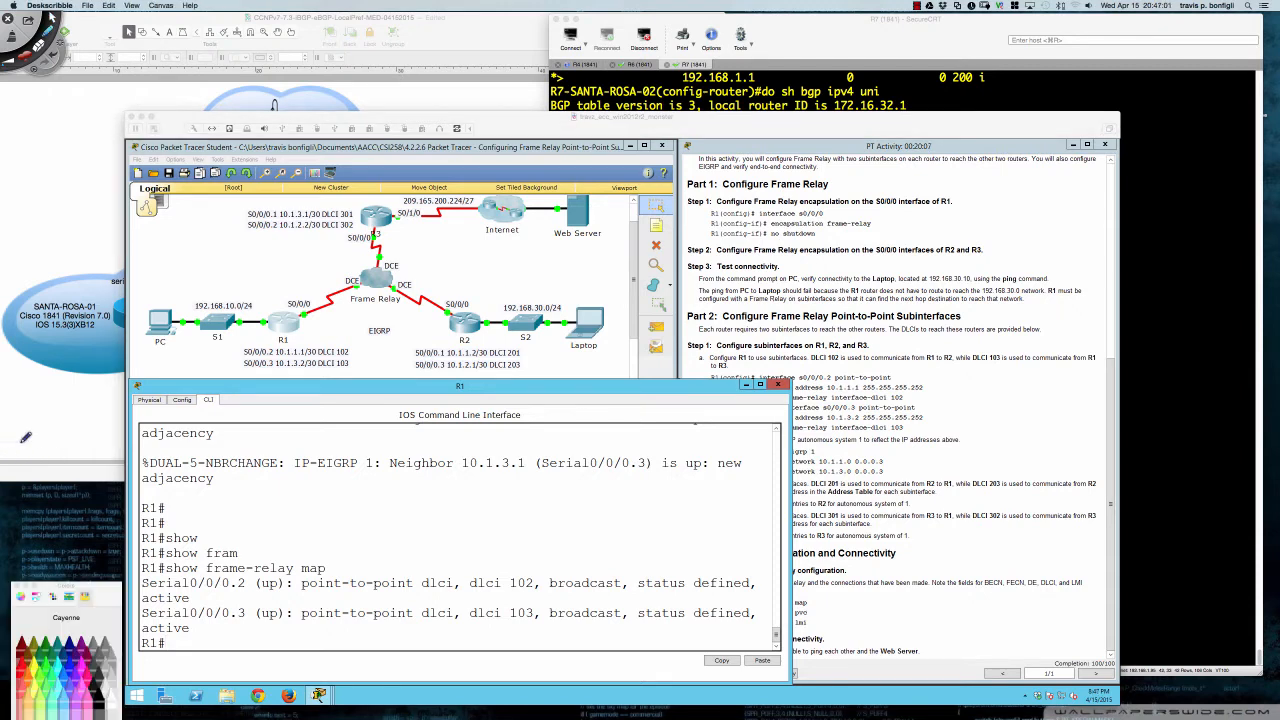
{"action": "mouse_move", "coordinate": [234, 570]}
{"action": "left_mouse_down"}
{"action": "mouse_move", "coordinate": [224, 592]}
{"action": "mouse_move", "coordinate": [233, 567]}
{"action": "mouse_move", "coordinate": [244, 614]}
{"action": "mouse_move", "coordinate": [243, 600]}
{"action": "mouse_move", "coordinate": [329, 572]}
{"action": "mouse_move", "coordinate": [298, 580]}
{"action": "mouse_move", "coordinate": [396, 594]}
{"action": "mouse_move", "coordinate": [446, 585]}
{"action": "mouse_move", "coordinate": [457, 566]}
{"action": "mouse_move", "coordinate": [336, 567]}
{"action": "mouse_move", "coordinate": [330, 622]}
{"action": "mouse_move", "coordinate": [410, 621]}
{"action": "mouse_move", "coordinate": [459, 607]}
{"action": "mouse_move", "coordinate": [308, 599]}
{"action": "left_mouse_up"}
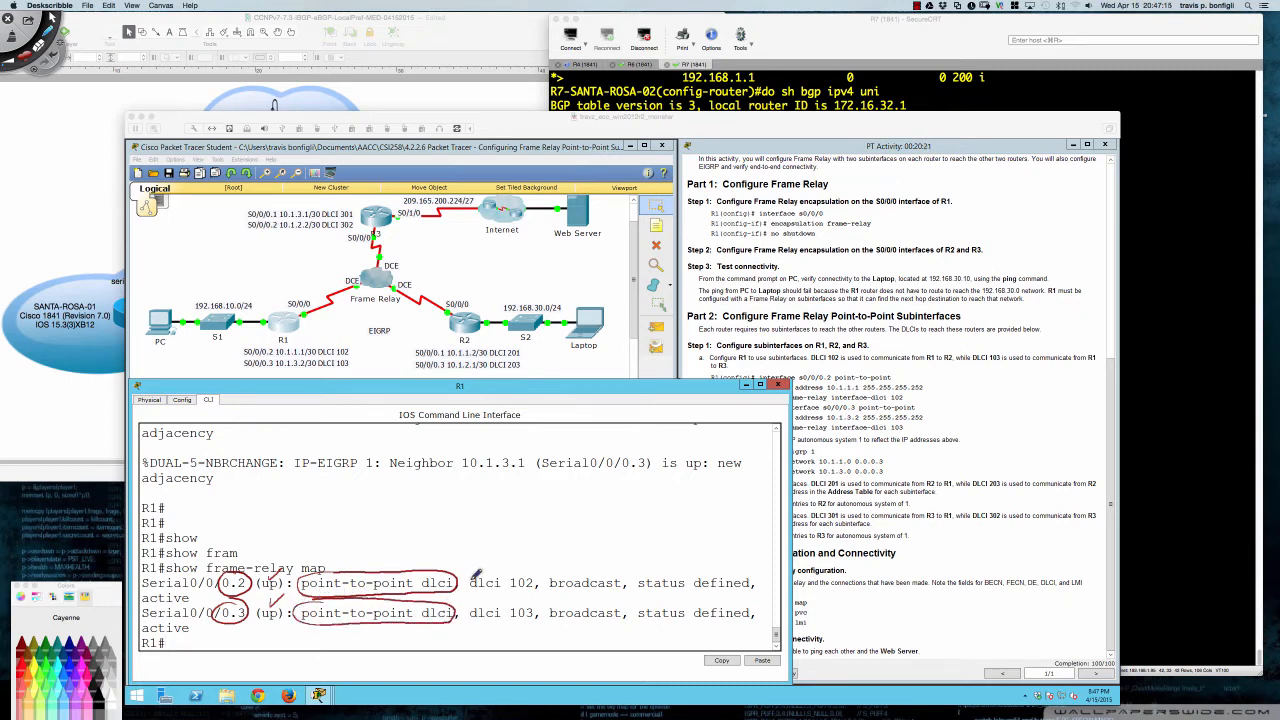
{"action": "mouse_move", "coordinate": [523, 563]}
{"action": "left_mouse_down"}
{"action": "mouse_move", "coordinate": [523, 577]}
{"action": "mouse_move", "coordinate": [584, 570]}
{"action": "left_mouse_up"}
{"action": "left_click_drag", "start_coordinate": [555, 595], "coordinate": [606, 591]}
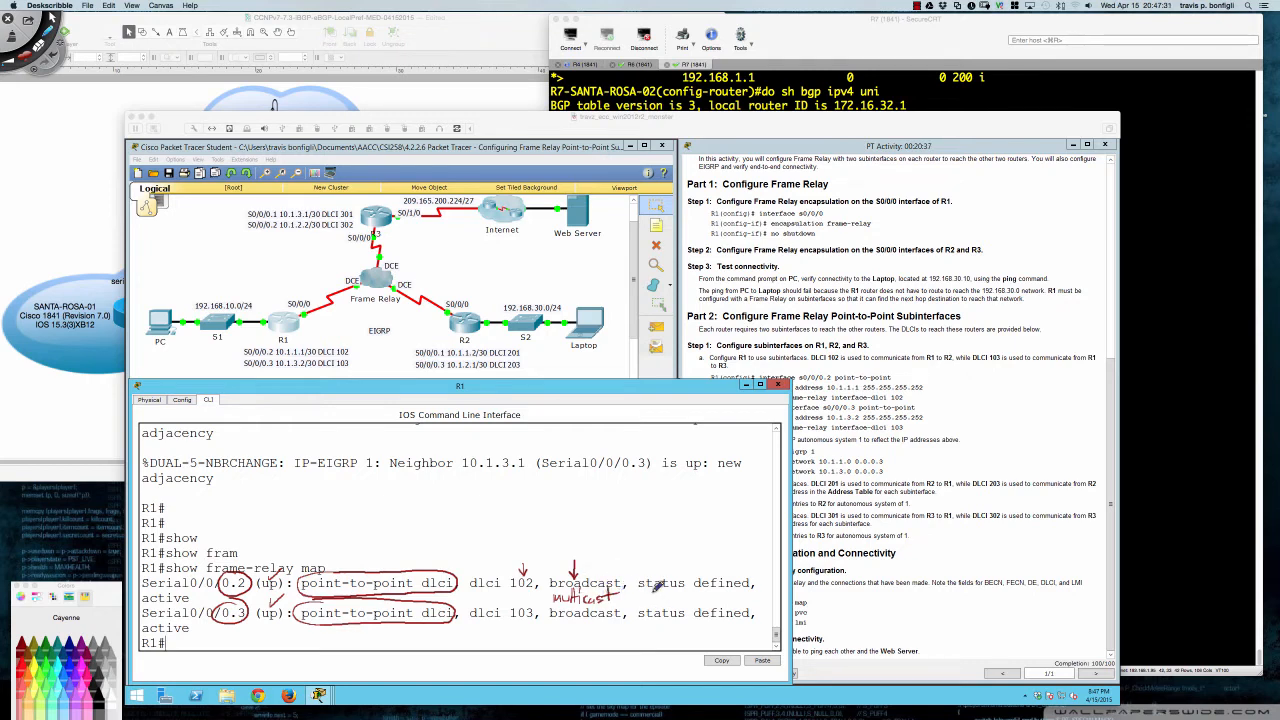
{"action": "left_click_drag", "start_coordinate": [640, 591], "coordinate": [756, 591]}
{"action": "mouse_move", "coordinate": [185, 588]}
{"action": "left_mouse_down"}
{"action": "mouse_move", "coordinate": [145, 593]}
{"action": "mouse_move", "coordinate": [185, 606]}
{"action": "mouse_move", "coordinate": [200, 590]}
{"action": "left_mouse_up"}
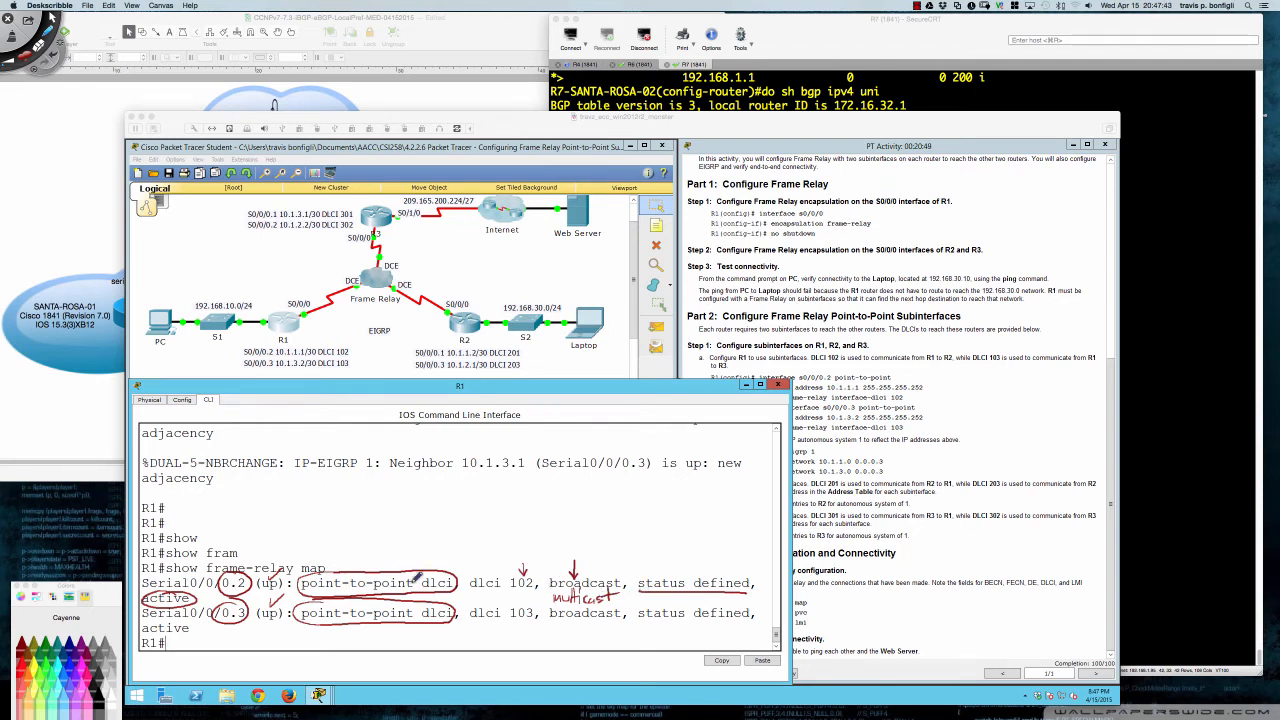
{"action": "key", "text": "Delete"}
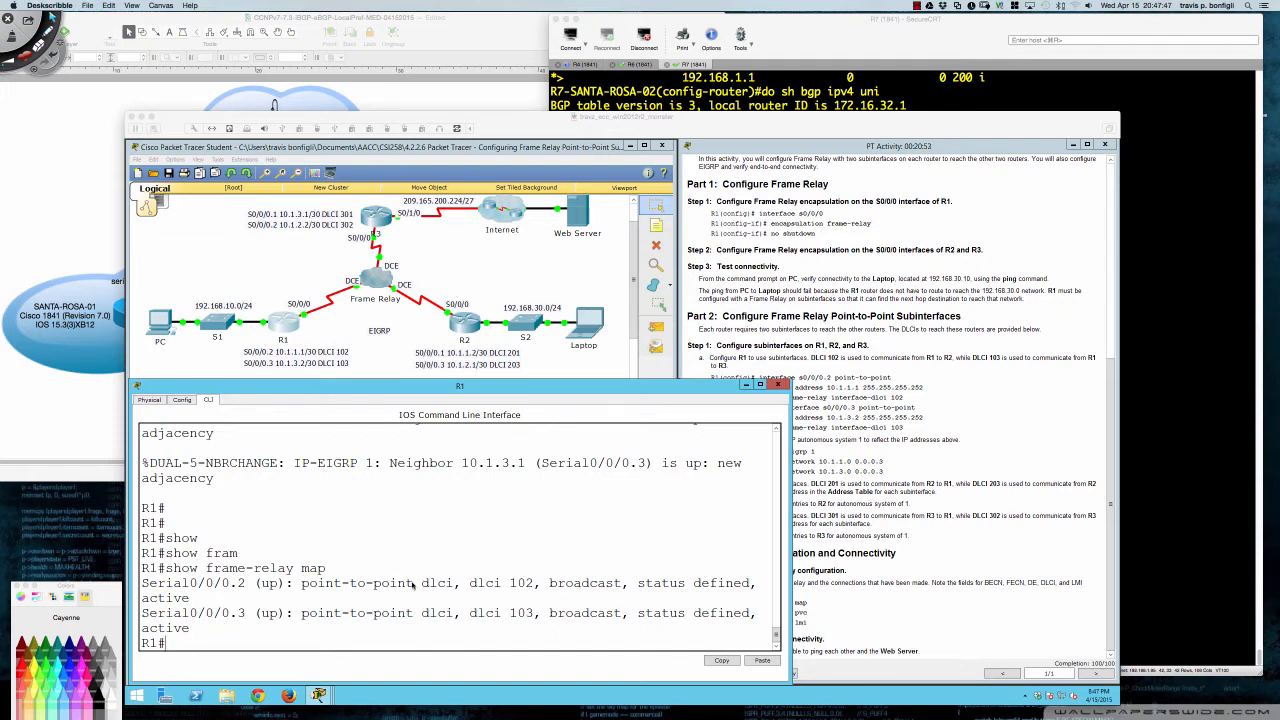
Switch back to VMware Fusion and examine R1's PVC statistics with show frame-relay pvc.
{"action": "left_click", "coordinate": [570, 493]}
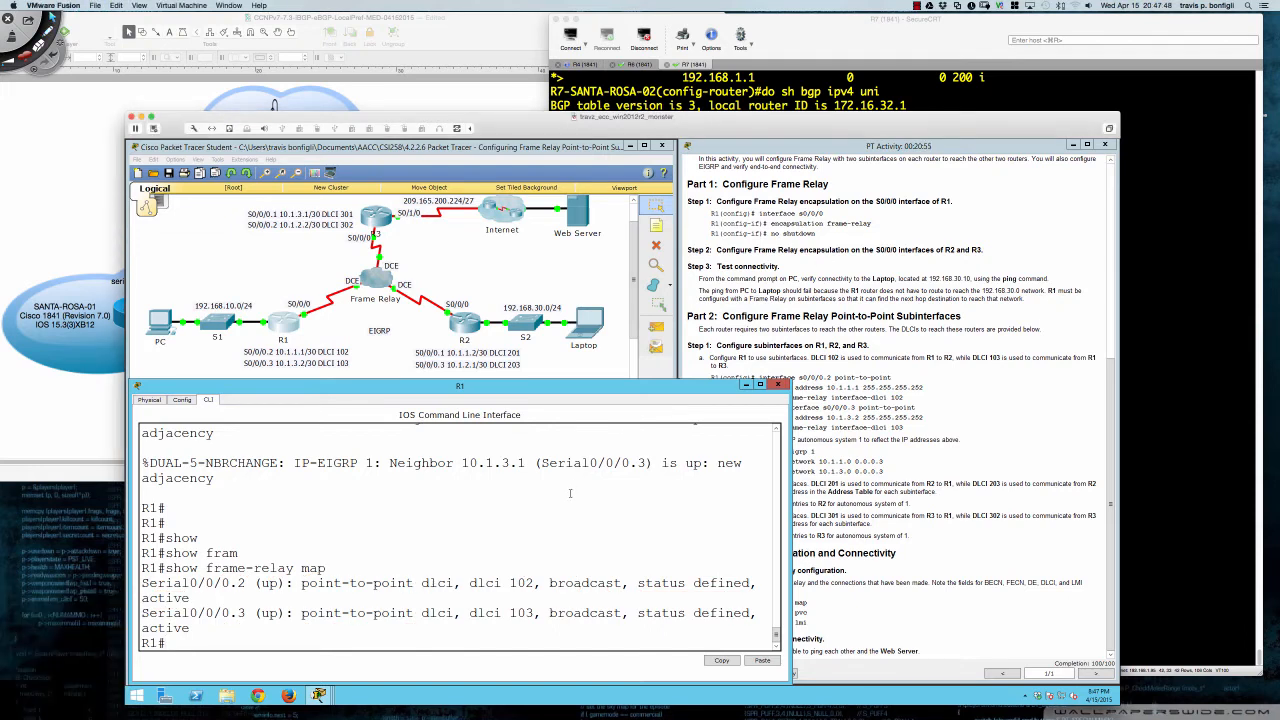
{"action": "key", "text": "Up"}
{"action": "key", "text": "BackSpace"}
{"action": "key", "text": "BackSpace"}
{"action": "key", "text": "BackSpace"}
{"action": "type", "text": "pvc"}
{"action": "key", "text": "Return"}
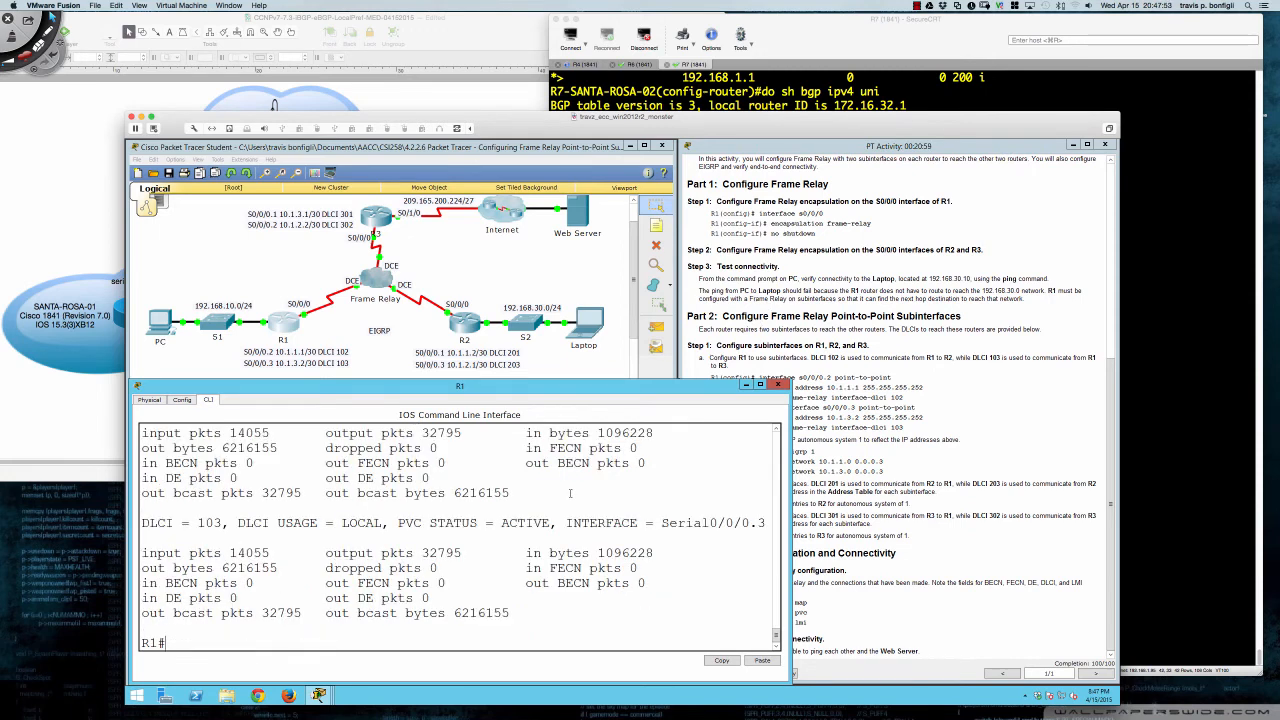
{"action": "scroll", "coordinate": [394, 520], "scroll_direction": "up", "scroll_amount": 3}
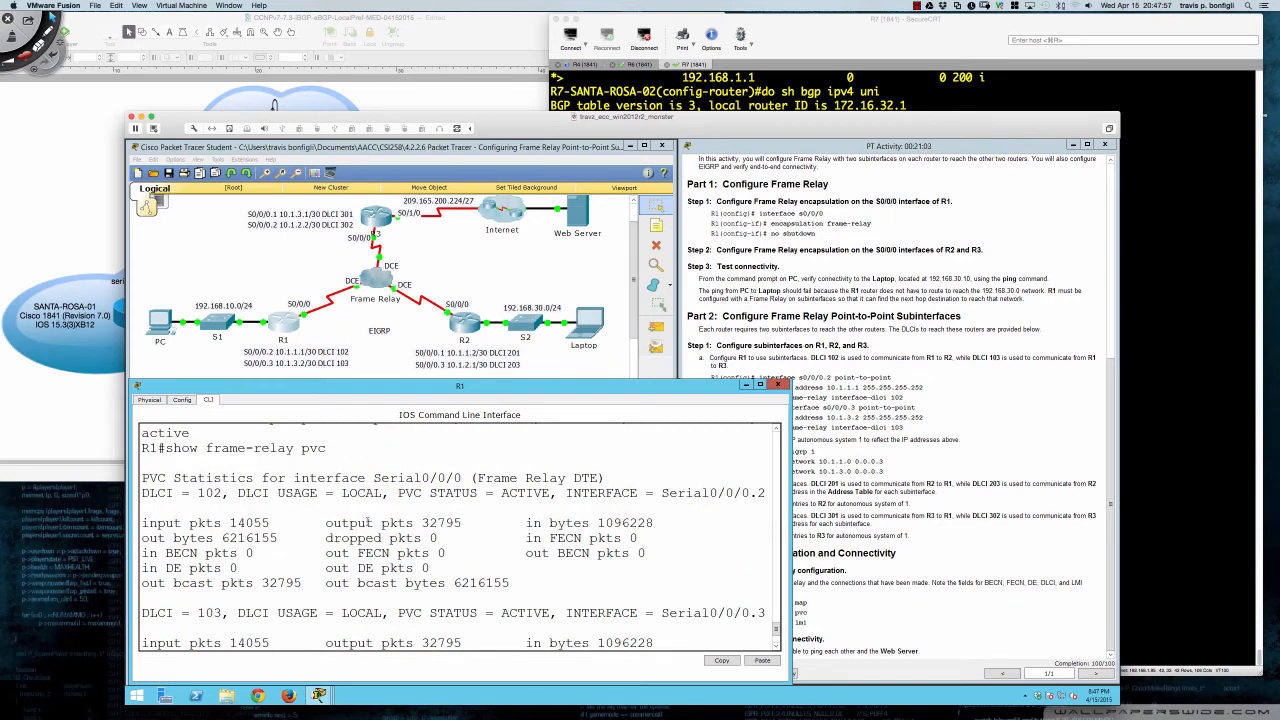
Examine the Serial0/0/0 header and the DLCI 103 usage, PVC status and interface in R1's PVC statistics.
{"action": "scroll", "coordinate": [370, 523], "scroll_direction": "up", "scroll_amount": 1}
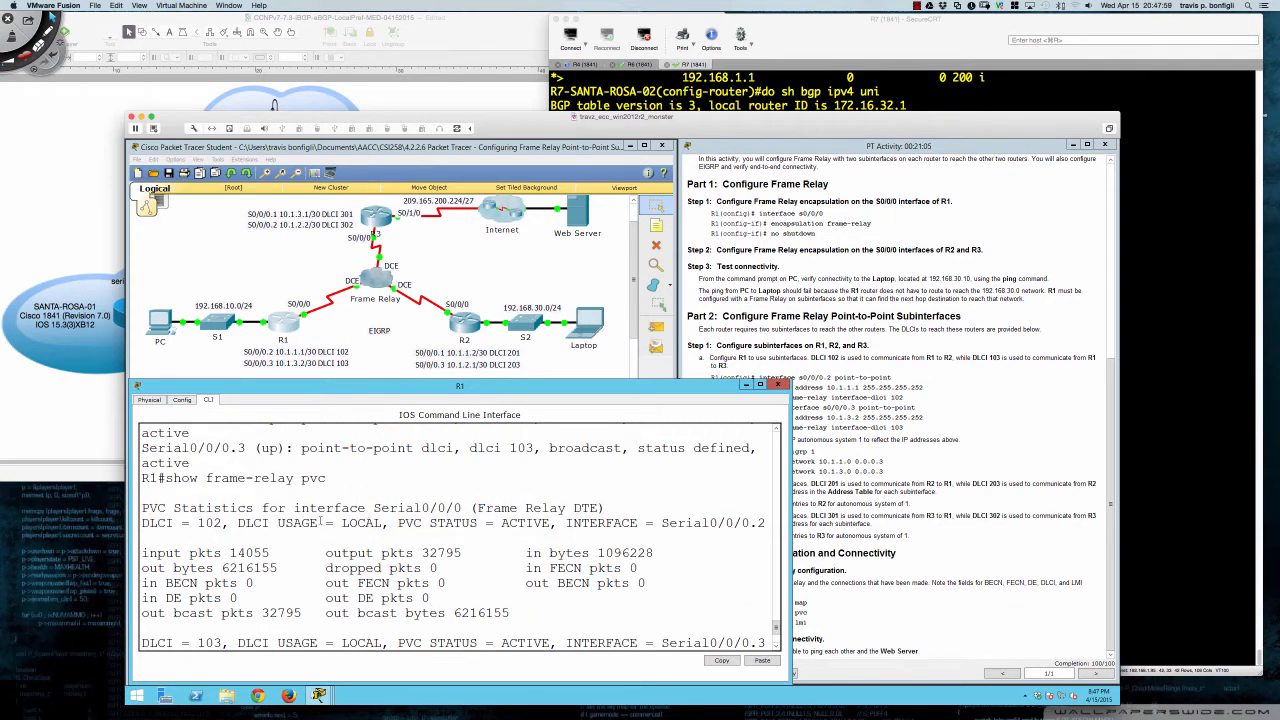
{"action": "left_click_drag", "start_coordinate": [178, 507], "coordinate": [600, 508]}
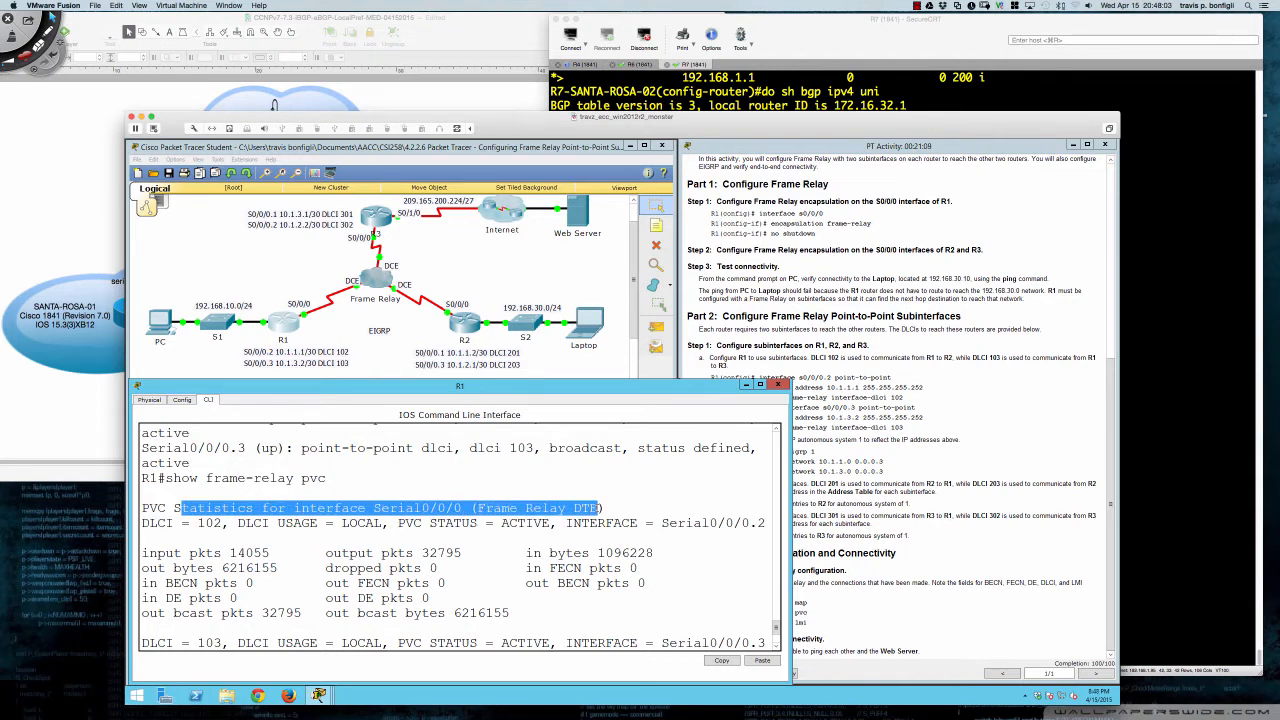
{"action": "scroll", "coordinate": [395, 530], "scroll_direction": "down", "scroll_amount": 2}
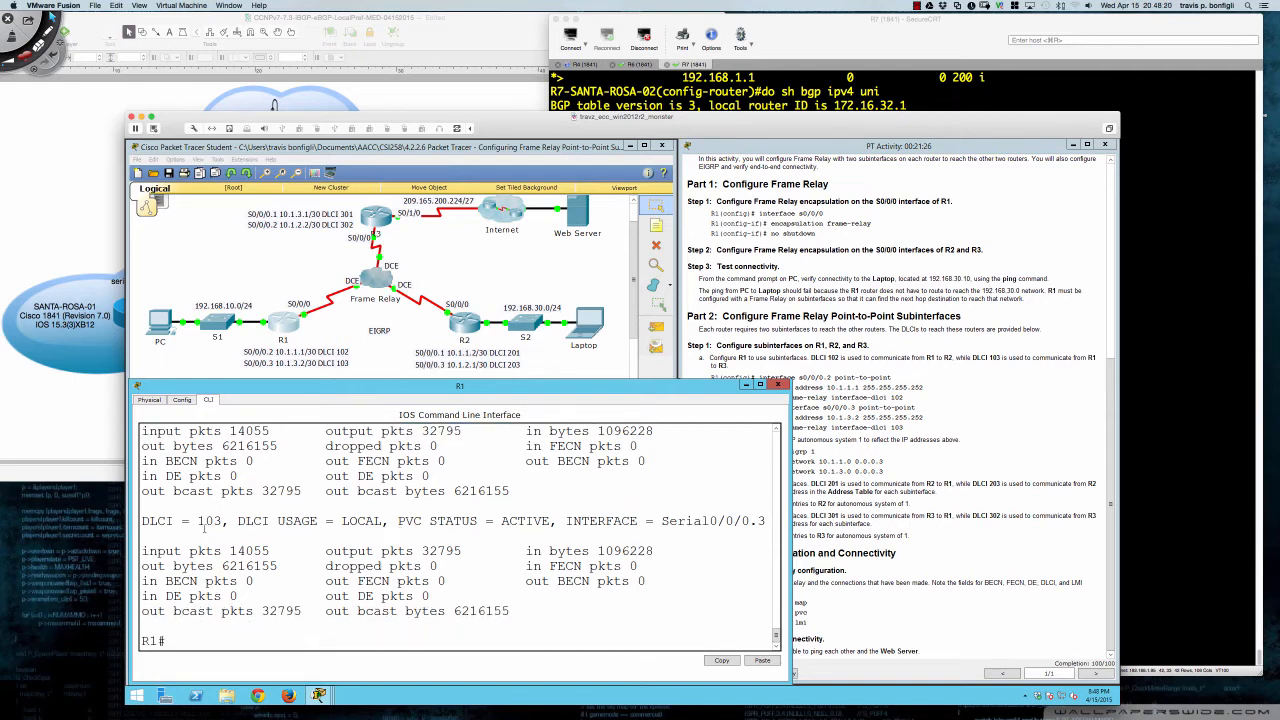
{"action": "left_click_drag", "start_coordinate": [181, 521], "coordinate": [646, 521]}
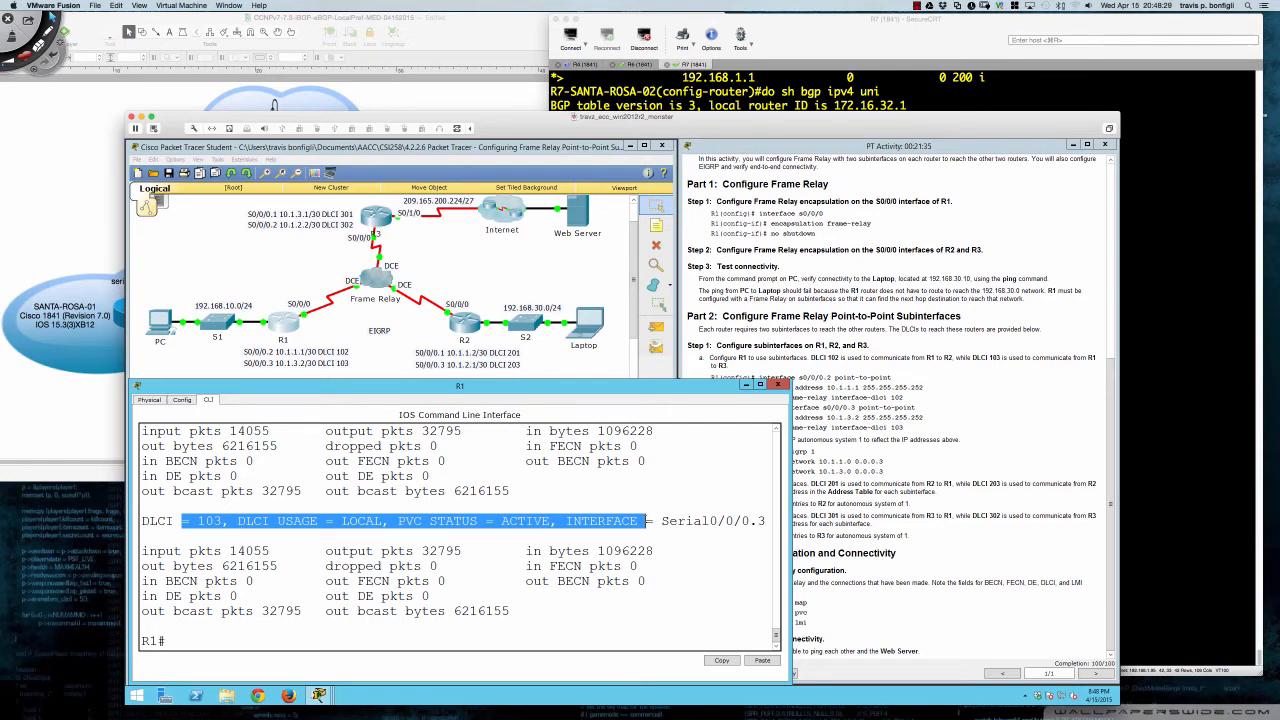
{"action": "left_click", "coordinate": [295, 549]}
{"action": "left_click_drag", "start_coordinate": [238, 521], "coordinate": [391, 521]}
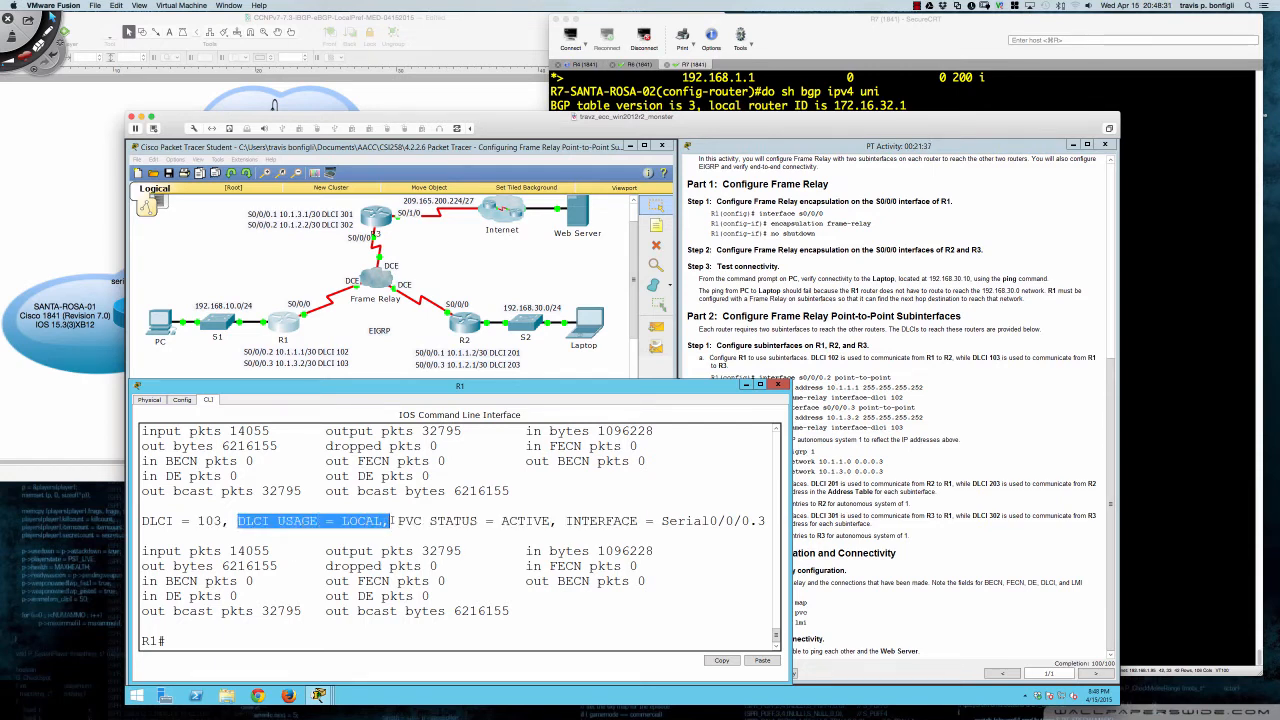
{"action": "left_click", "coordinate": [393, 521]}
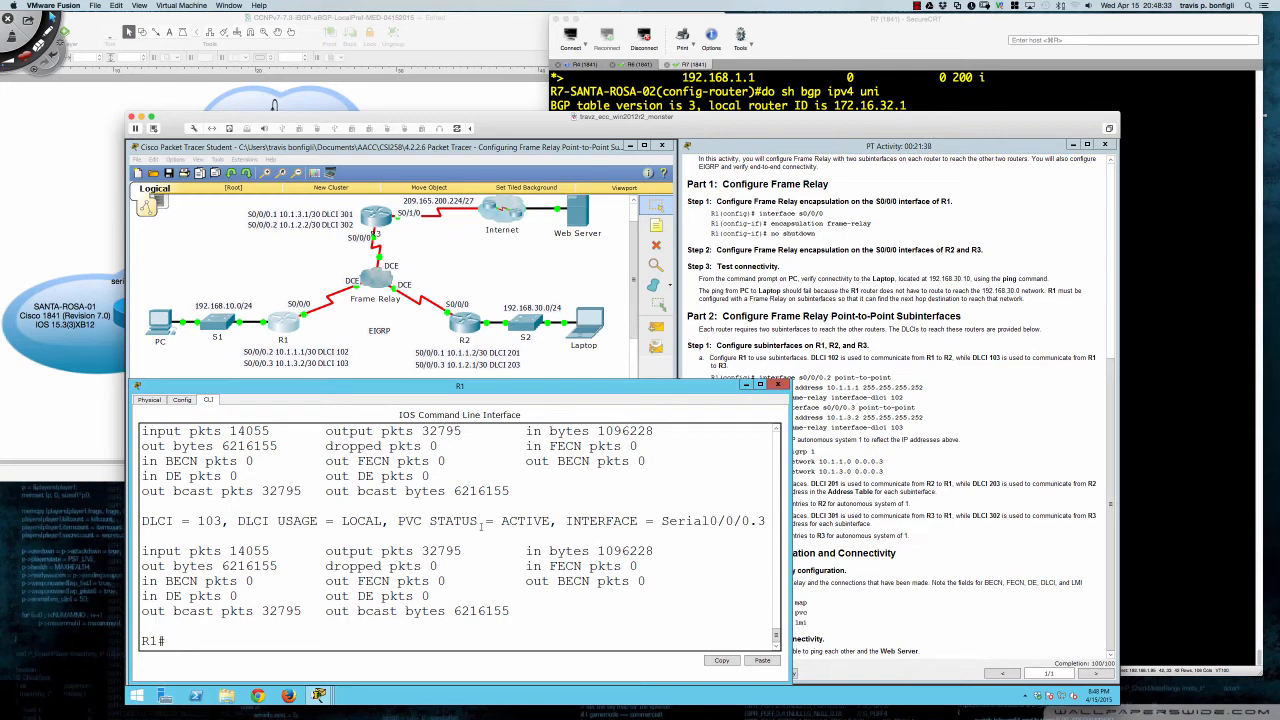
Display R1's full LMI statistics with show frame-relay lmi in a taller window and examine the LMI type for Serial0/0/0.2.
{"action": "key", "text": "Up"}
{"action": "key", "text": "BackSpace"}
{"action": "key", "text": "BackSpace"}
{"action": "key", "text": "BackSpace"}
{"action": "type", "text": "lmi"}
{"action": "key", "text": "Return"}
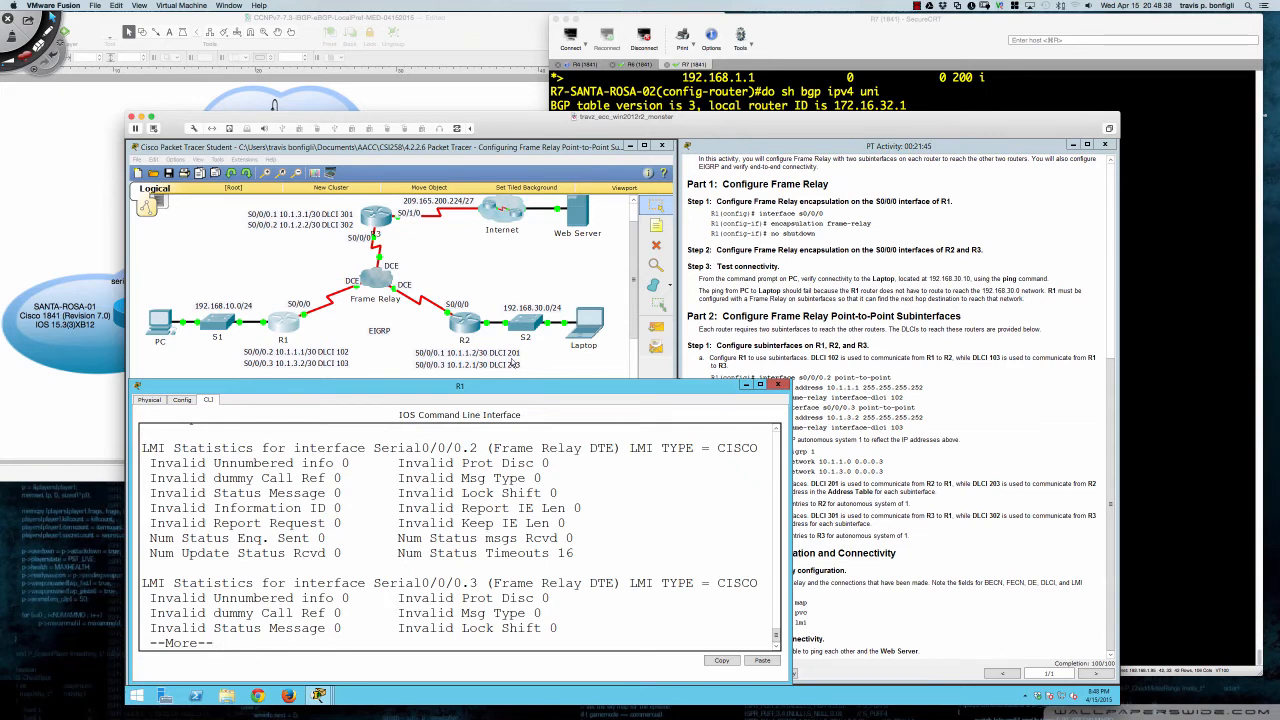
{"action": "left_click_drag", "start_coordinate": [513, 380], "coordinate": [516, 162]}
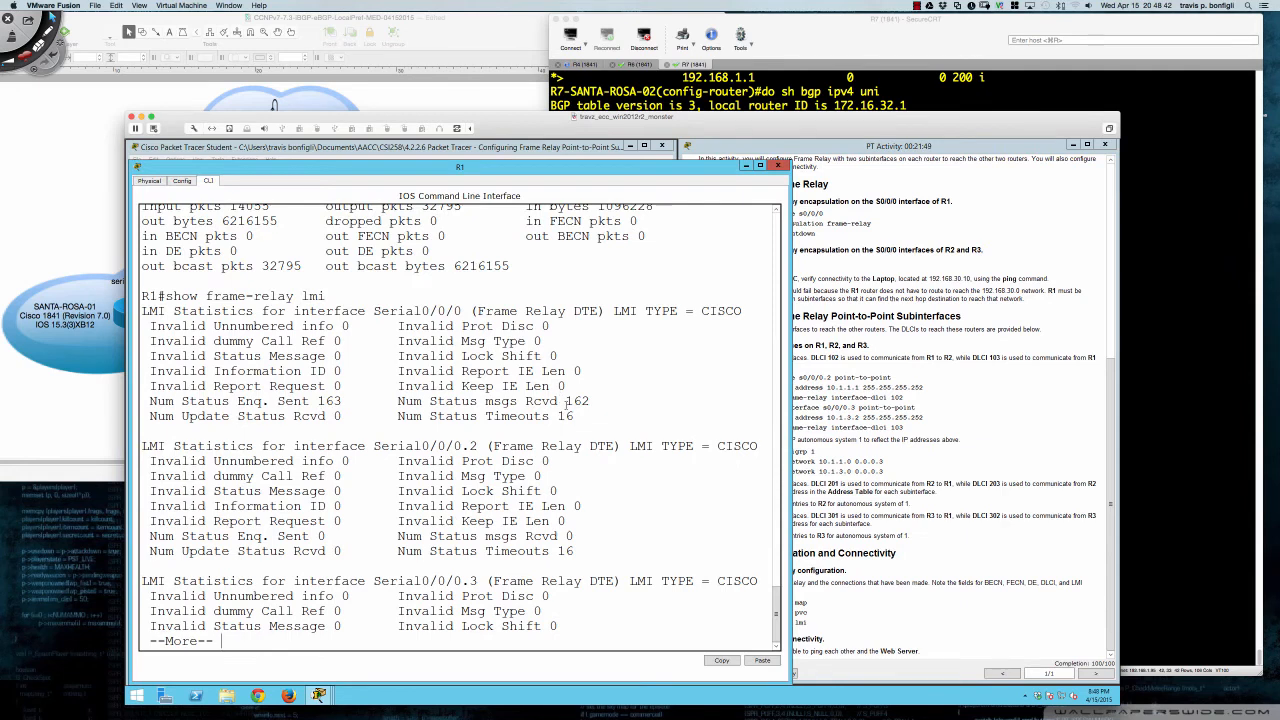
{"action": "key", "text": "space"}
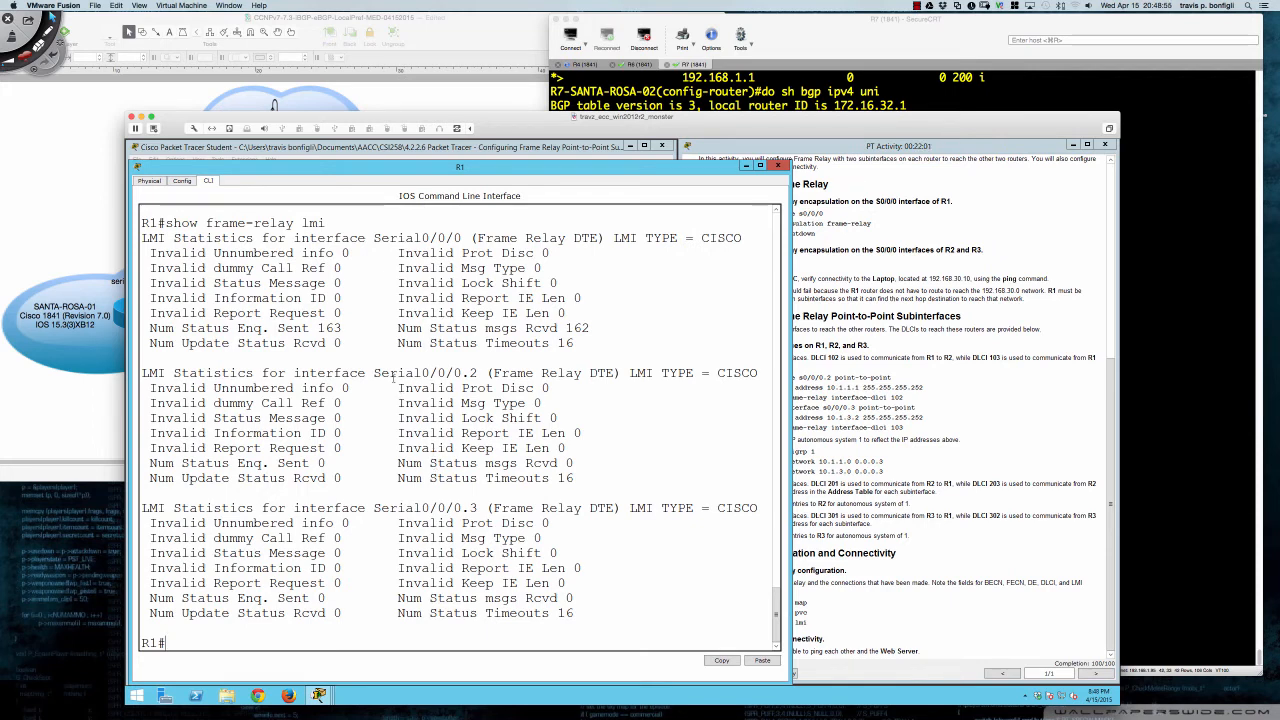
{"action": "left_click_drag", "start_coordinate": [391, 375], "coordinate": [482, 372]}
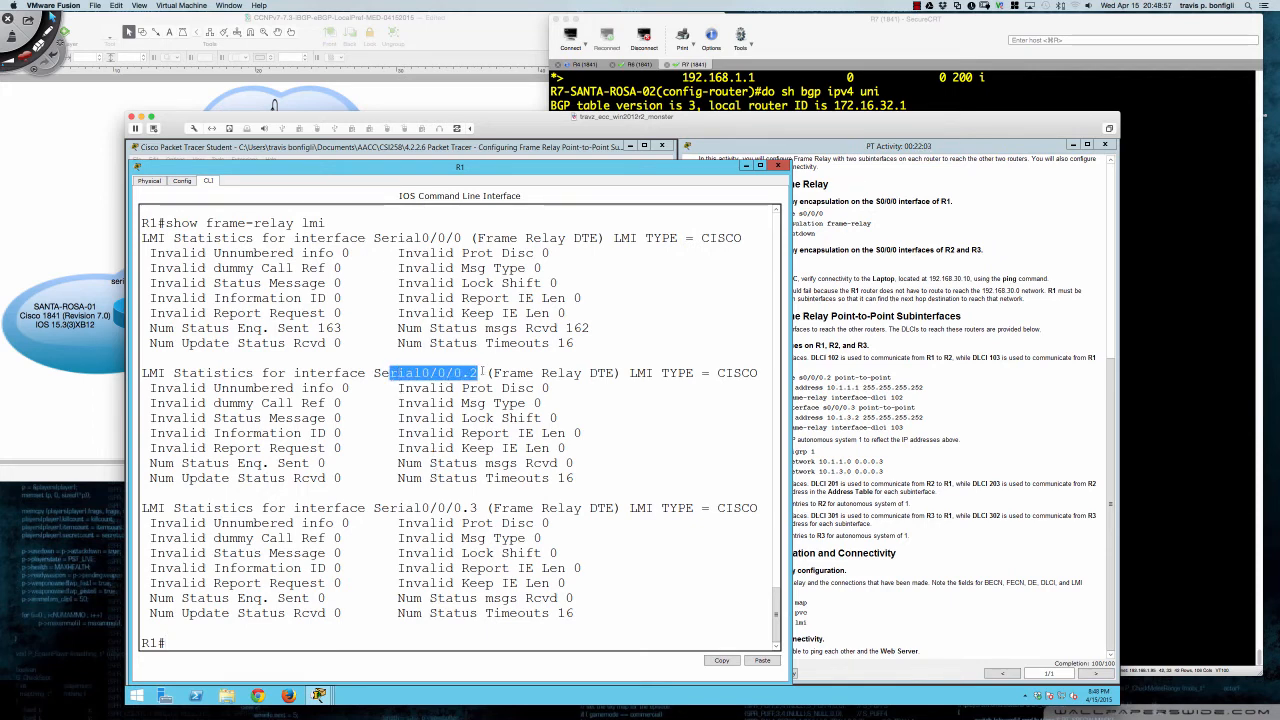
{"action": "left_click_drag", "start_coordinate": [717, 374], "coordinate": [762, 374]}
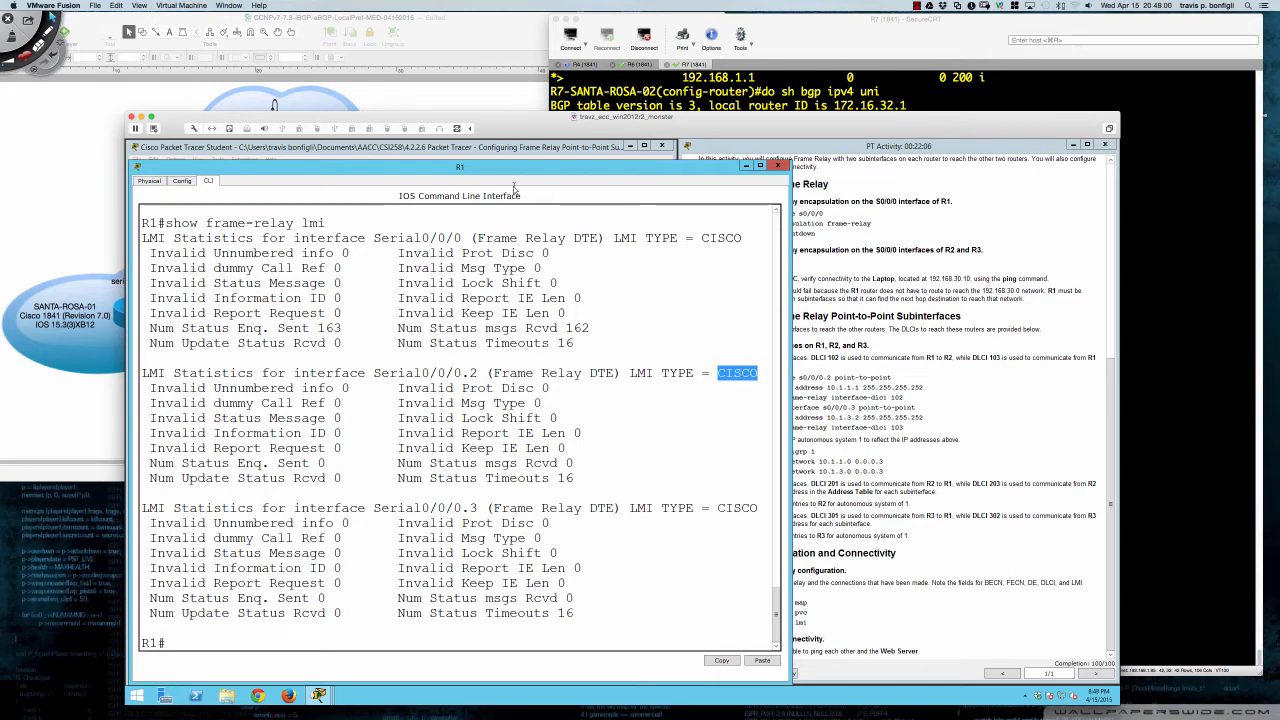
Enter global configuration mode on R1 and start configuring subinterface s0/0/0.2.
{"action": "left_click", "coordinate": [505, 154]}
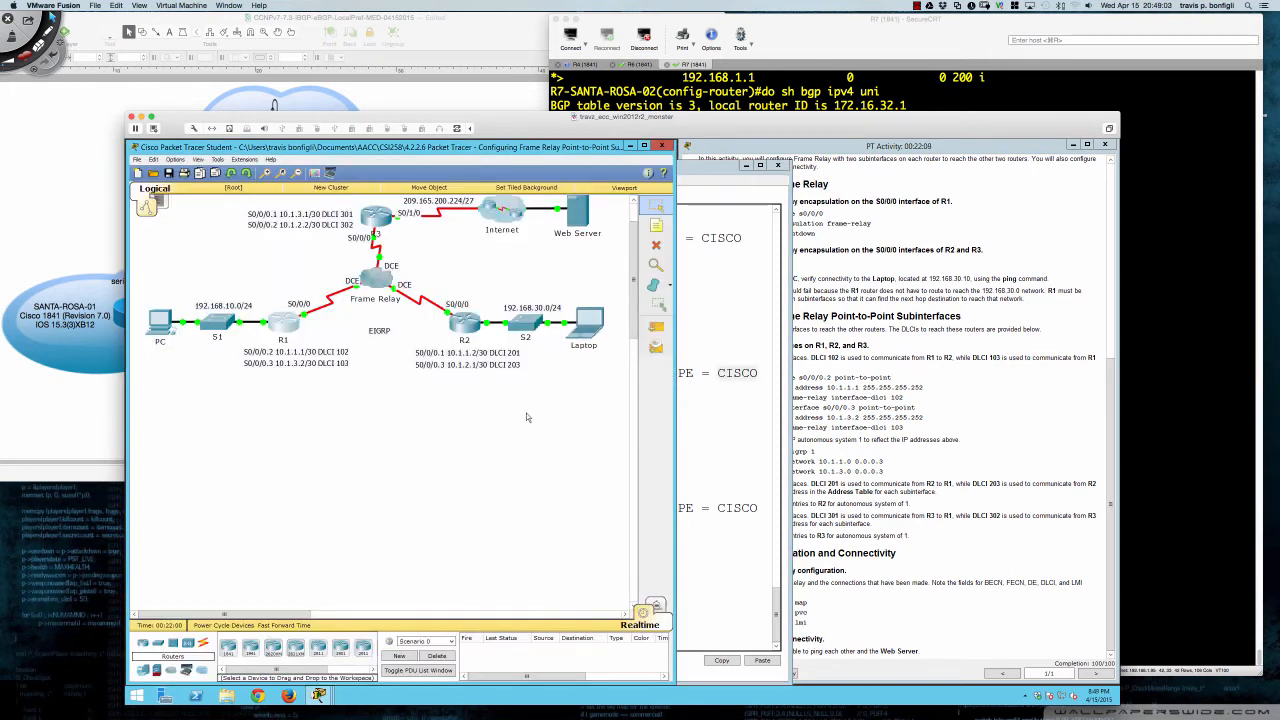
{"action": "left_click", "coordinate": [290, 328]}
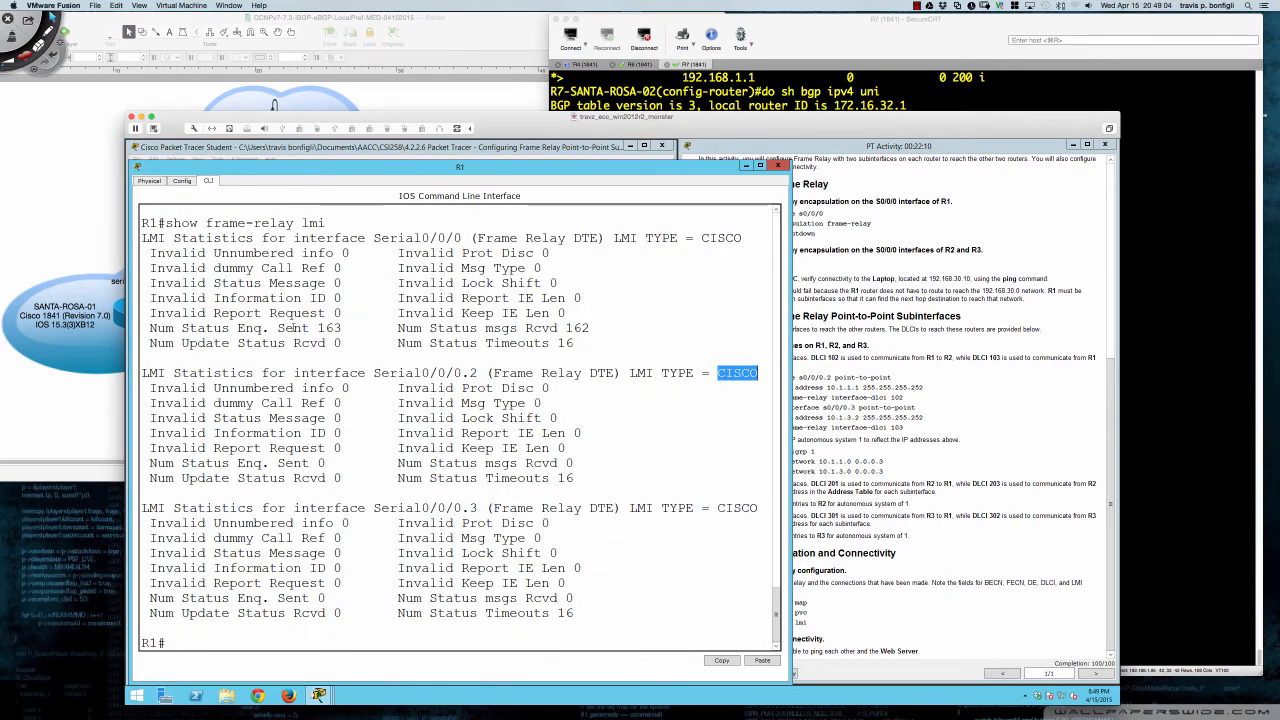
{"action": "left_click", "coordinate": [557, 465]}
{"action": "type", "text": "conf t"}
{"action": "key", "text": "Return"}
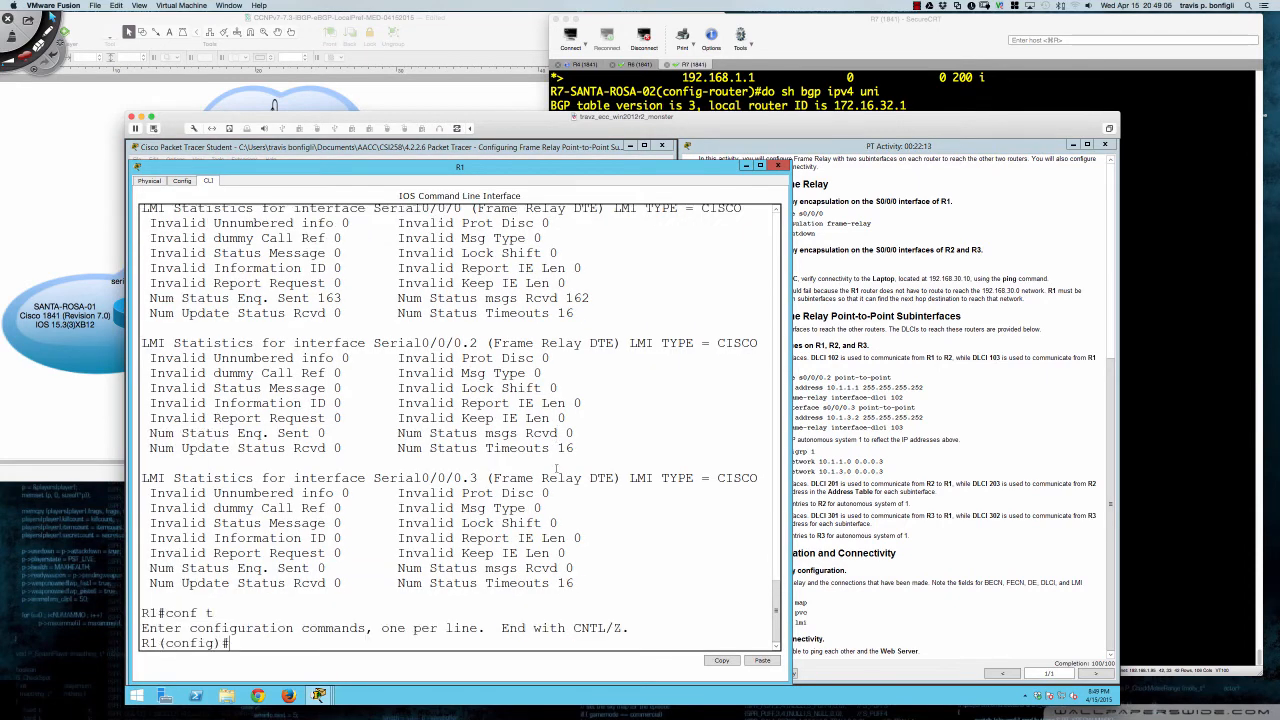
{"action": "type", "text": "int s0/0/0."}
{"action": "left_click_drag", "start_coordinate": [631, 163], "coordinate": [632, 376]}
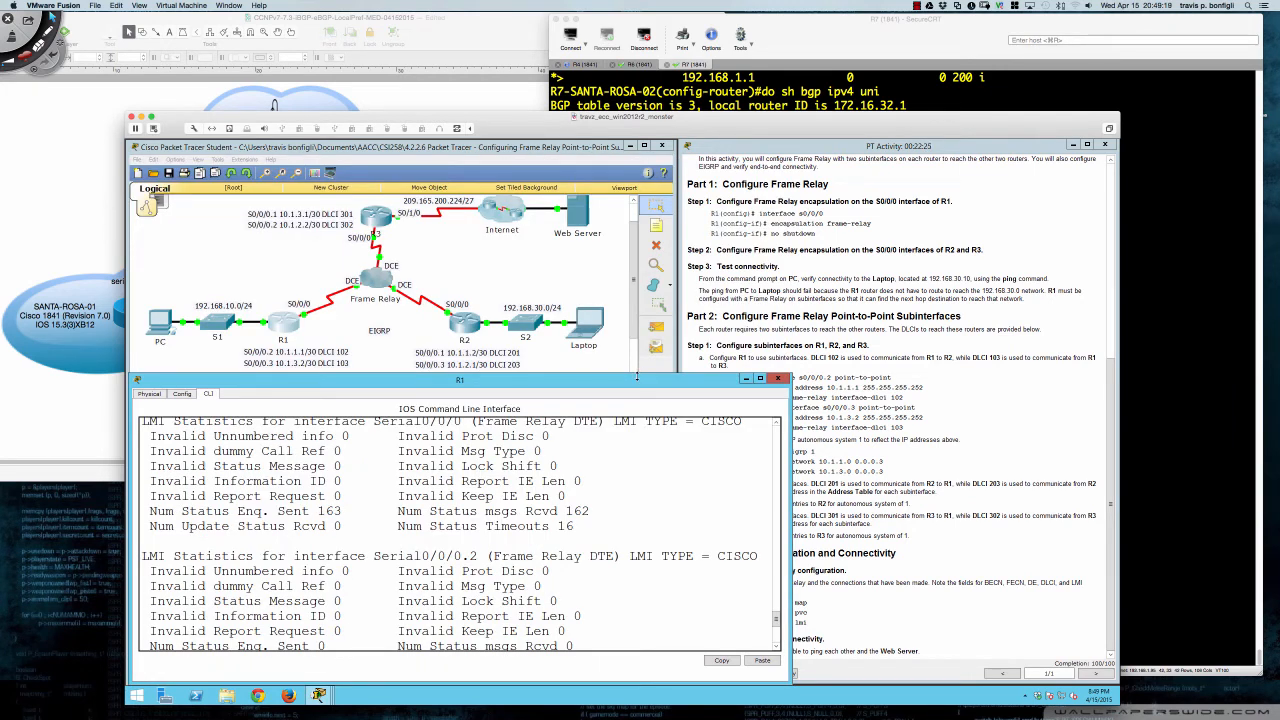
{"action": "left_click_drag", "start_coordinate": [636, 377], "coordinate": [637, 162]}
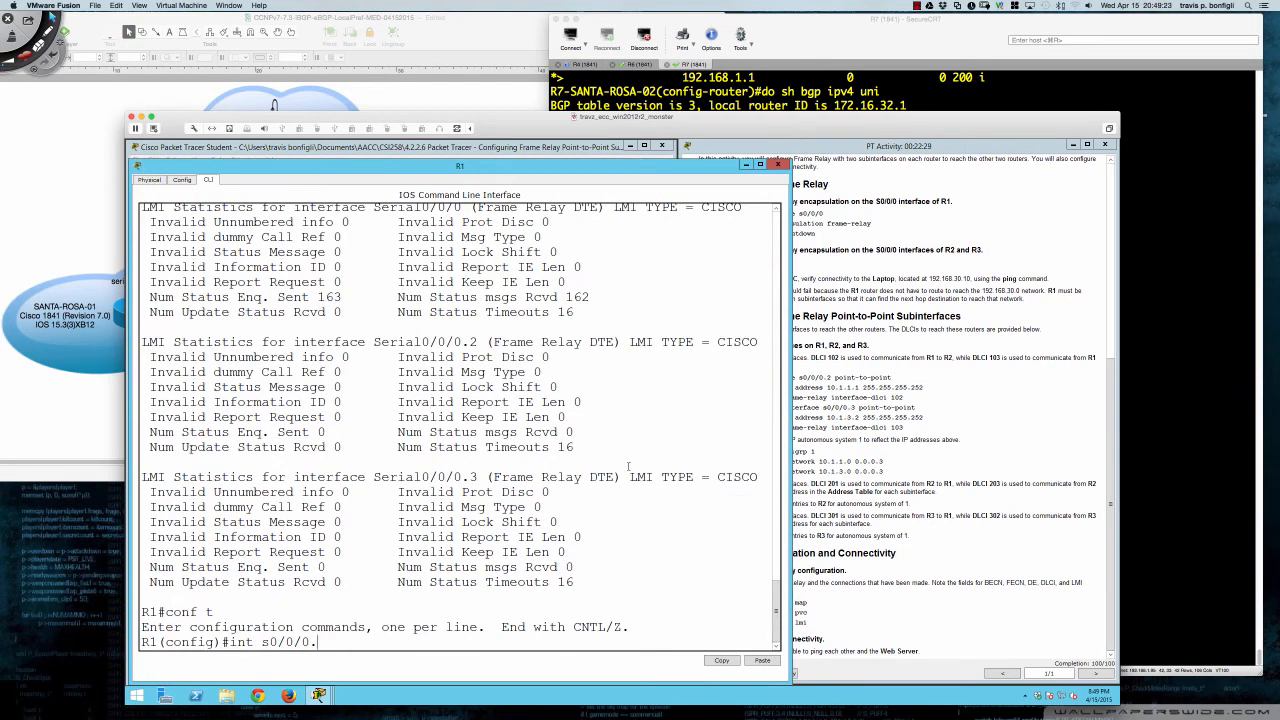
{"action": "scroll", "coordinate": [628, 466], "scroll_direction": "up", "scroll_amount": 4}
{"action": "scroll", "coordinate": [628, 466], "scroll_direction": "down", "scroll_amount": 3}
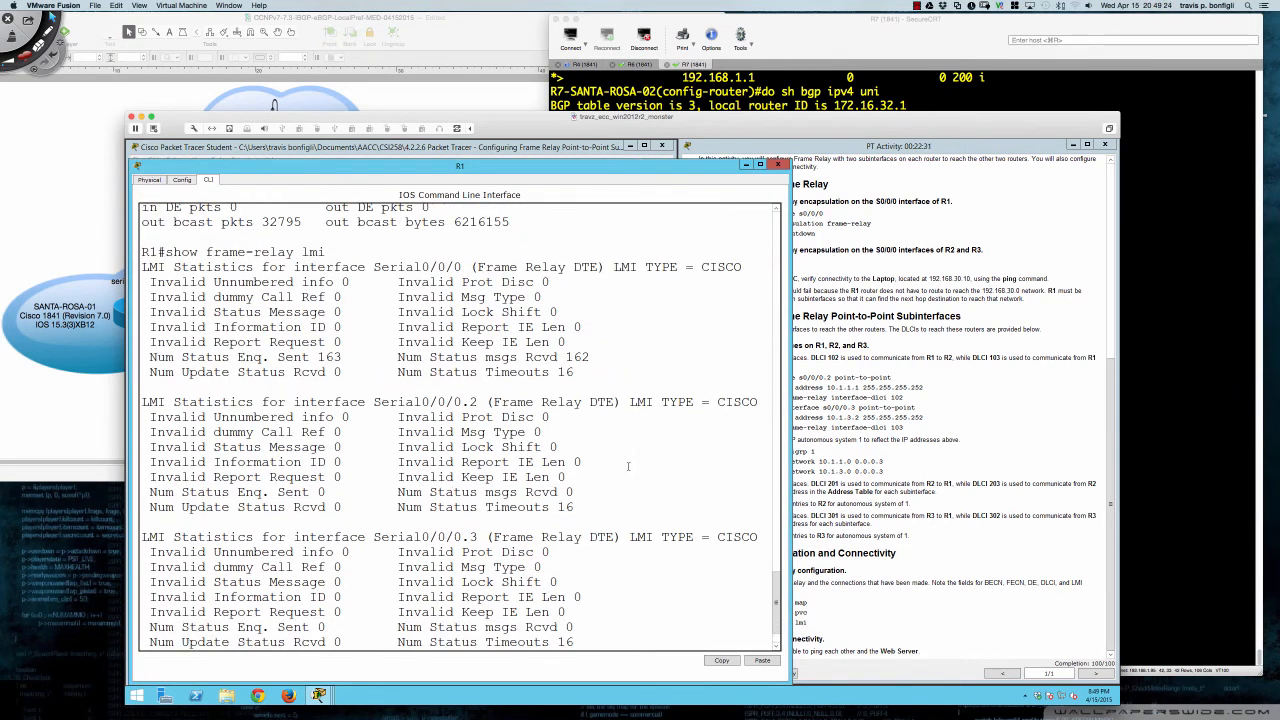
{"action": "scroll", "coordinate": [628, 466], "scroll_direction": "down", "scroll_amount": 1}
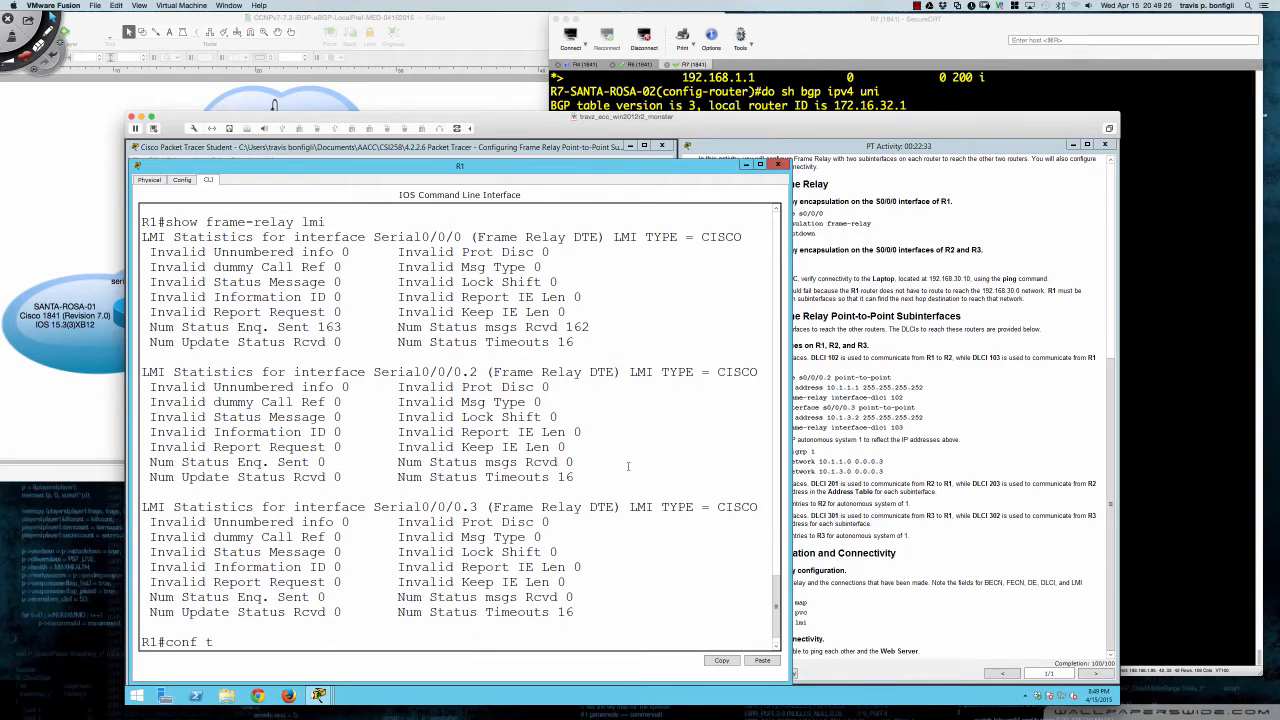
{"action": "key", "text": "Return"}
{"action": "type", "text": "int s0/0/0."}
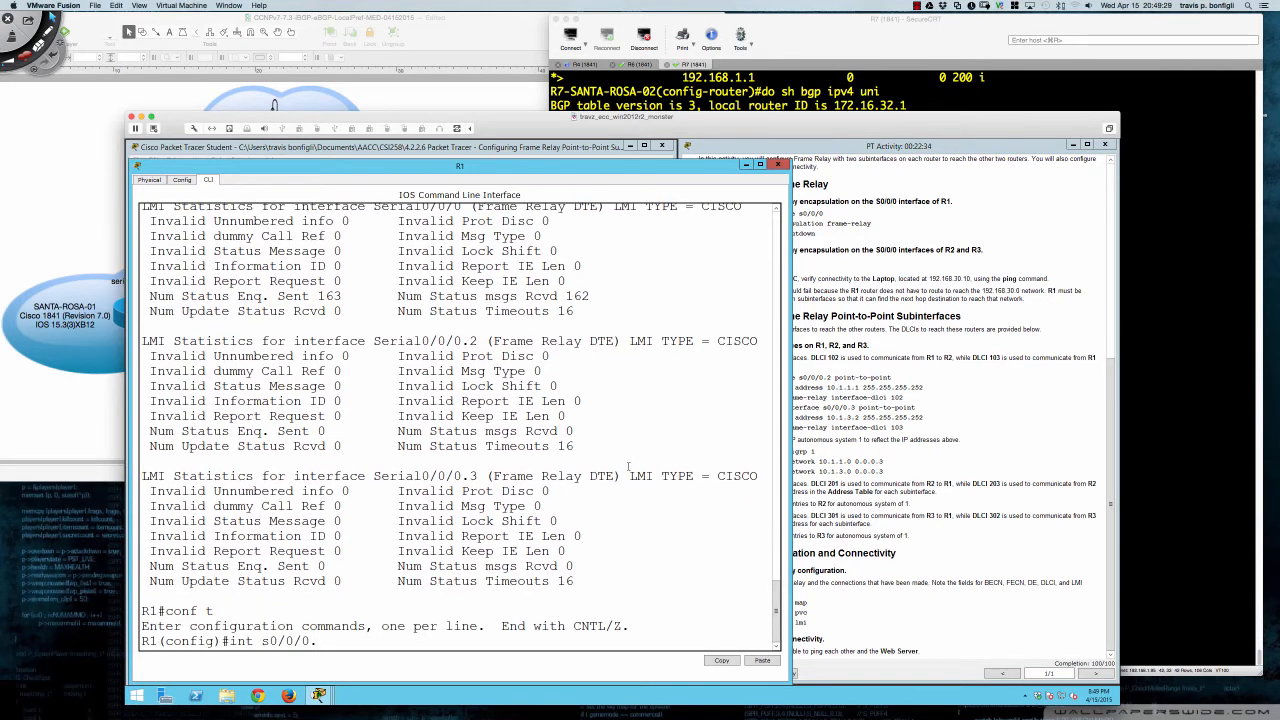
{"action": "type", "text": "2"}
{"action": "key", "text": "Return"}
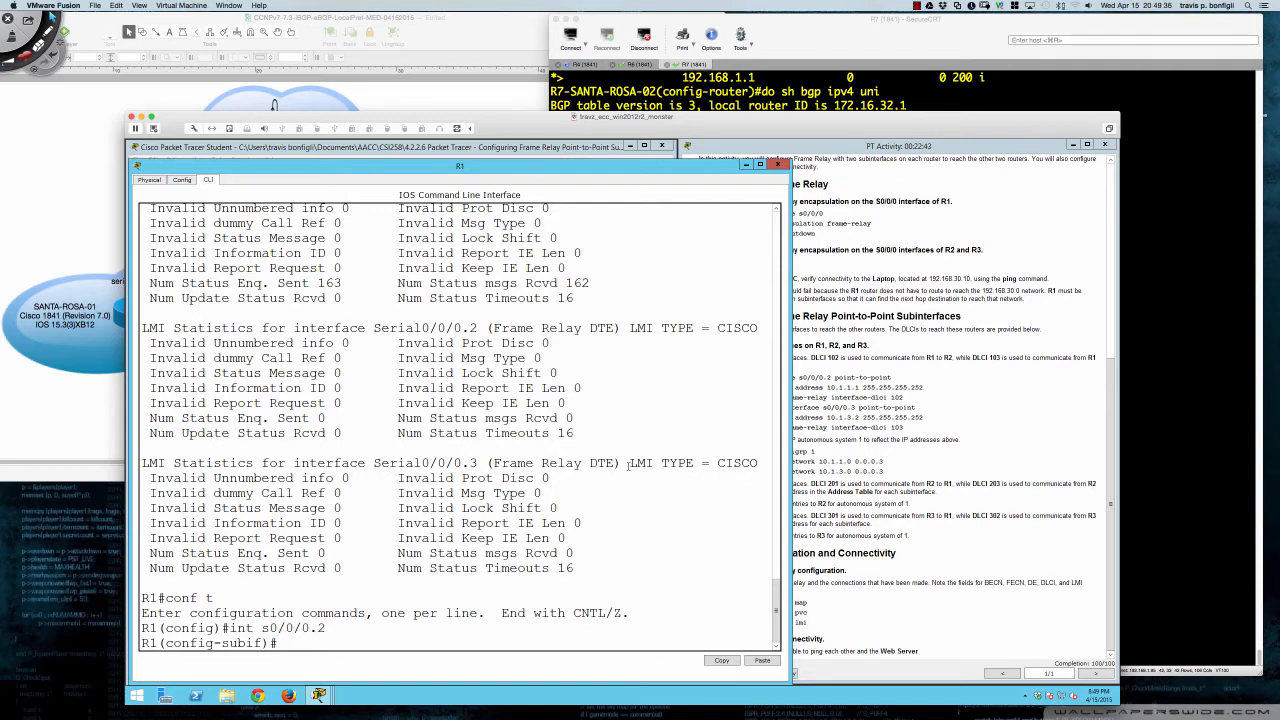
List the available frame-relay options for subinterface s0/0/0.2, and clear the command line.
{"action": "type", "text": "fram"}
{"action": "key", "text": "Tab"}
{"action": "type", "text": "?"}
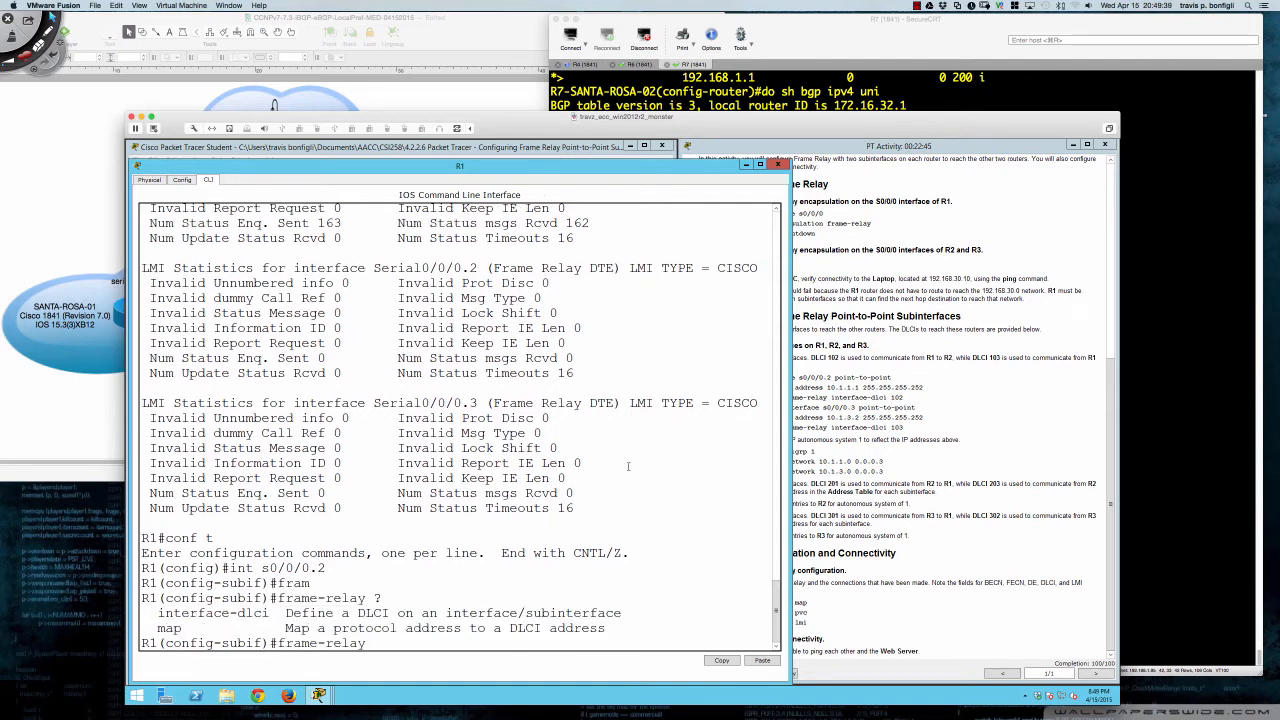
{"action": "key", "text": "BackSpace"}
{"action": "key", "text": "BackSpace"}
{"action": "key", "text": "BackSpace"}
{"action": "key", "text": "BackSpace"}
{"action": "key", "text": "BackSpace"}
{"action": "key", "text": "BackSpace"}
{"action": "key", "text": "BackSpace"}
{"action": "key", "text": "BackSpace"}
{"action": "key", "text": "BackSpace"}
{"action": "key", "text": "BackSpace"}
{"action": "key", "text": "BackSpace"}
Try to complete lmi, enca and inter as commands on subinterface s0/0/0.2, clearing each one.
{"action": "type", "text": "lmi"}
{"action": "key", "text": "Tab"}
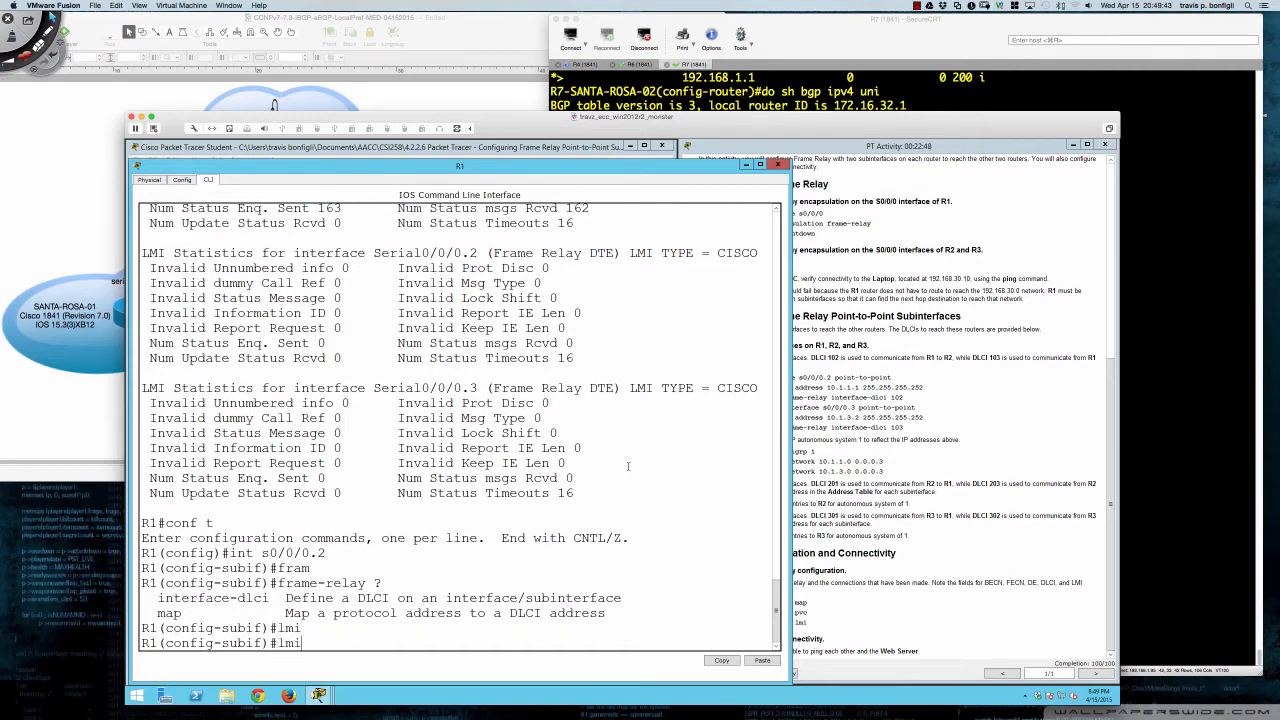
{"action": "key", "text": "BackSpace"}
{"action": "key", "text": "BackSpace"}
{"action": "key", "text": "BackSpace"}
{"action": "type", "text": "en"}
{"action": "key", "text": "Tab"}
{"action": "type", "text": "ca"}
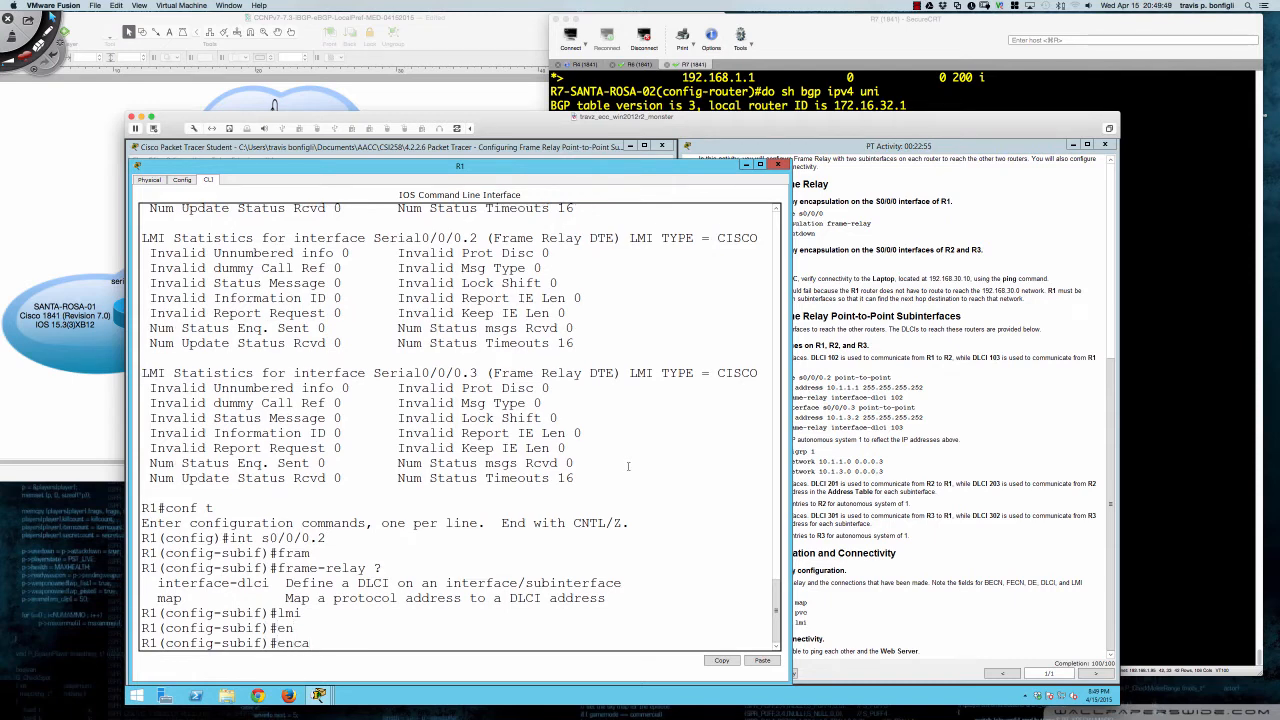
{"action": "key", "text": "Tab"}
{"action": "key", "text": "BackSpace"}
{"action": "key", "text": "BackSpace"}
{"action": "key", "text": "BackSpace"}
{"action": "key", "text": "BackSpace"}
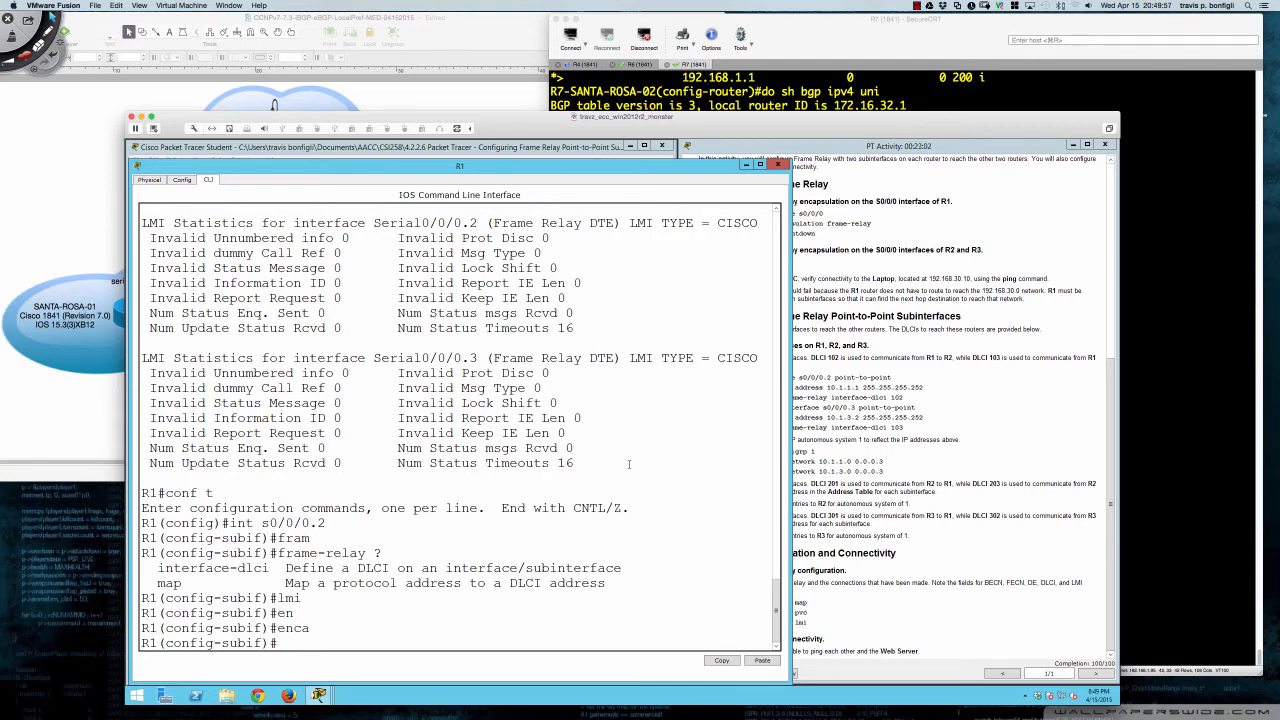
{"action": "type", "text": "inter"}
{"action": "key", "text": "Tab"}
{"action": "key", "text": "BackSpace"}
{"action": "key", "text": "BackSpace"}
{"action": "key", "text": "BackSpace"}
{"action": "key", "text": "BackSpace"}
{"action": "key", "text": "BackSpace"}
Look up the options of frame-relay interface-dlci, including those after DLCI 333, and clear the command without running it.
{"action": "type", "text": "f"}
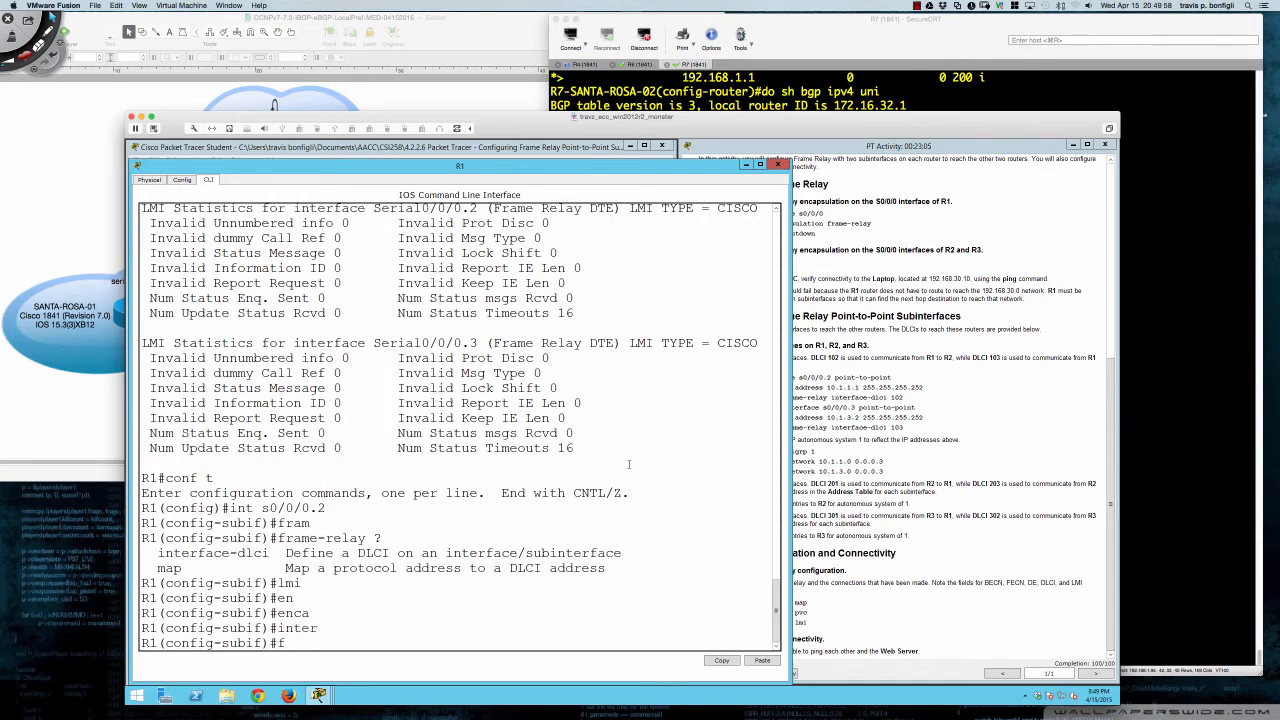
{"action": "type", "text": "ram"}
{"action": "key", "text": "Tab"}
{"action": "type", "text": "?"}
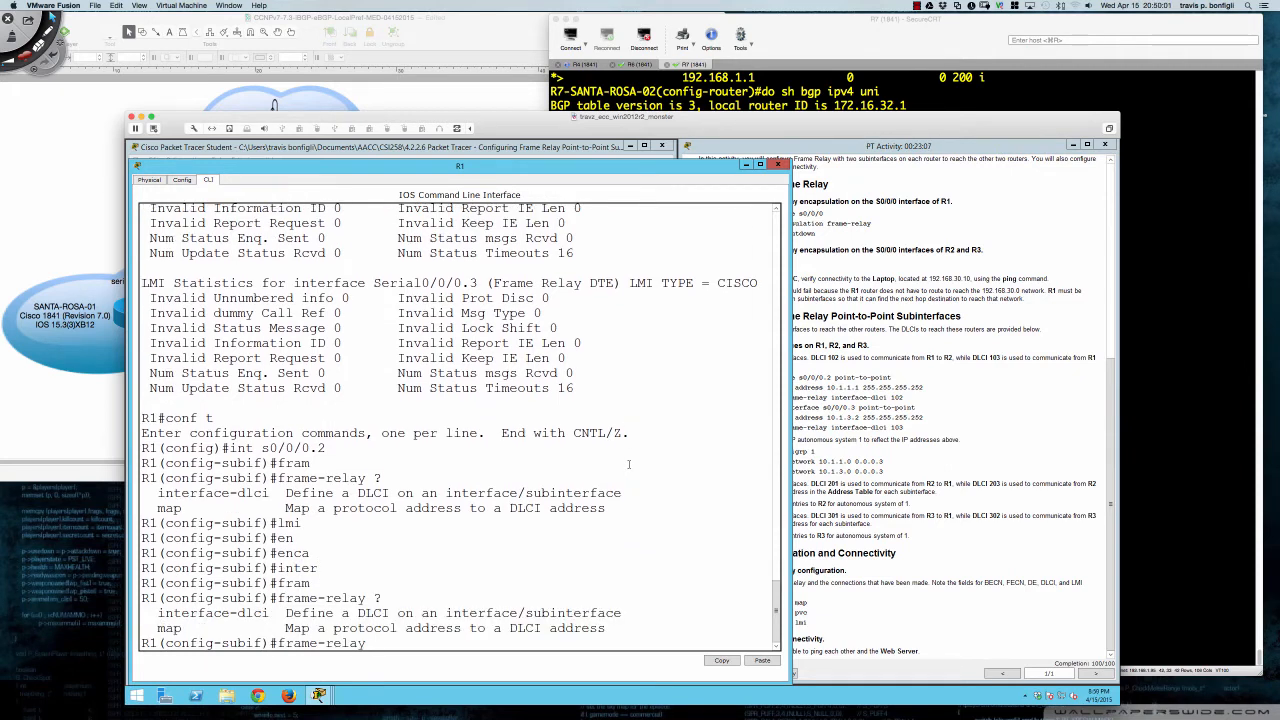
{"action": "type", "text": "inter"}
{"action": "key", "text": "Tab"}
{"action": "type", "text": "?"}
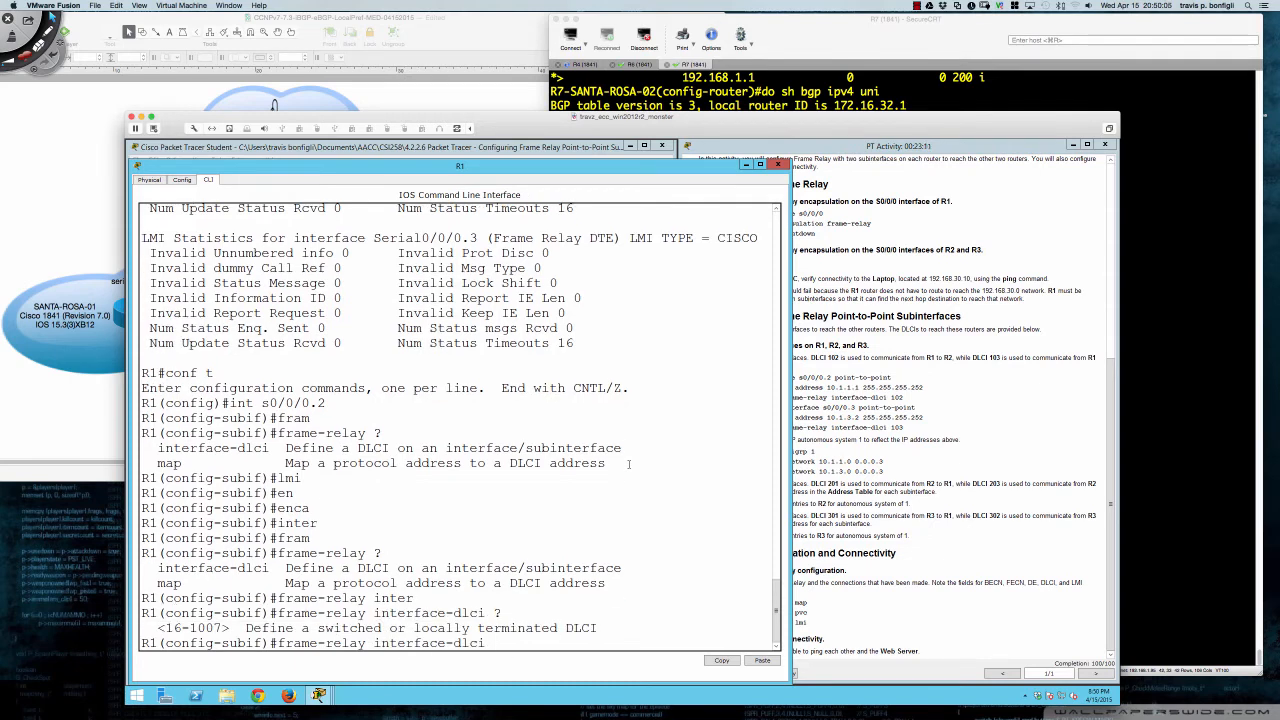
{"action": "type", "text": "333 ?"}
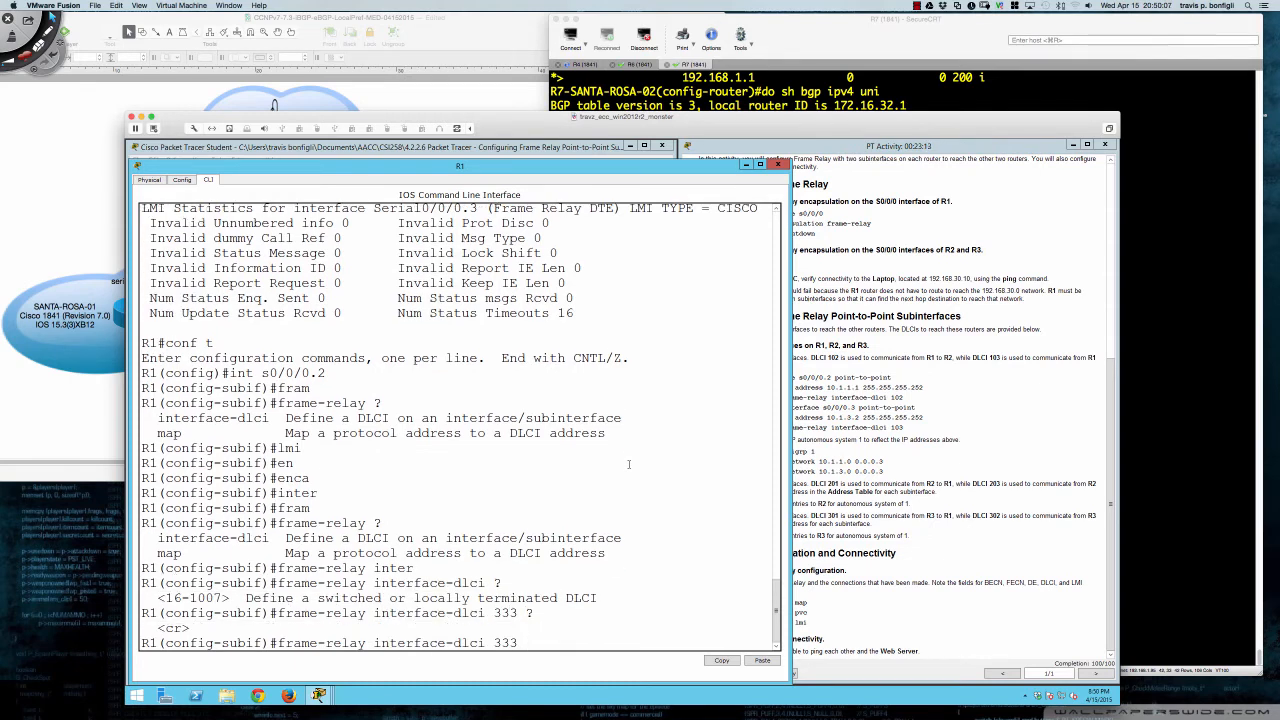
{"action": "key", "text": "BackSpace"}
{"action": "key", "text": "BackSpace"}
{"action": "key", "text": "BackSpace"}
{"action": "key", "text": "BackSpace"}
{"action": "key", "text": "BackSpace"}
{"action": "key", "text": "BackSpace"}
{"action": "key", "text": "BackSpace"}
{"action": "key", "text": "BackSpace"}
{"action": "key", "text": "BackSpace"}
{"action": "key", "text": "BackSpace"}
{"action": "key", "text": "BackSpace"}
{"action": "key", "text": "BackSpace"}
{"action": "key", "text": "BackSpace"}
{"action": "key", "text": "BackSpace"}
{"action": "key", "text": "BackSpace"}
{"action": "key", "text": "BackSpace"}
{"action": "key", "text": "BackSpace"}
{"action": "key", "text": "BackSpace"}
{"action": "key", "text": "BackSpace"}
{"action": "key", "text": "BackSpace"}
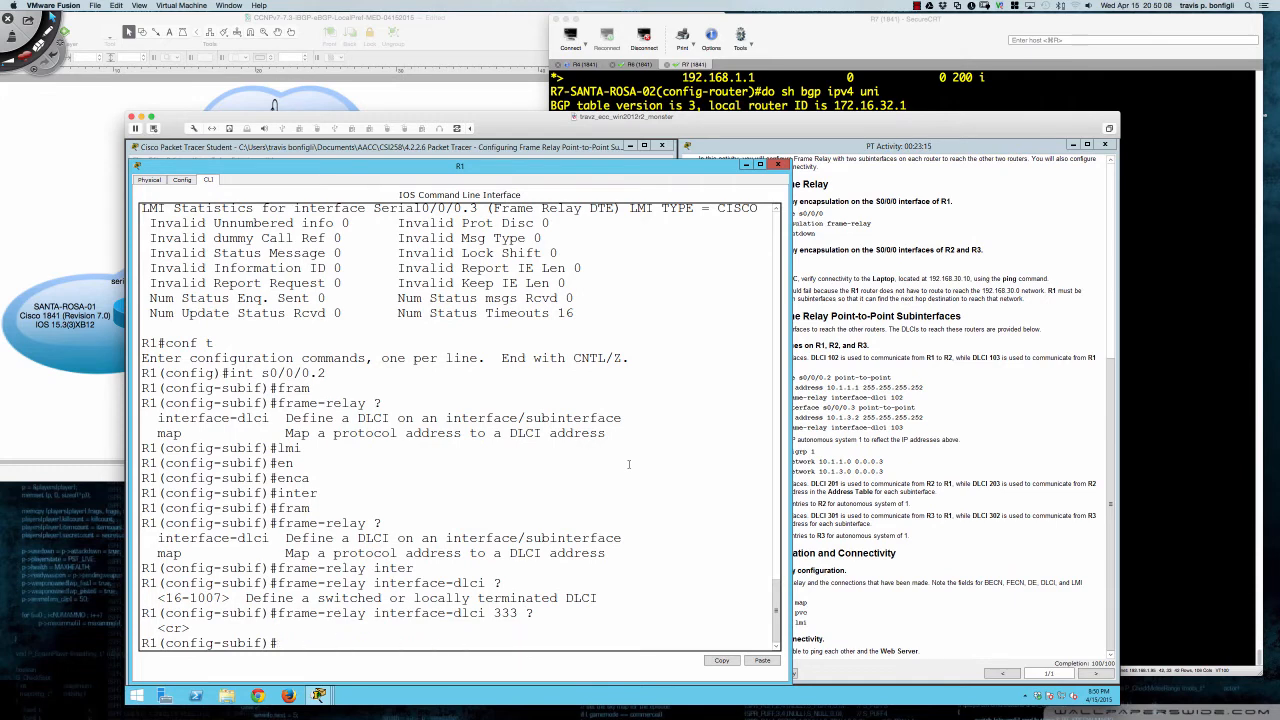
Try the enc command on the subinterface, and switch to configuring the physical interface s0/0/0.
{"action": "type", "text": "enc"}
{"action": "key", "text": "Return"}
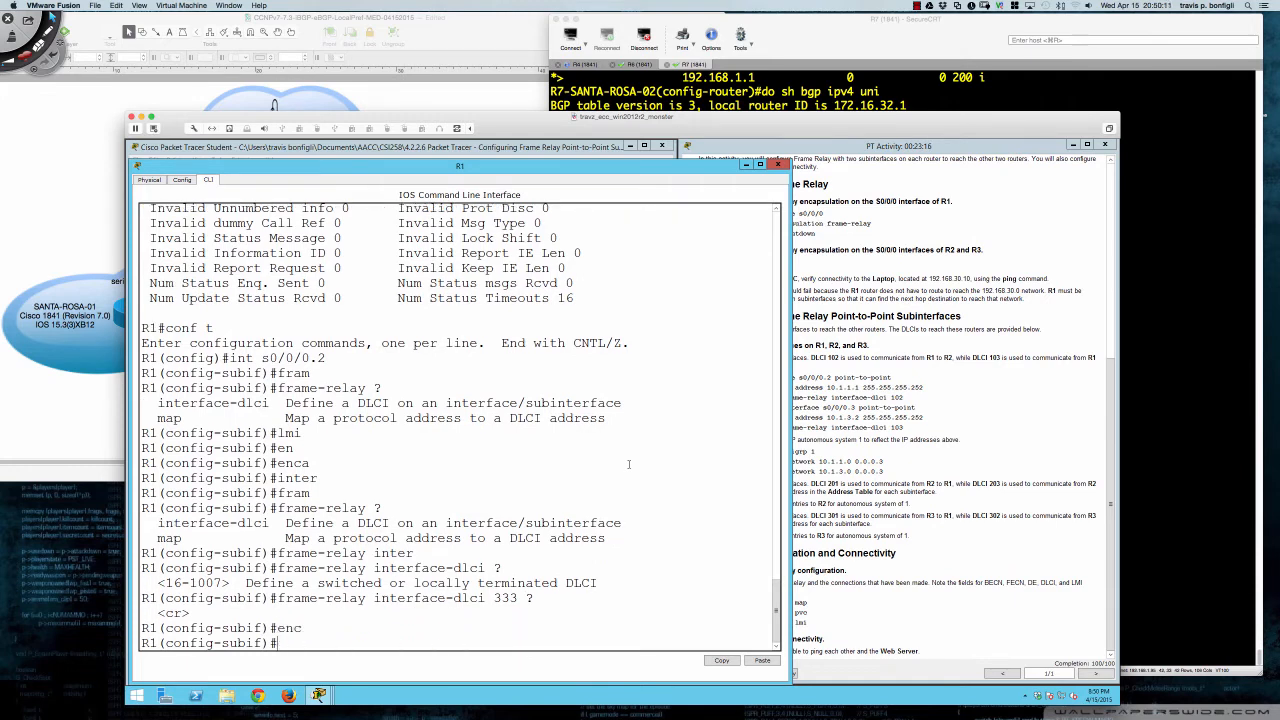
{"action": "type", "text": "int s0/0/0"}
{"action": "key", "text": "Return"}
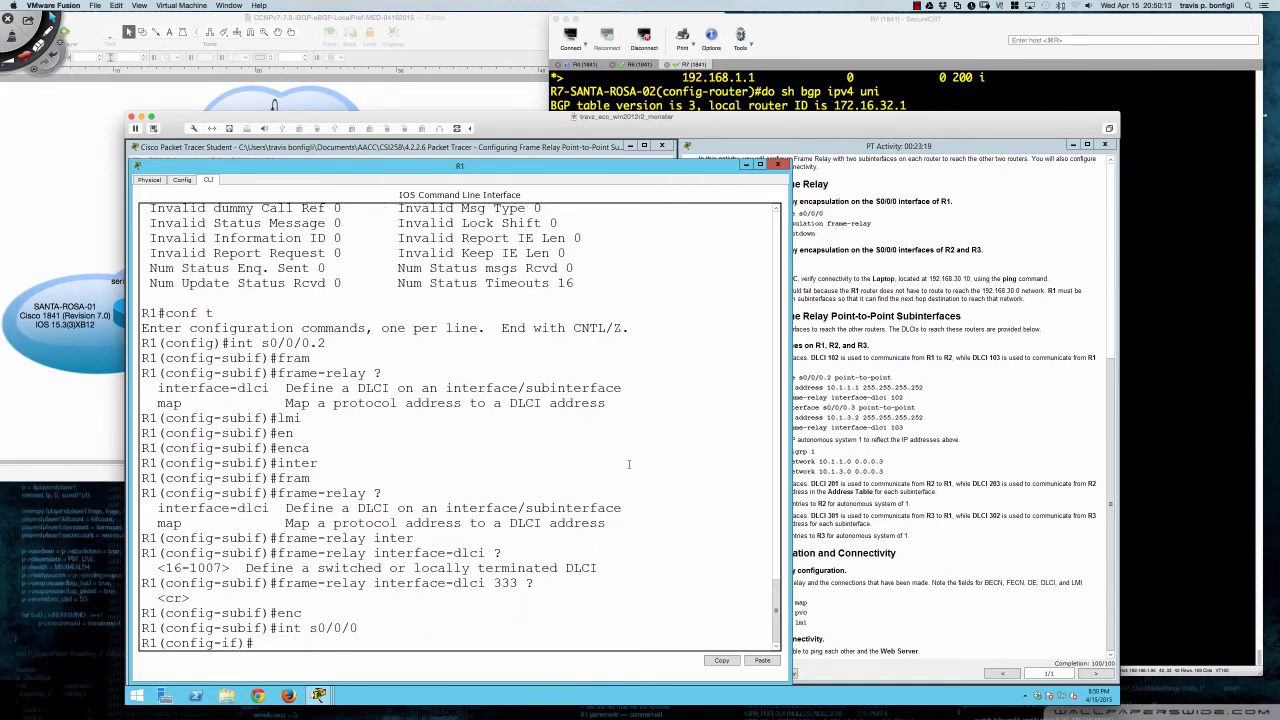
List the encapsulation options on s0/0/0 and set encapsulation frame-relay ietf.
{"action": "type", "text": "enc"}
{"action": "key", "text": "Tab"}
{"action": "type", "text": "?f"}
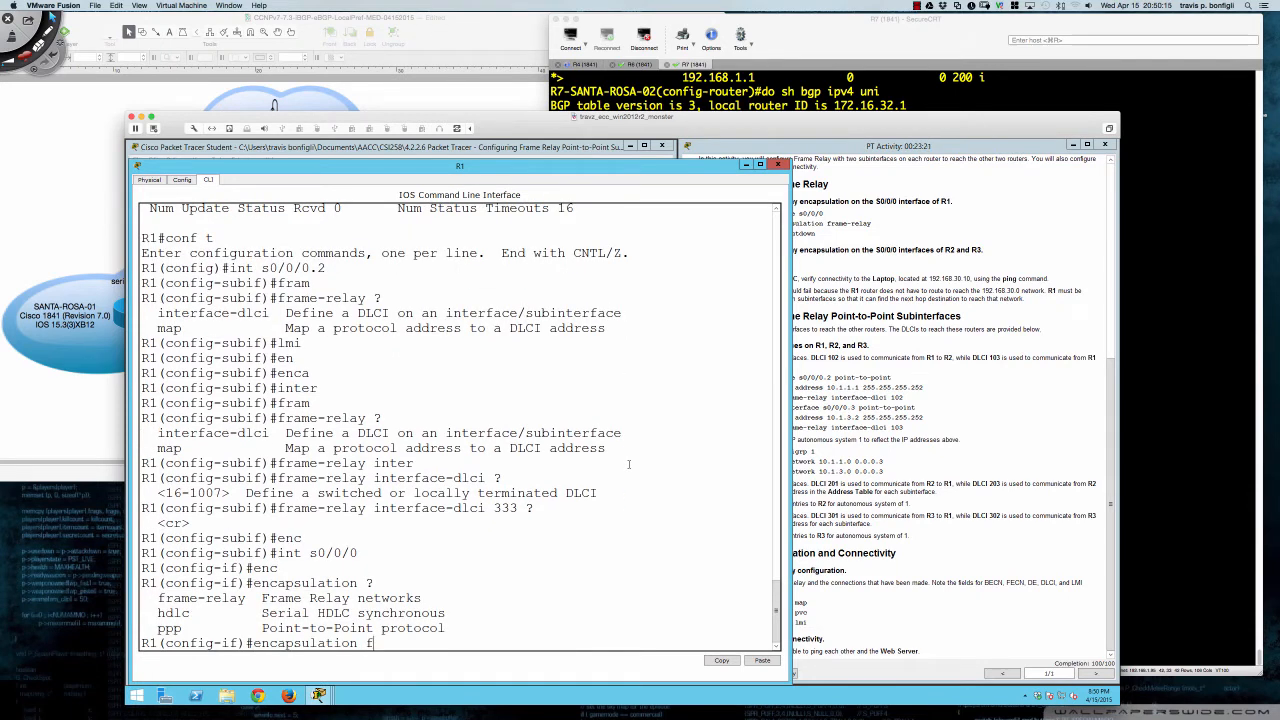
{"action": "type", "text": "r"}
{"action": "key", "text": "Tab"}
{"action": "type", "text": "?"}
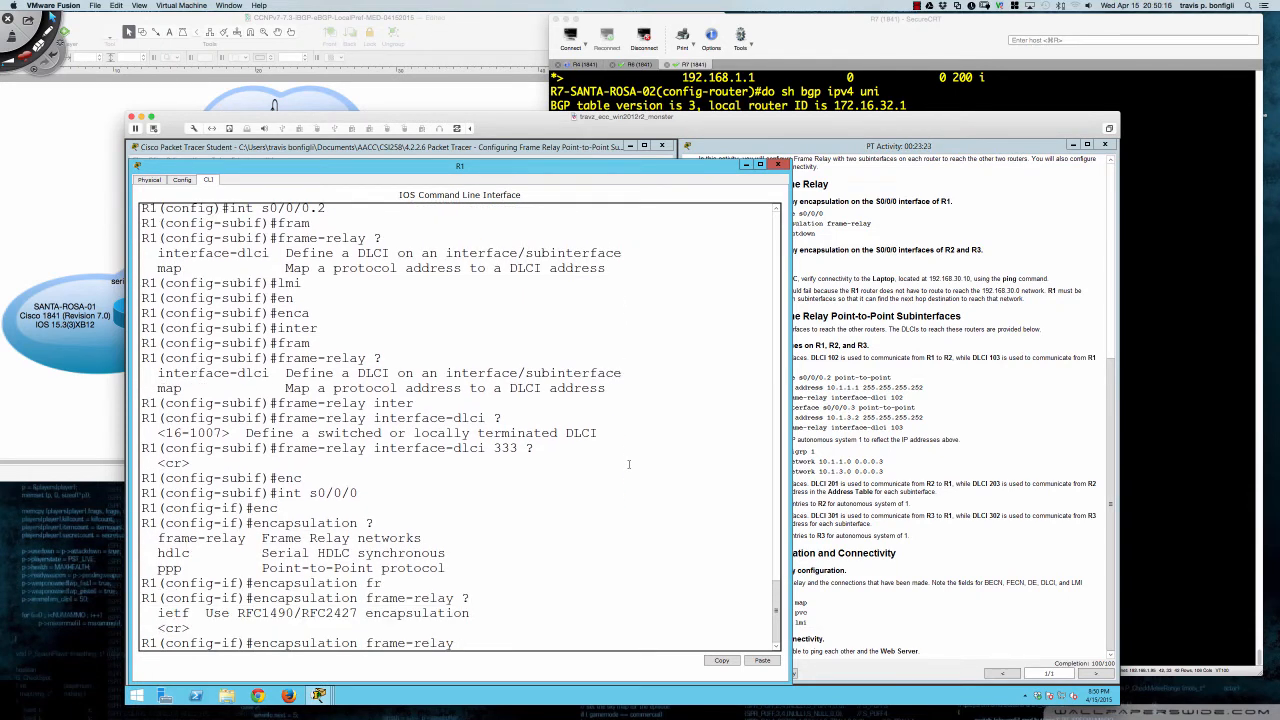
{"action": "type", "text": "etf"}
{"action": "scroll", "coordinate": [610, 459], "scroll_direction": "up", "scroll_amount": 7}
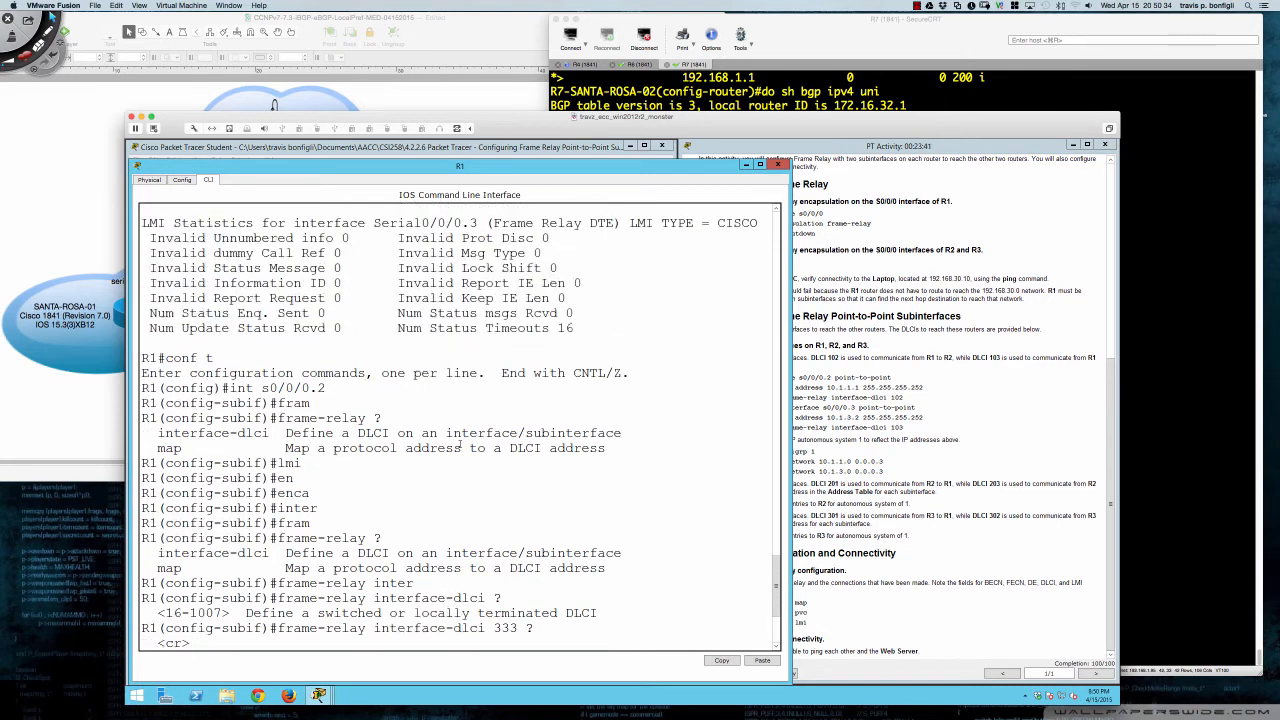
{"action": "scroll", "coordinate": [603, 395], "scroll_direction": "down", "scroll_amount": 7}
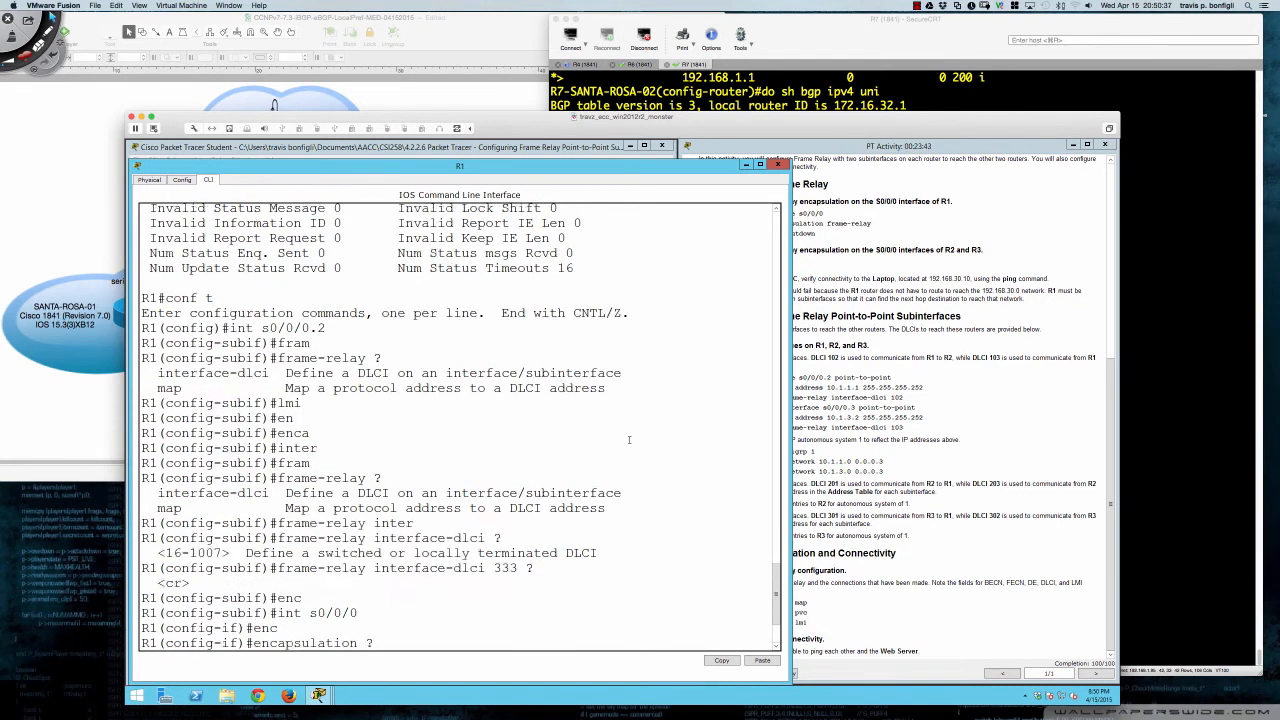
{"action": "key", "text": "Return"}
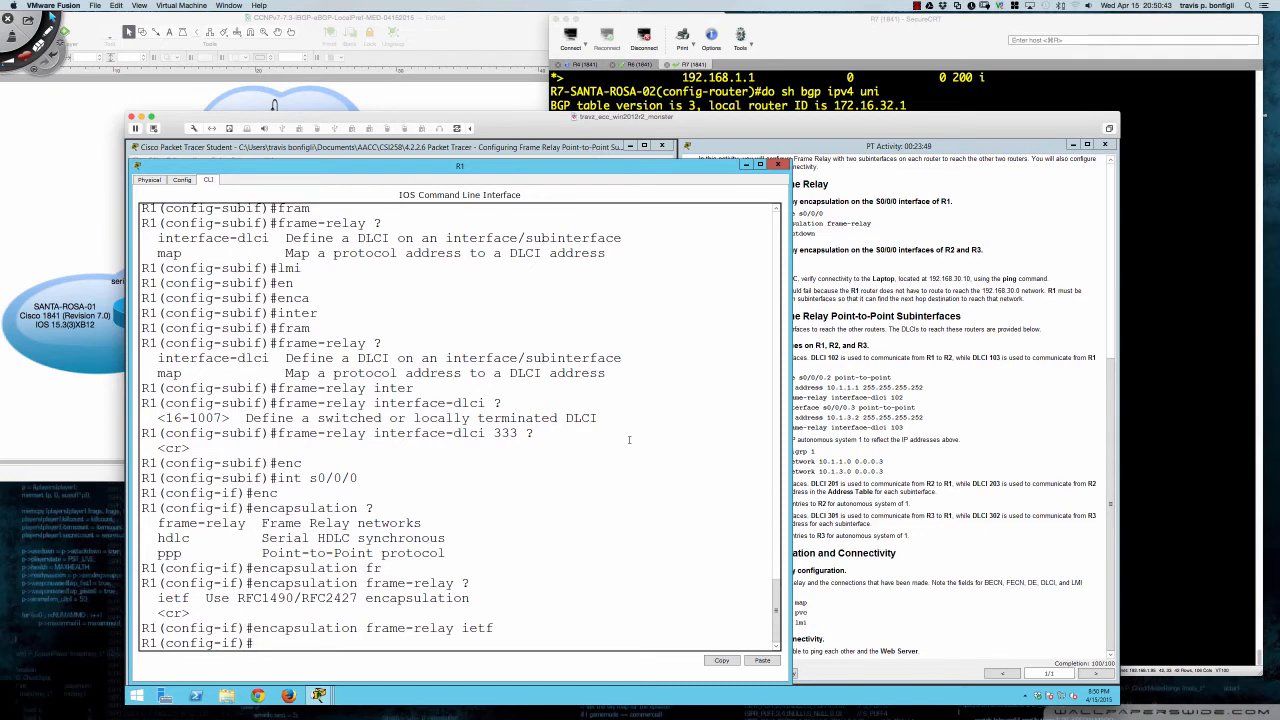
Display the LMI statistics from R1's interface configuration mode with do sh frame-rel lmi.
{"action": "type", "text": "do sh frame-rel lmi"}
{"action": "key", "text": "Return"}
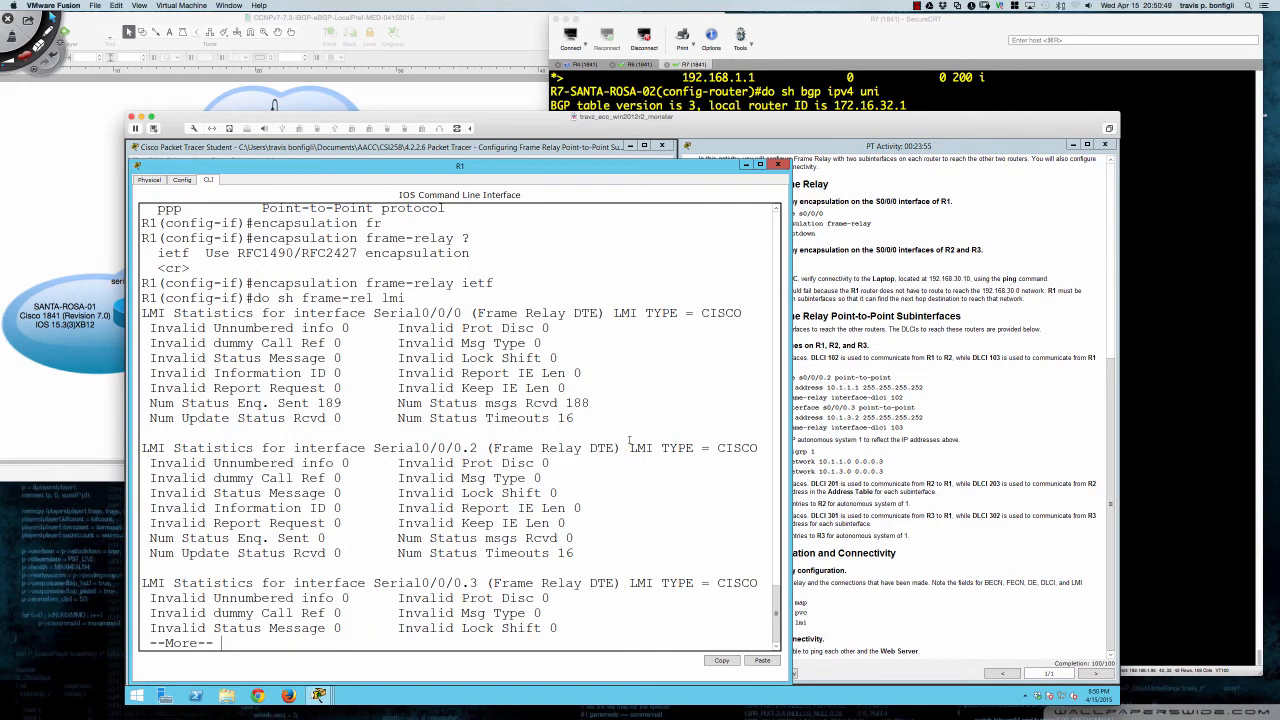